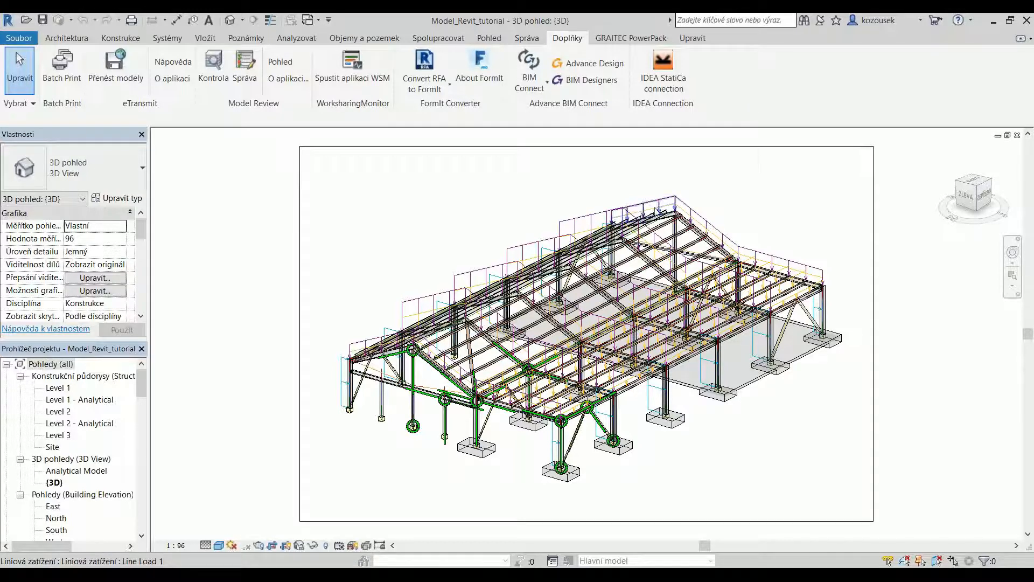
# Step: Examine the corner connection and bracing of the steel hall in the 3D view from close up and at an angle
pyautogui.scroll(-1, 776, 286)
pyautogui.keyDown('shift'); pyautogui.moveTo(748, 369); pyautogui.dragTo(586, 402, button='middle'); pyautogui.keyUp('shift')
pyautogui.scroll(3, 585, 405)
pyautogui.scroll(2, 584, 405)
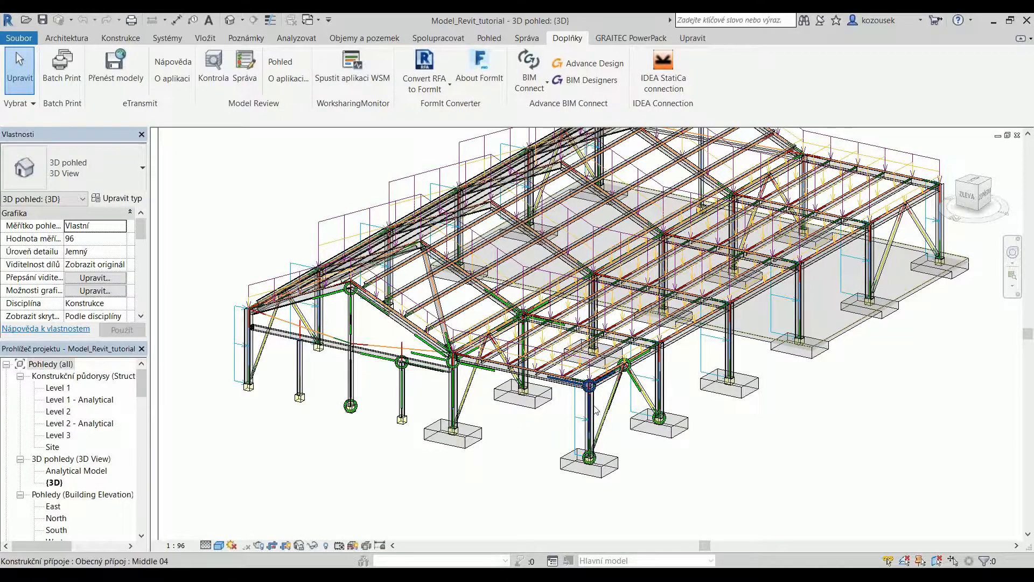
pyautogui.scroll(3, 596, 411)
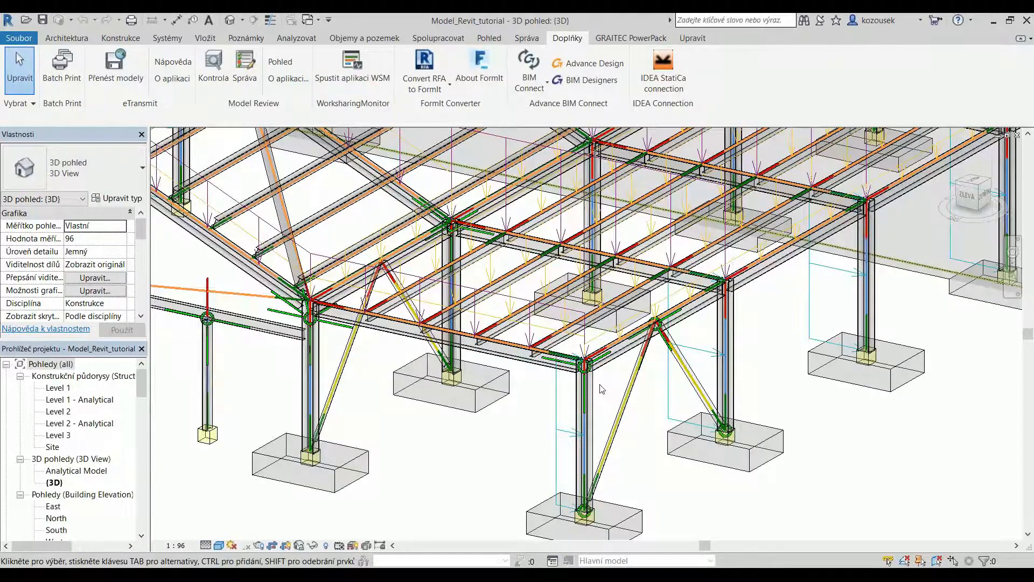
pyautogui.scroll(2, 602, 389)
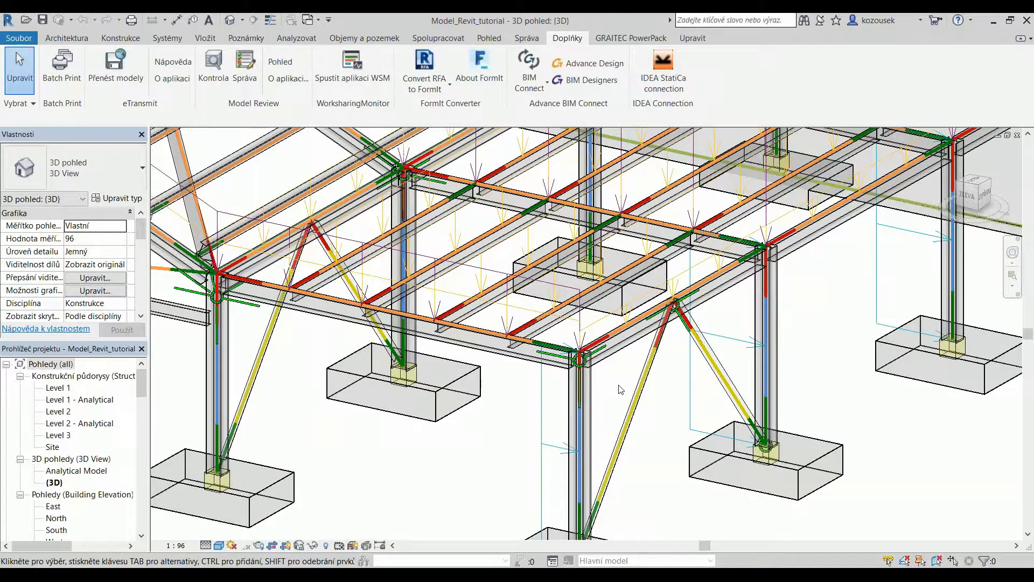
pyautogui.scroll(-3, 619, 383)
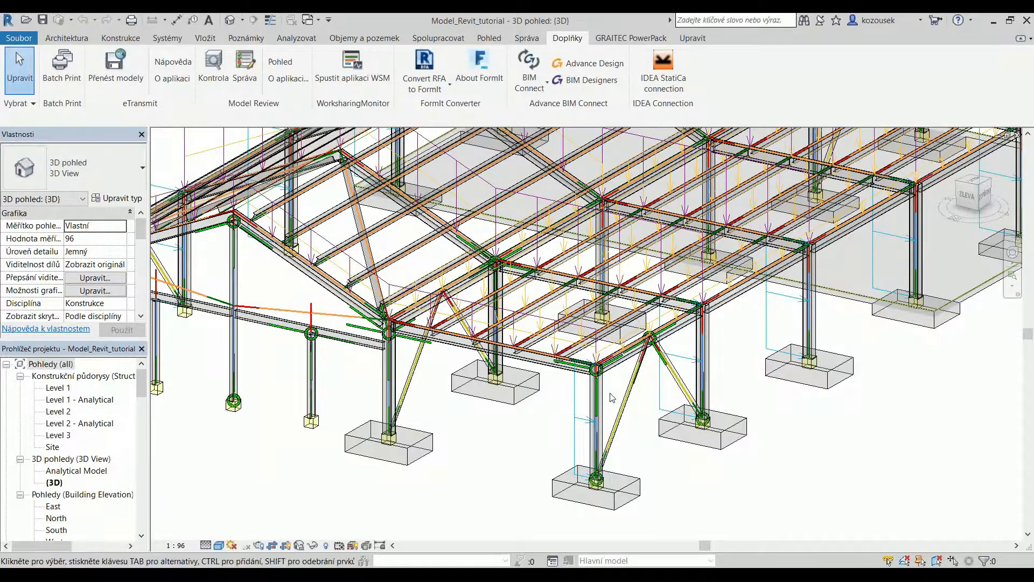
pyautogui.scroll(4, 610, 396)
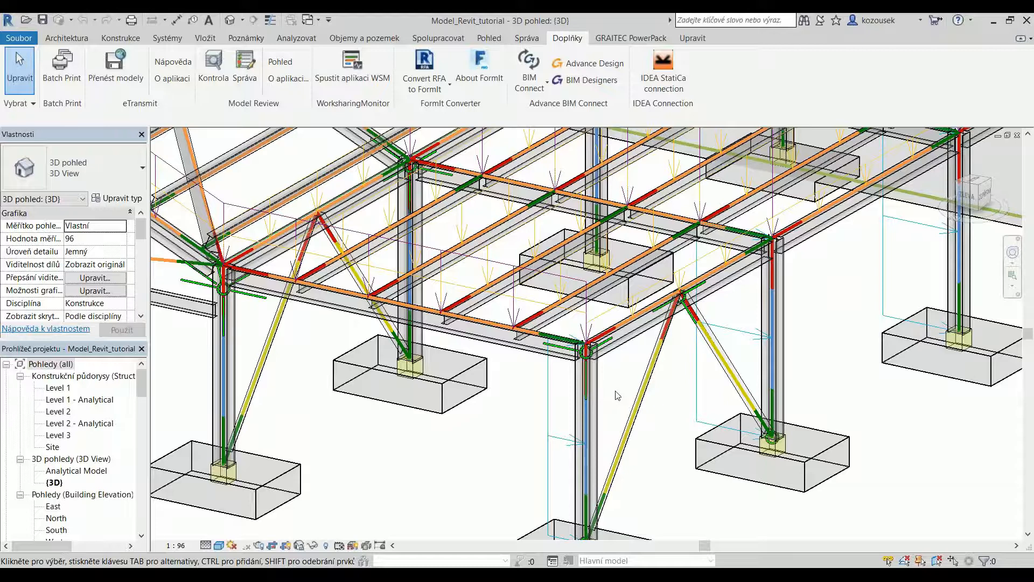
pyautogui.moveTo(617, 391); pyautogui.dragTo(620, 373, button='middle')
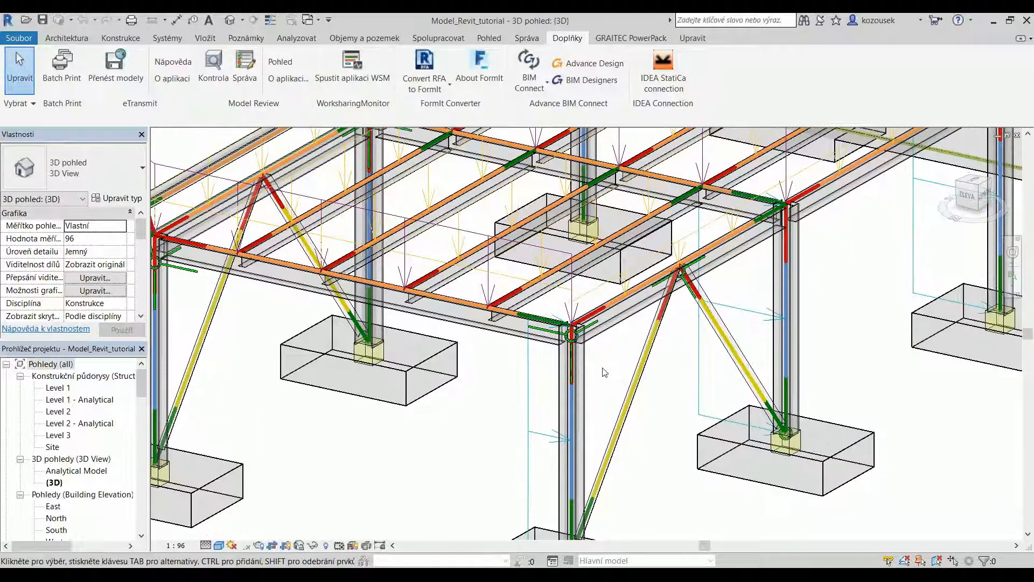
pyautogui.scroll(-2, 605, 367)
pyautogui.scroll(-1, 601, 380)
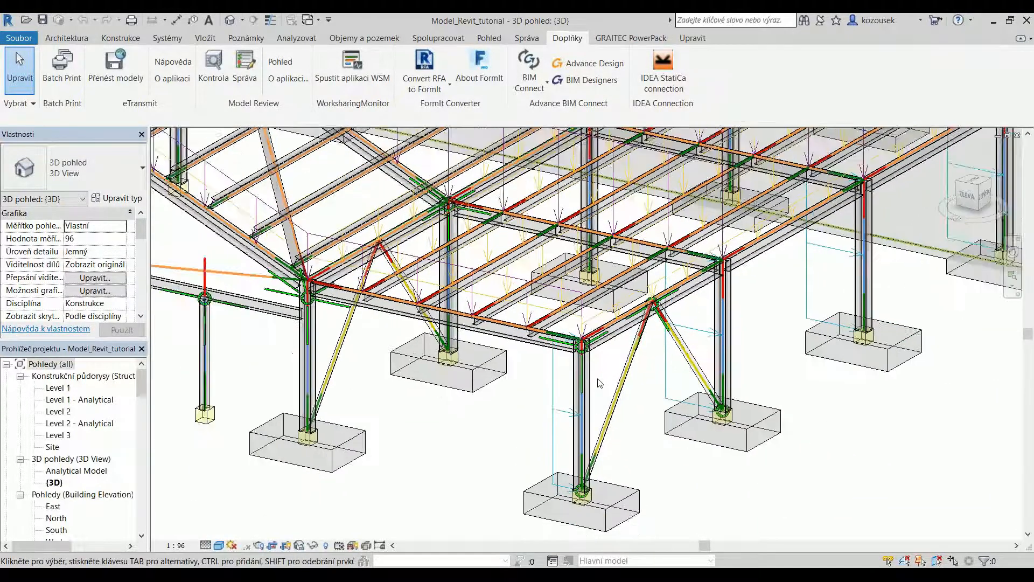
pyautogui.scroll(-1, 597, 372)
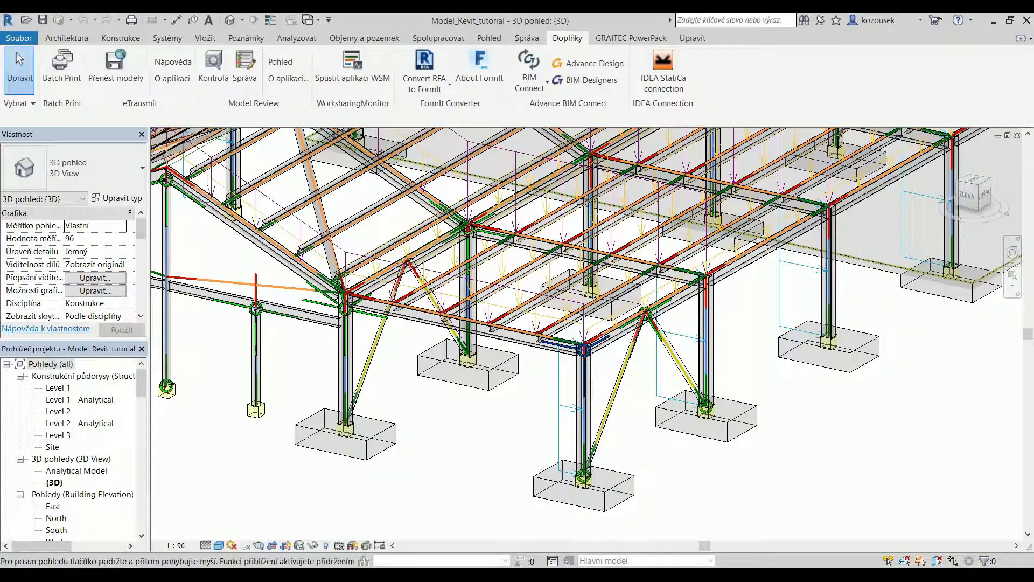
pyautogui.moveTo(595, 371); pyautogui.dragTo(576, 347, button='middle')
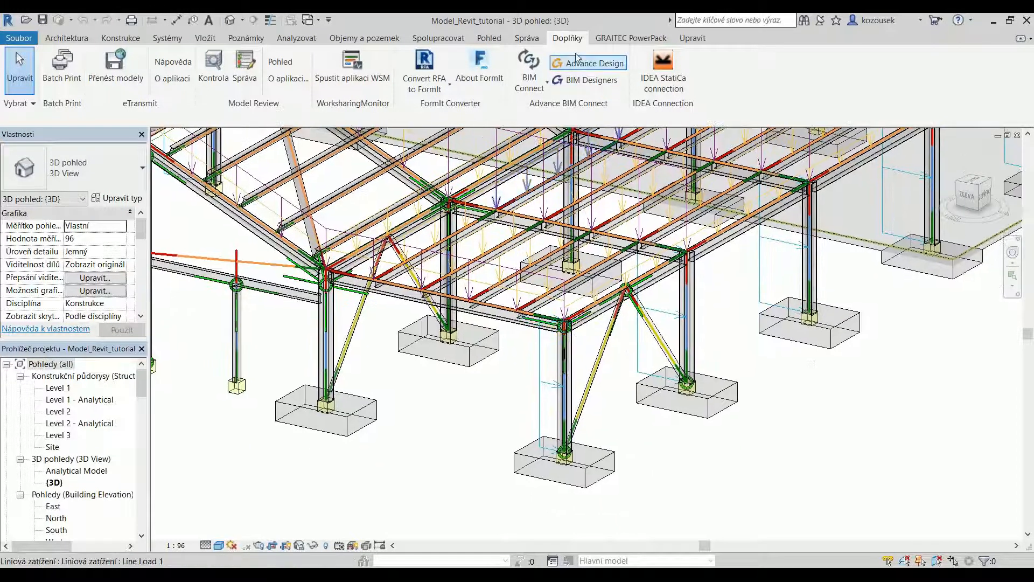
# Step: Try to start the IDEA StatiCa connection link from the Revit model, and close the open Revit link project without saving
pyautogui.click(671, 68)
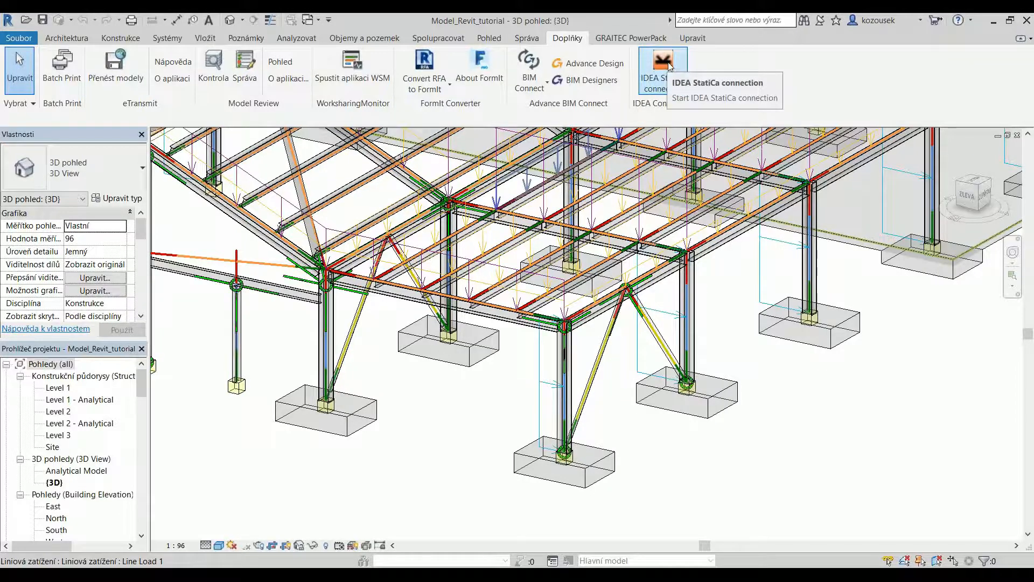
pyautogui.click(670, 66)
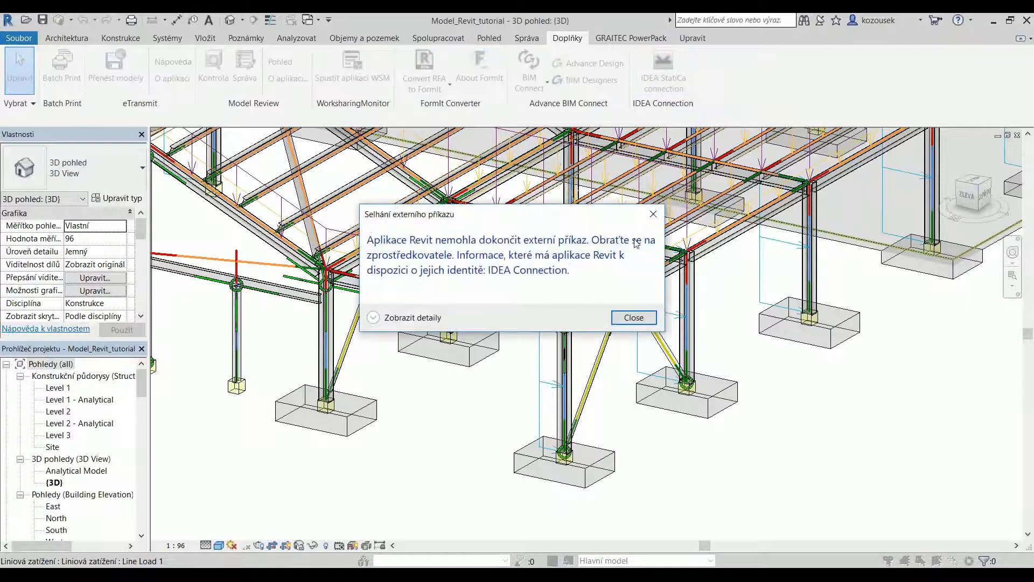
pyautogui.click(652, 216)
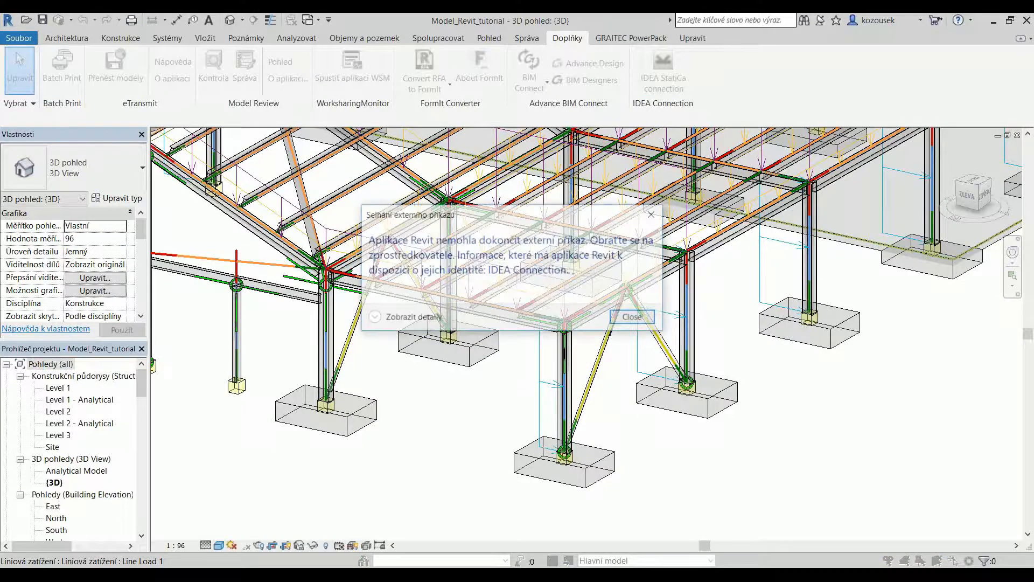
pyautogui.click(652, 215)
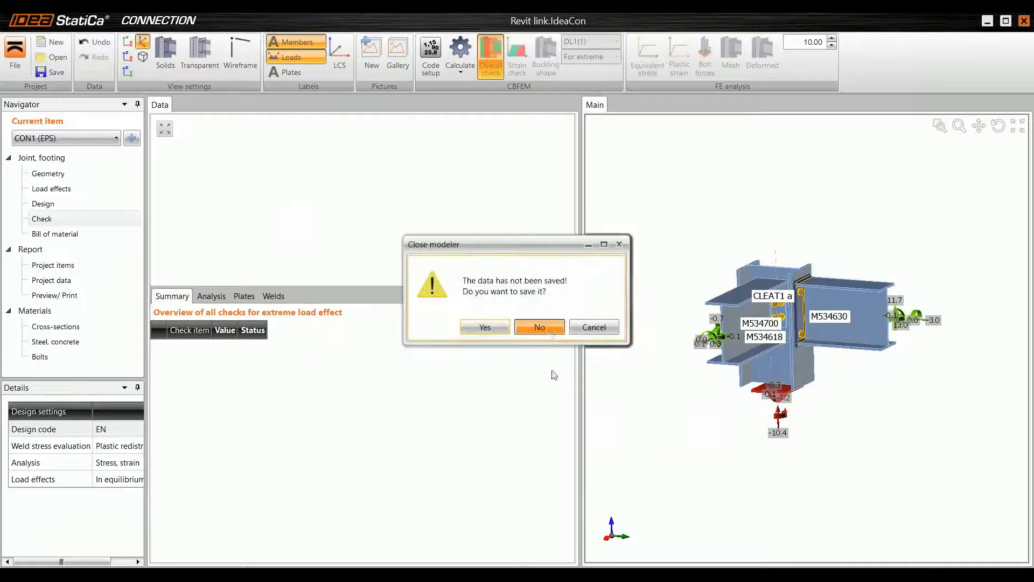
pyautogui.click(536, 325)
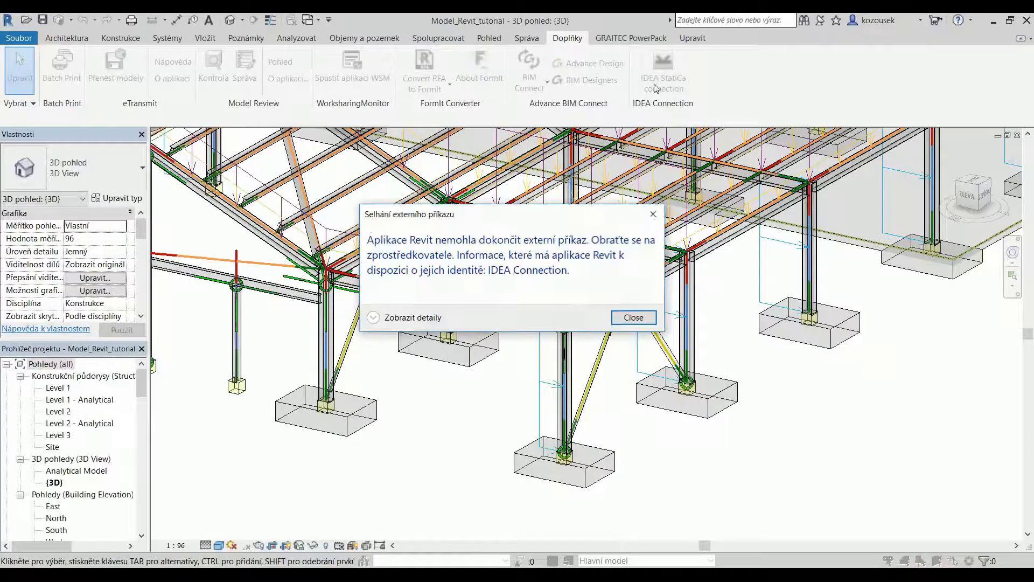
pyautogui.press('Return')
# Step: Try again to start the IDEA StatiCa connection link for the hall's corner and close the Revit window
pyautogui.scroll(-4, 430, 338)
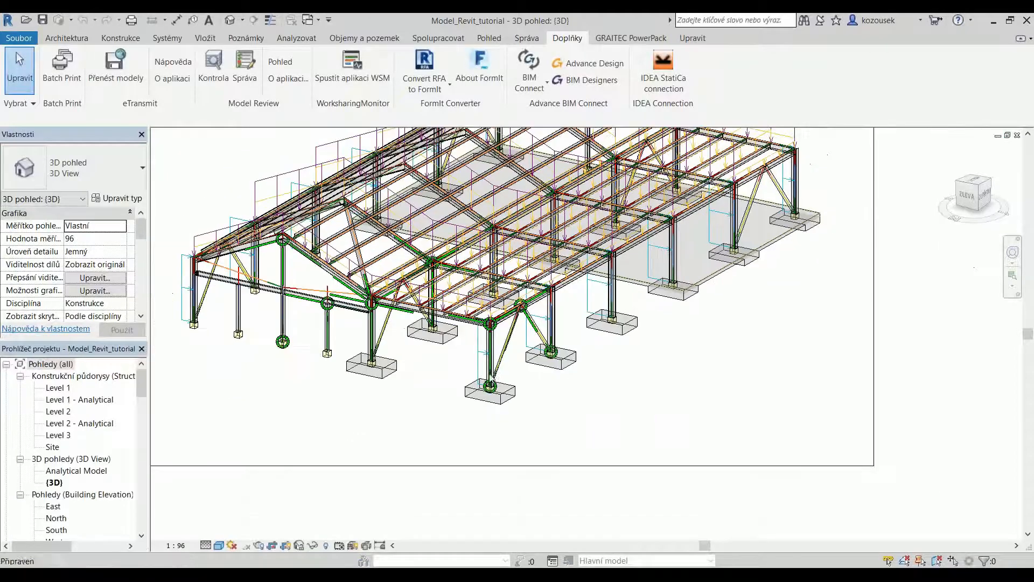
pyautogui.moveTo(431, 338); pyautogui.dragTo(534, 419, button='middle')
pyautogui.scroll(6, 606, 442)
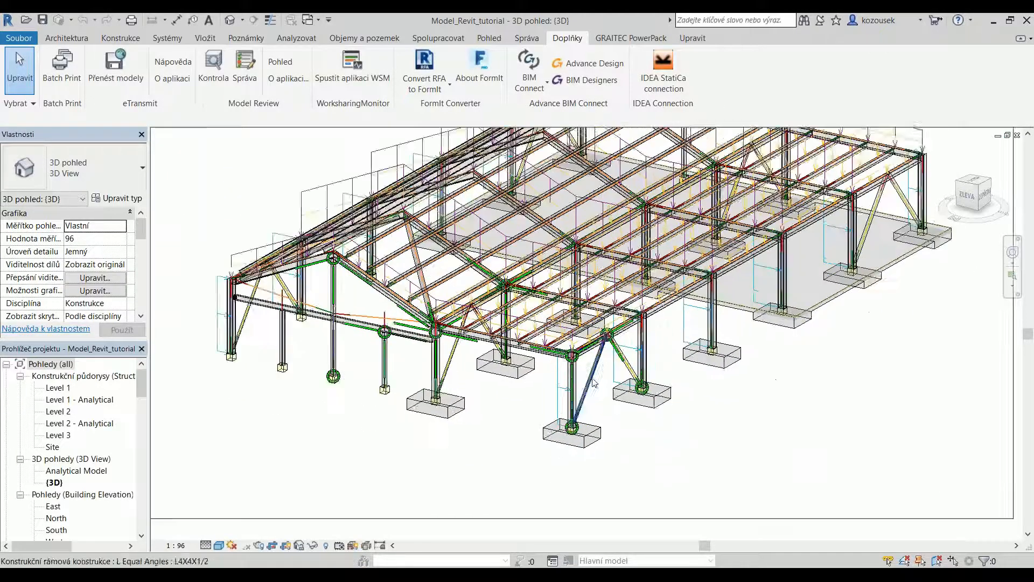
pyautogui.click(665, 69)
pyautogui.click(404, 447)
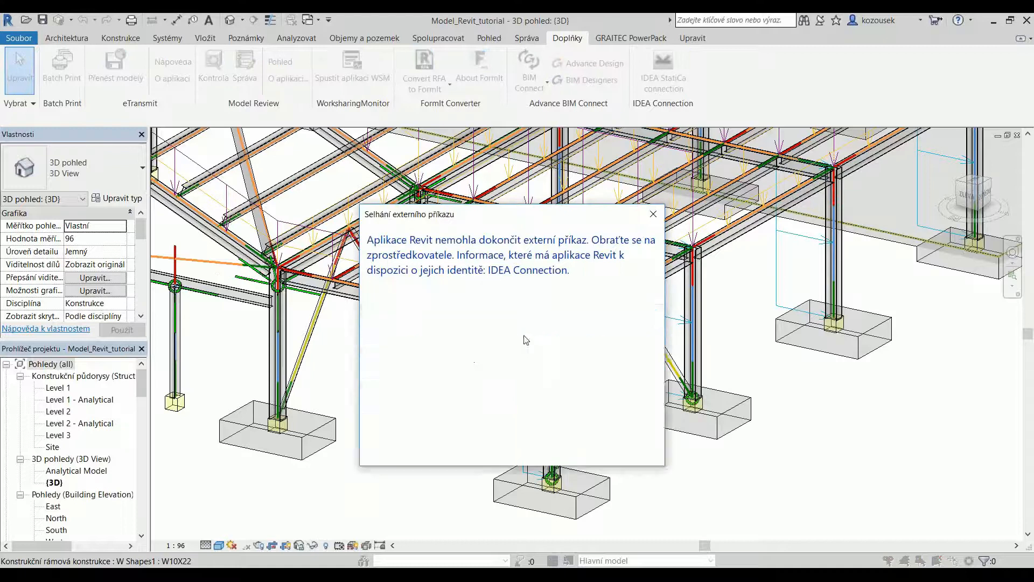
pyautogui.click(654, 214)
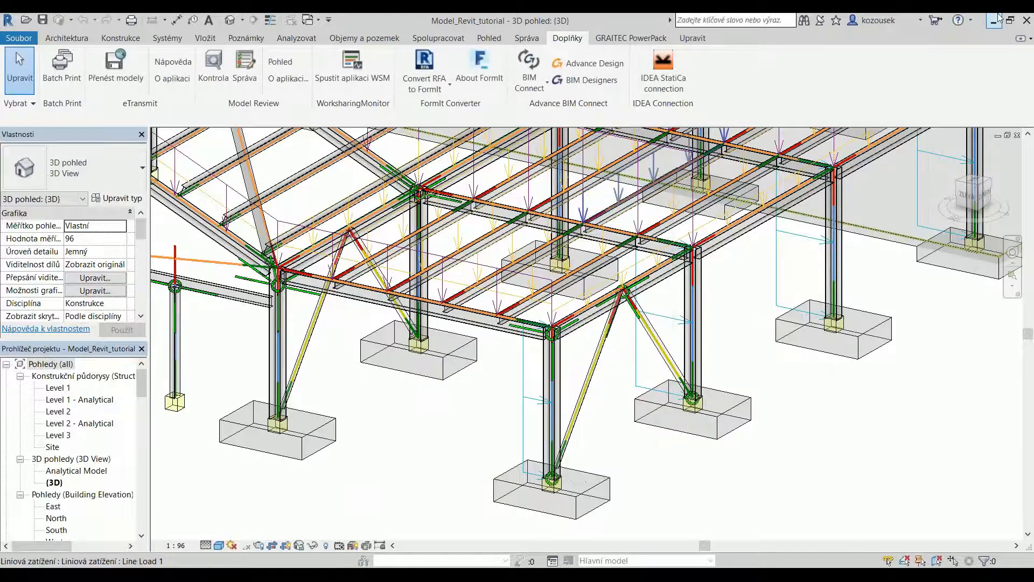
pyautogui.click(1027, 21)
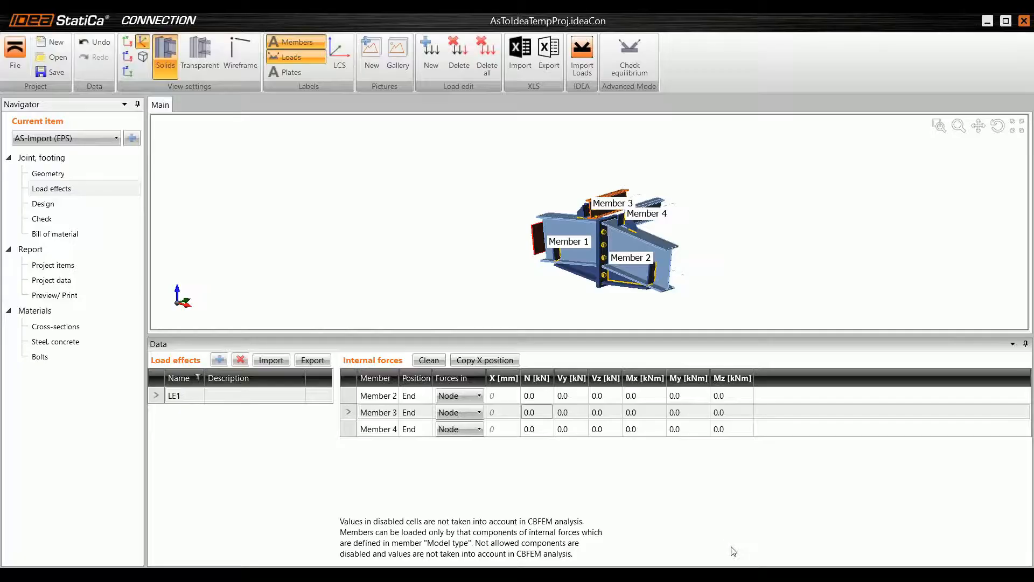
# Step: Enlarge the 3D view area and inspect the member geometry of the imported AS-Import joint
pyautogui.scroll(-2, 636, 300)
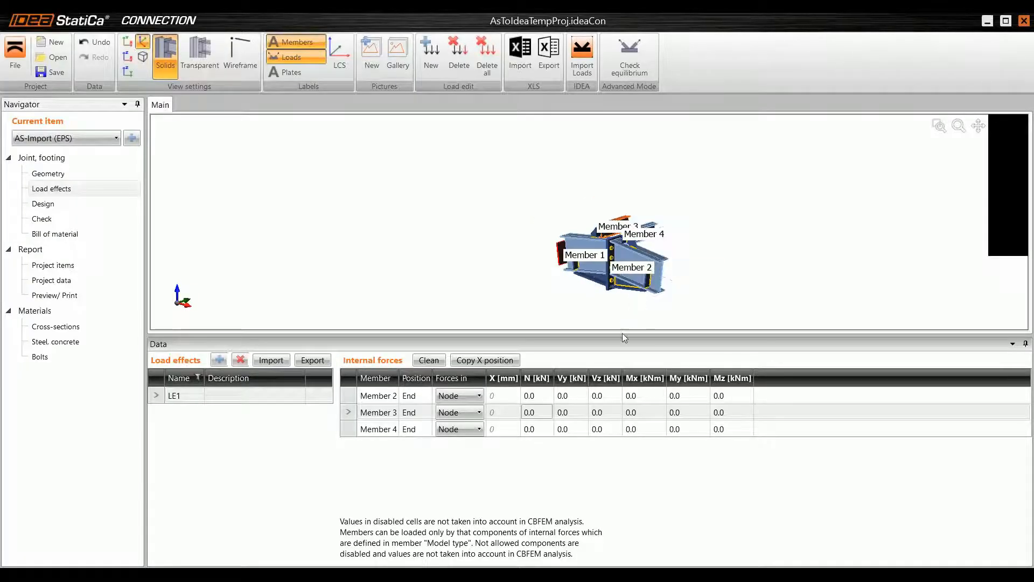
pyautogui.moveTo(622, 337); pyautogui.dragTo(623, 394)
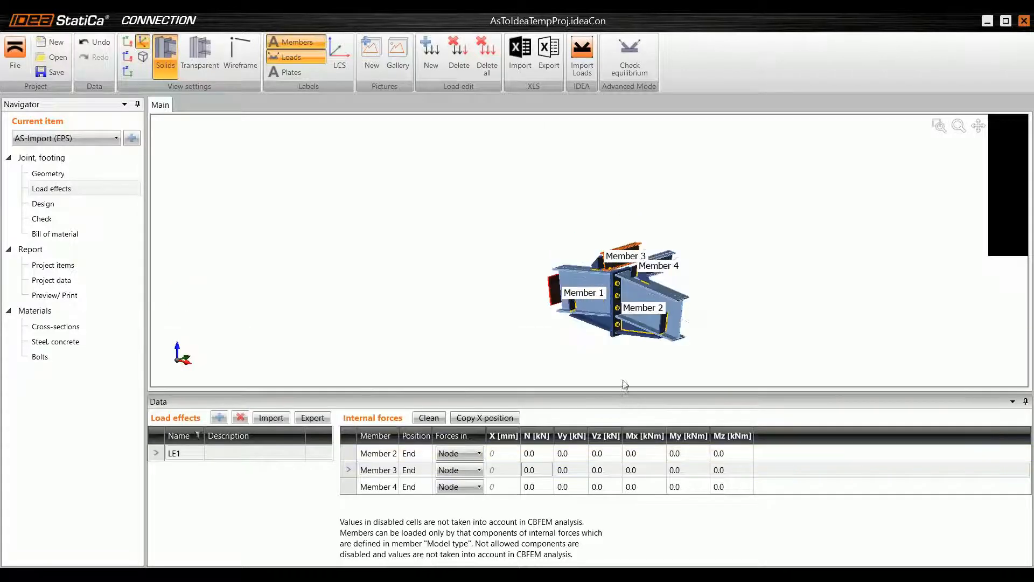
pyautogui.click(79, 176)
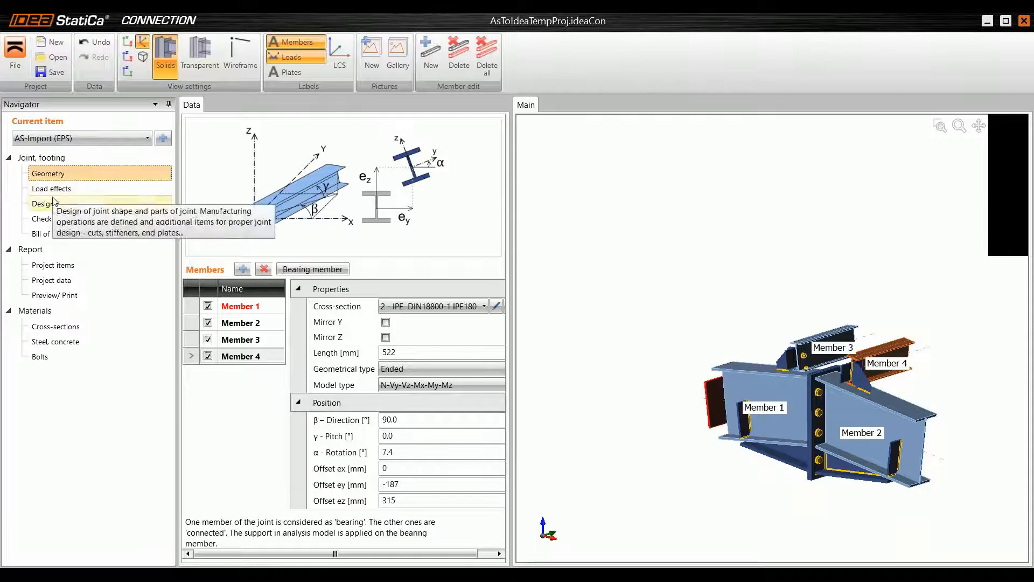
pyautogui.moveTo(719, 407); pyautogui.dragTo(688, 382, button='middle')
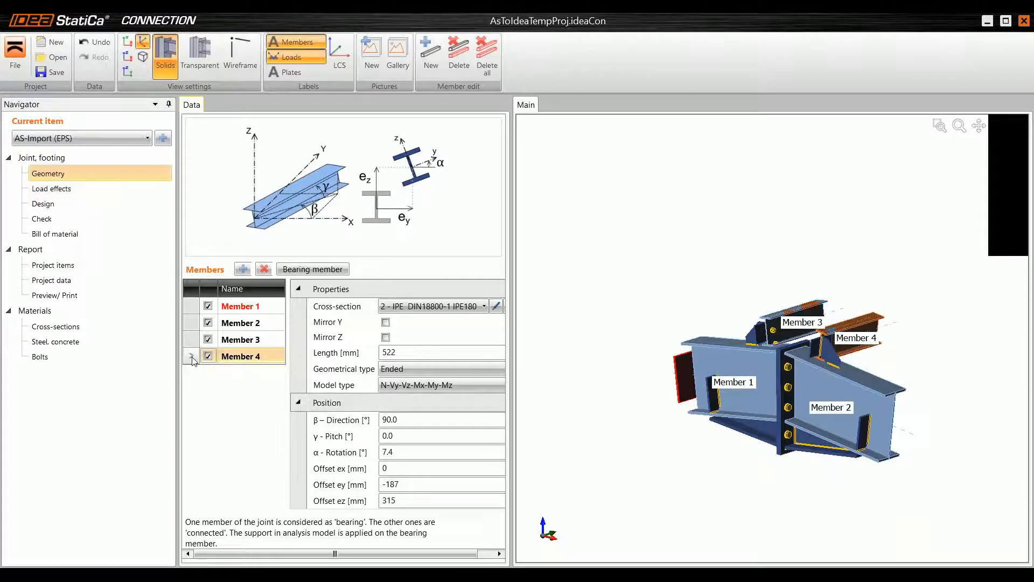
pyautogui.scroll(3, 708, 349)
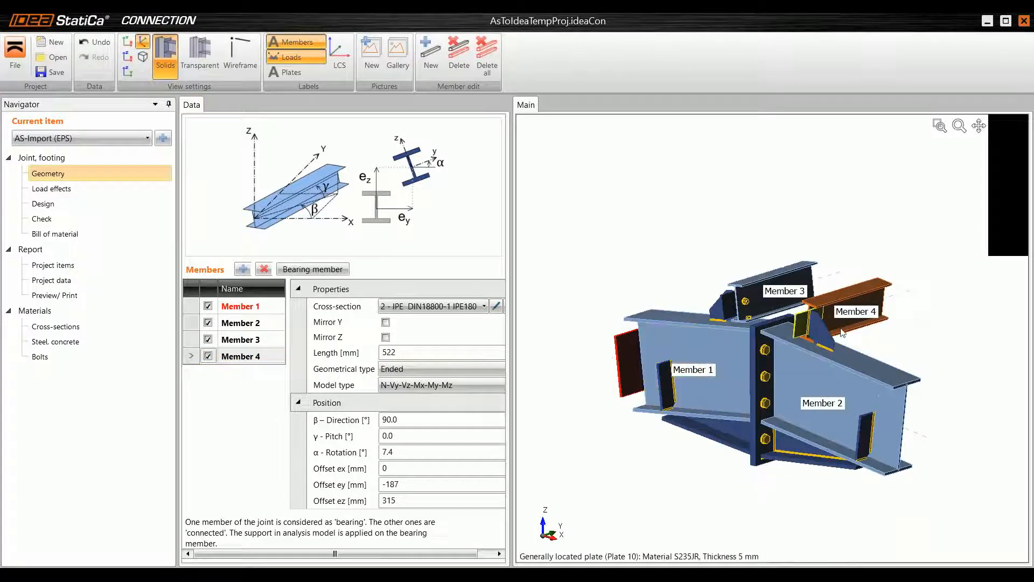
# Step: Review the joint's design operations, including its cuts, plates, bolts and welds
pyautogui.click(75, 208)
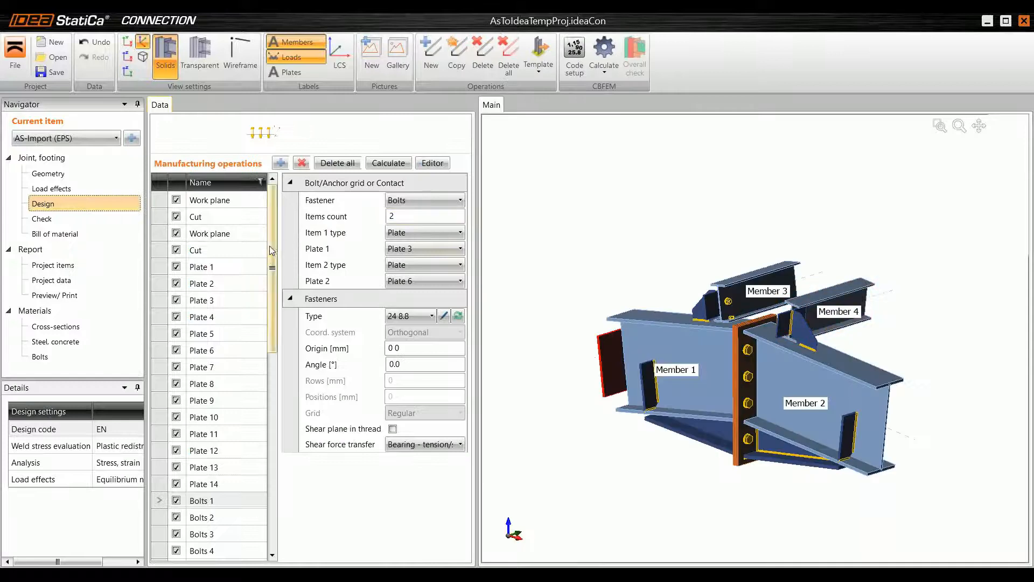
pyautogui.scroll(-3, 273, 303)
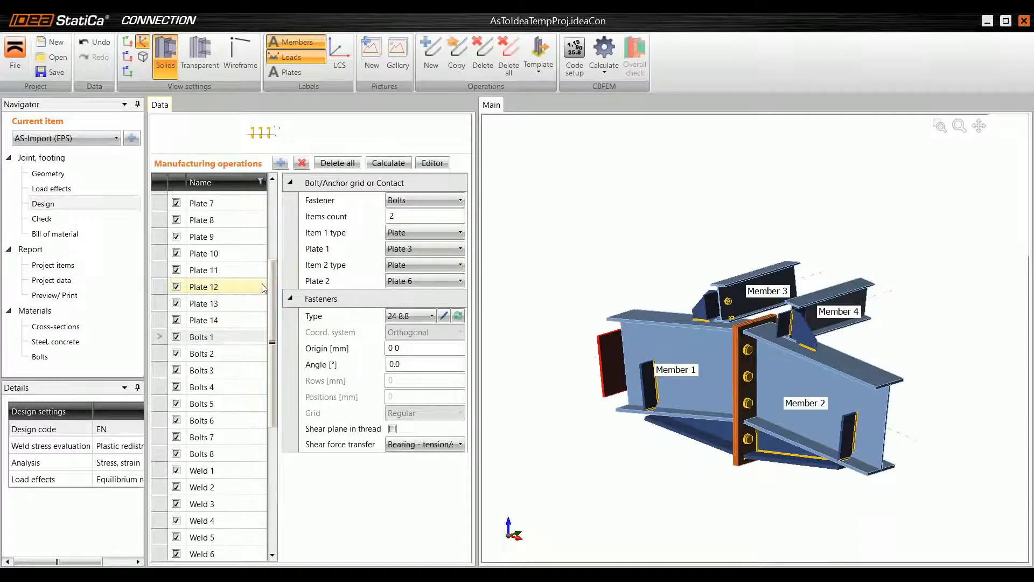
pyautogui.scroll(-3, 270, 305)
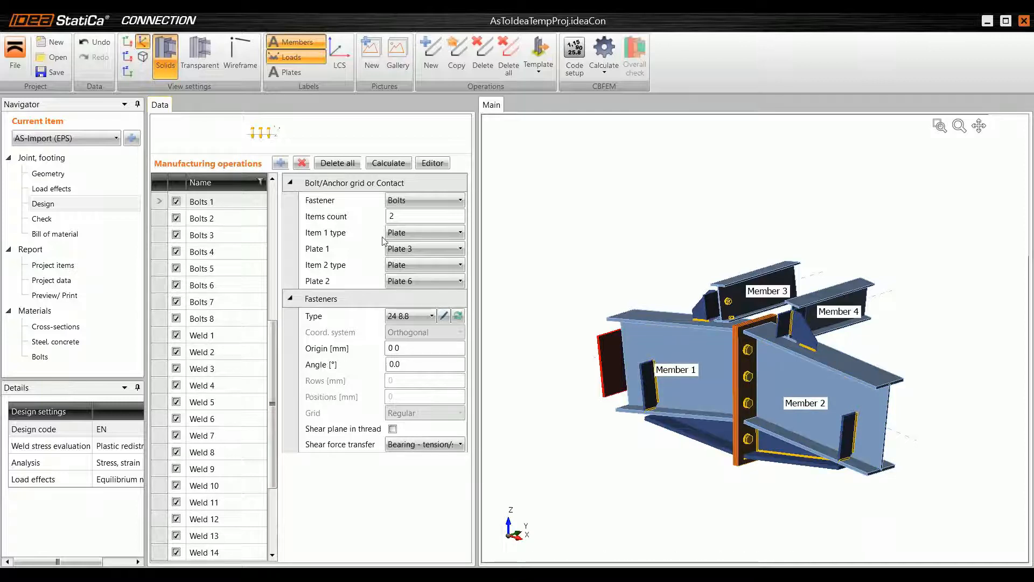
# Step: Set the normal force N of Member 2 to 20 kN in load effect LE1 and check its arrow in the model
pyautogui.click(51, 188)
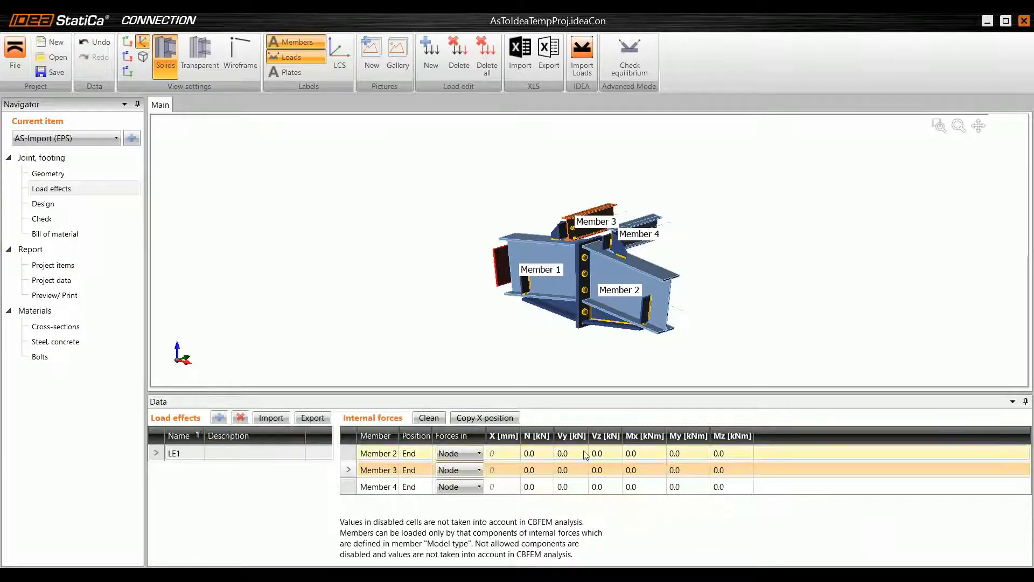
pyautogui.click(544, 454)
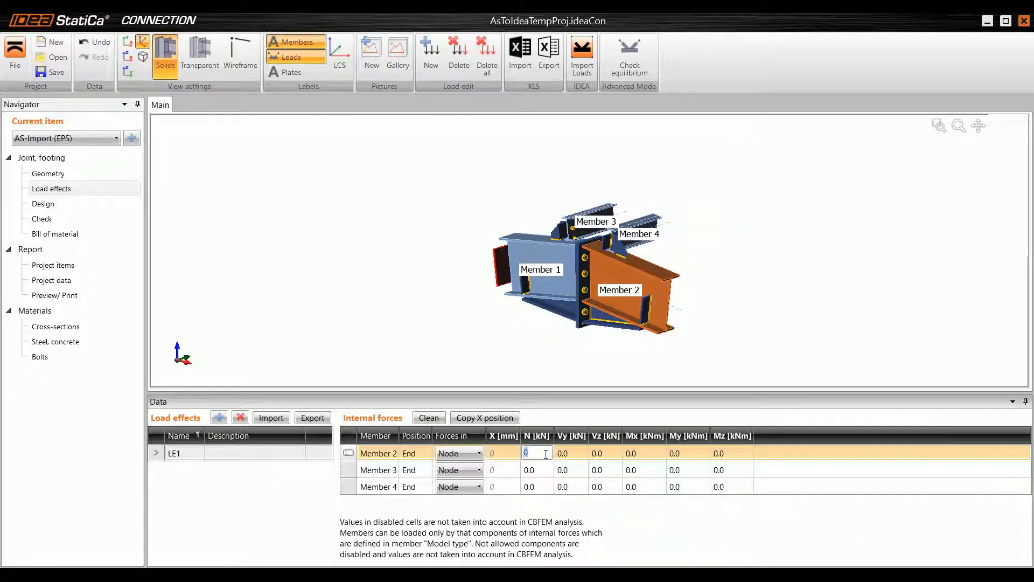
pyautogui.write('20')
pyautogui.press('Return')
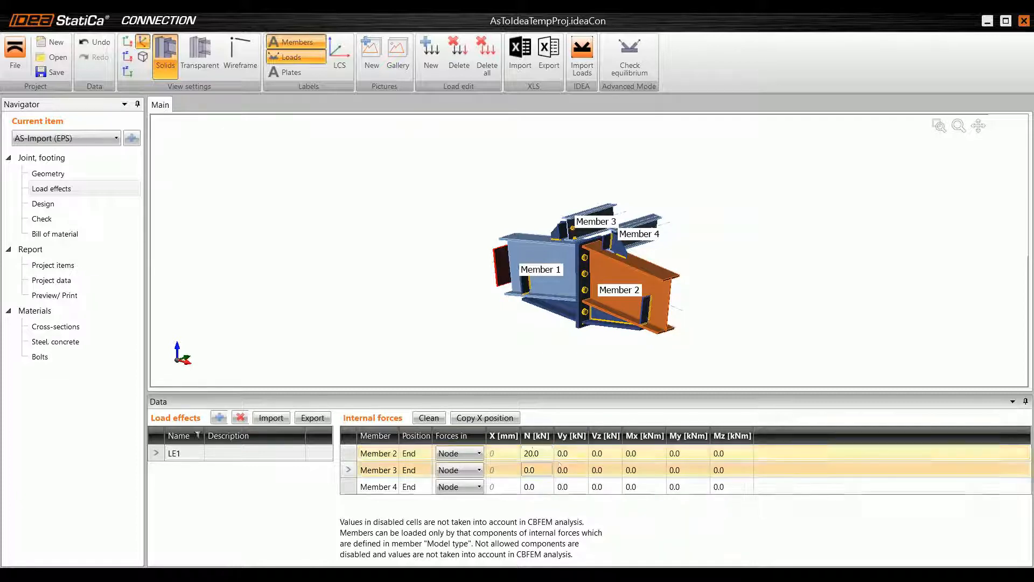
pyautogui.scroll(5, 683, 310)
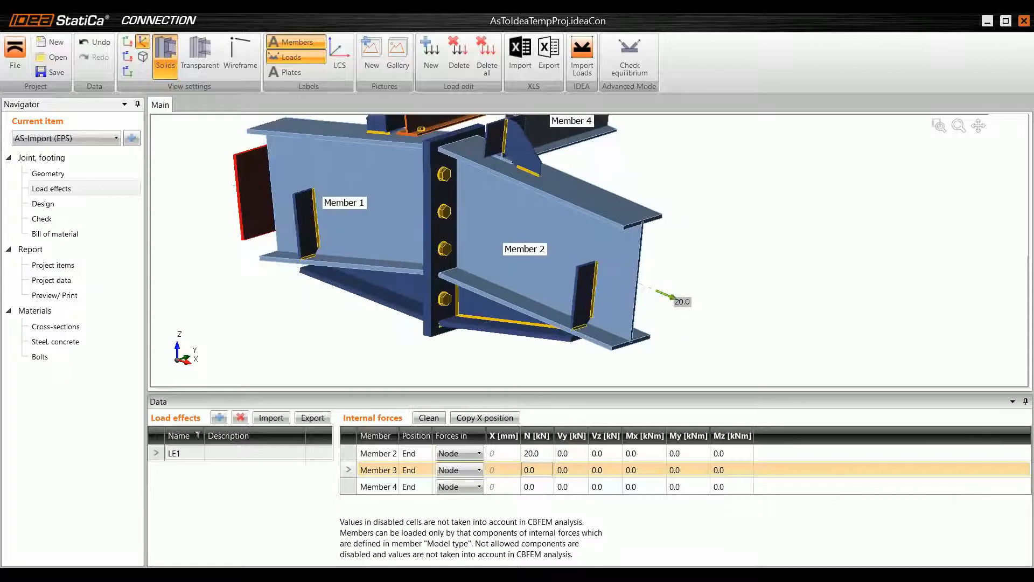
# Step: Reset the normal force N of Member 2 in load effect LE1 to 0 kN
pyautogui.click(539, 454)
pyautogui.write('0')
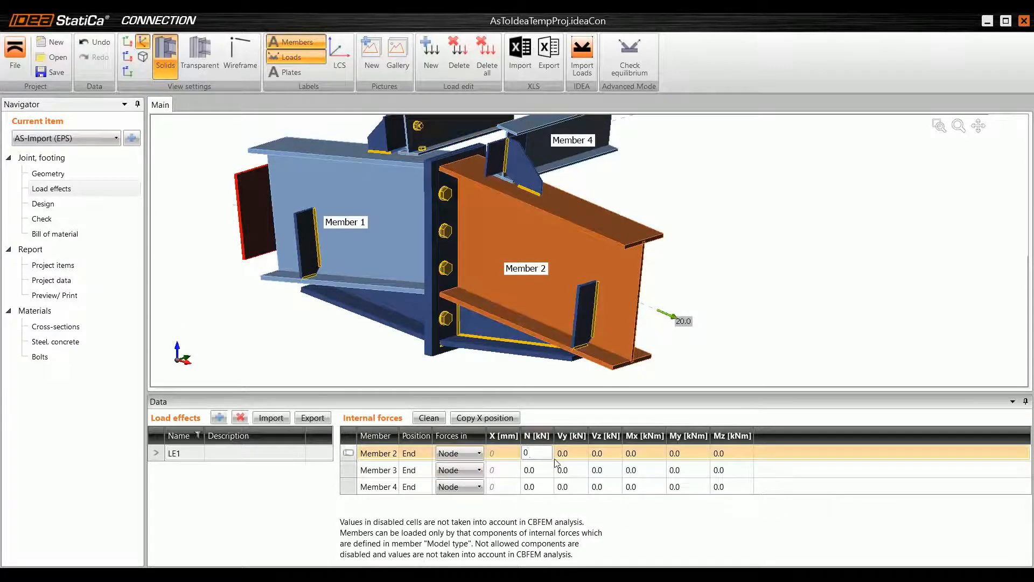
pyautogui.press('Return')
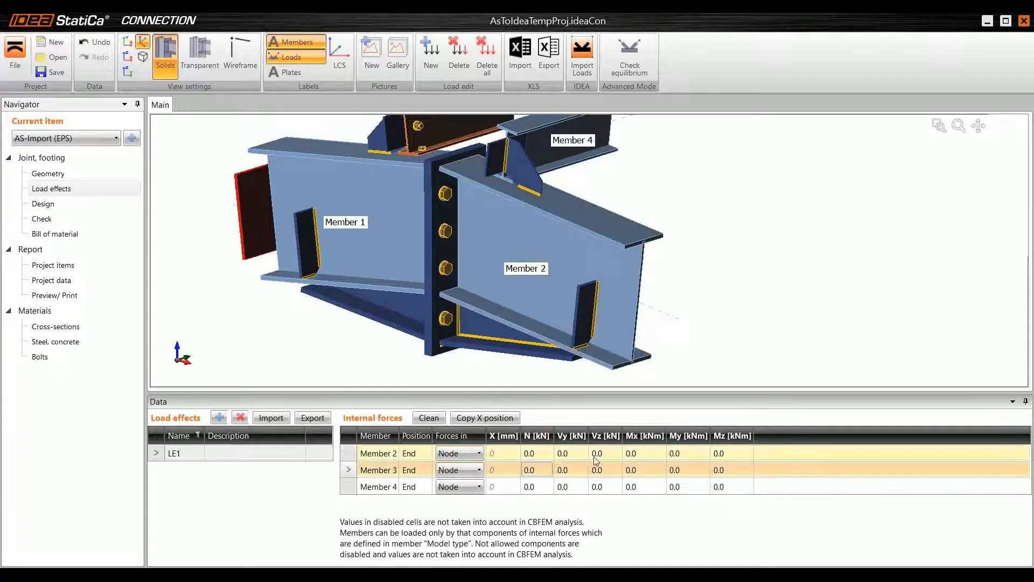
# Step: Start a load effects import, switch to the AS link workbook in Excel and copy the internal forces of Members 1 to 4 (C2:H5)
pyautogui.click(271, 418)
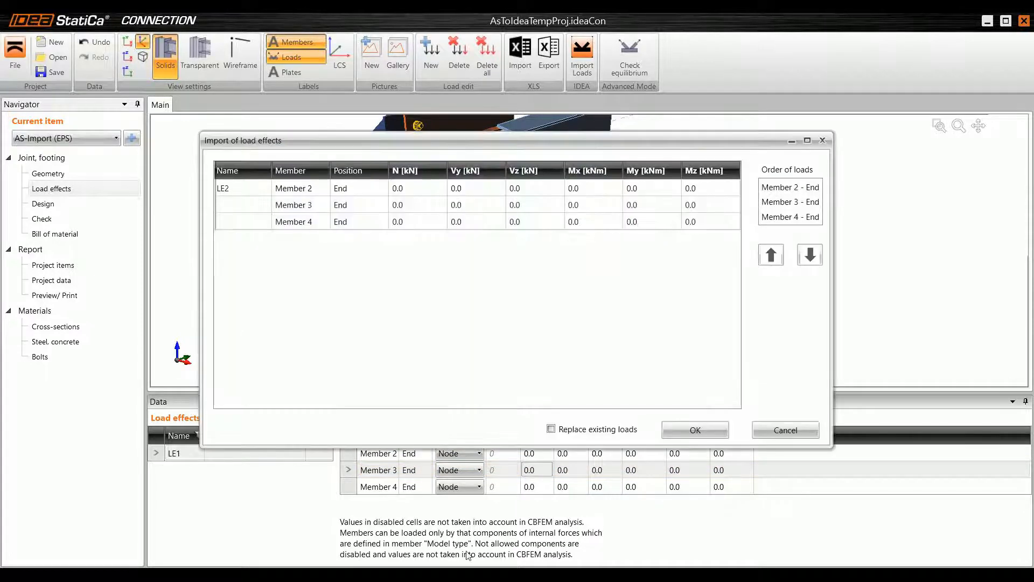
pyautogui.moveTo(478, 575)
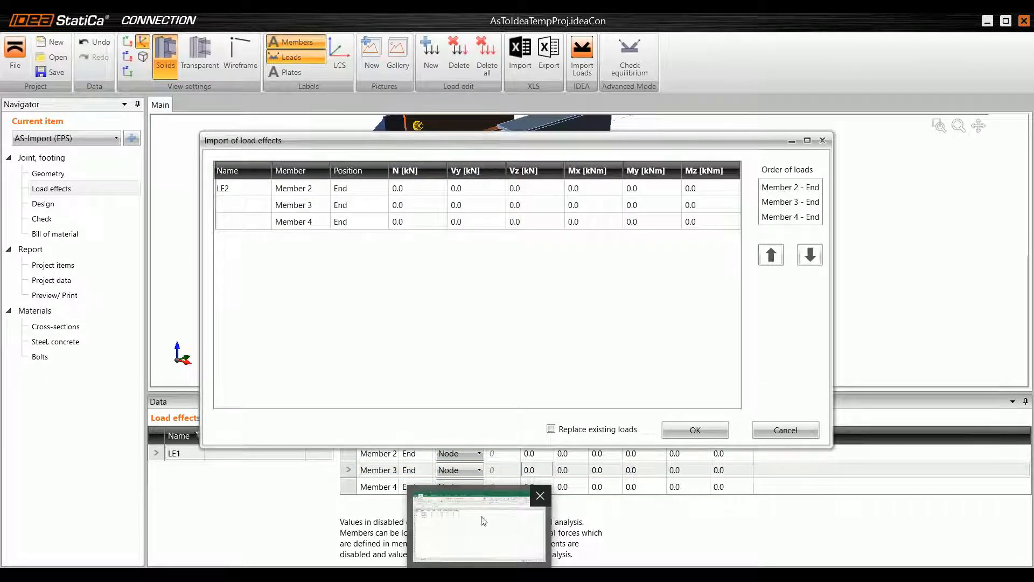
pyautogui.click(506, 551)
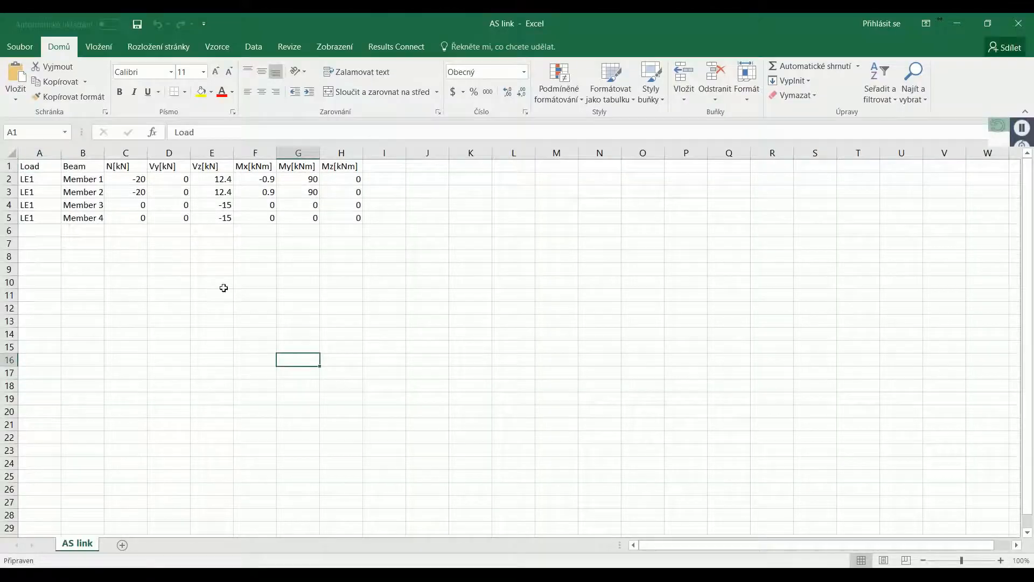
pyautogui.moveTo(132, 179); pyautogui.dragTo(305, 219)
pyautogui.hotkey('ctrl', 'c')
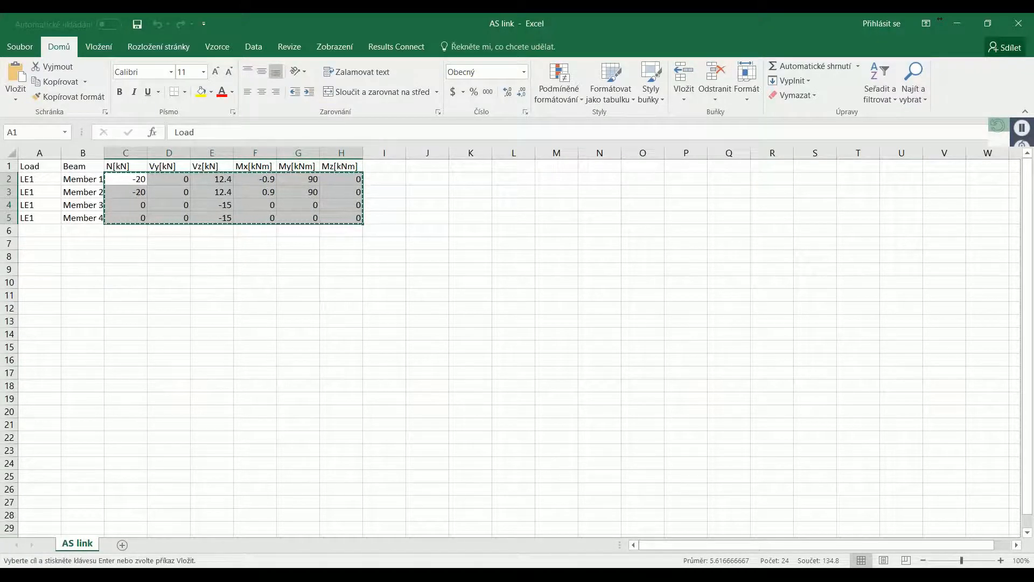
pyautogui.hotkey('alt', 'Tab')
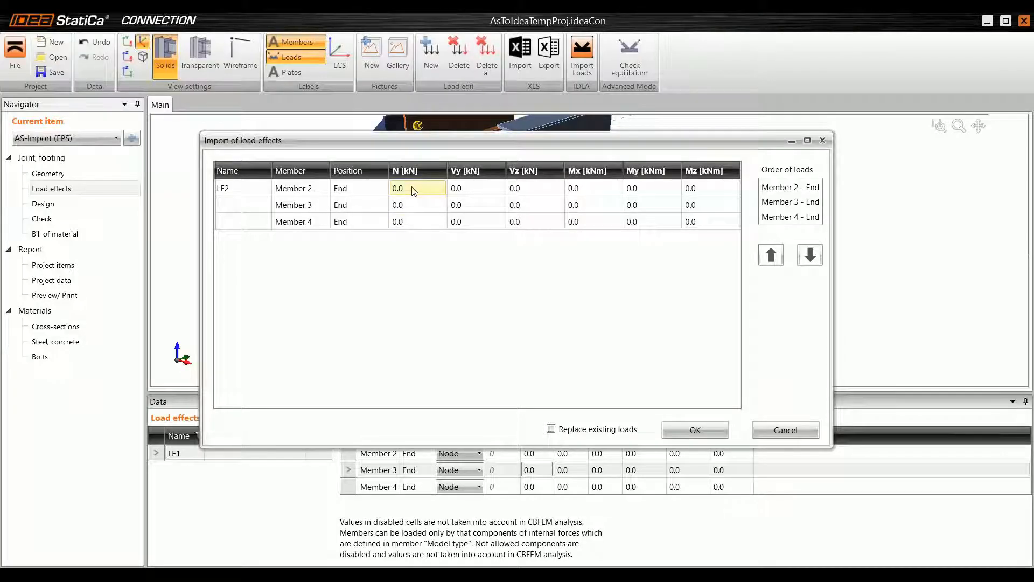
# Step: Cancel the load effects import, turn on the equilibrium check and enlarge the load data area to list all four members
pyautogui.click(822, 140)
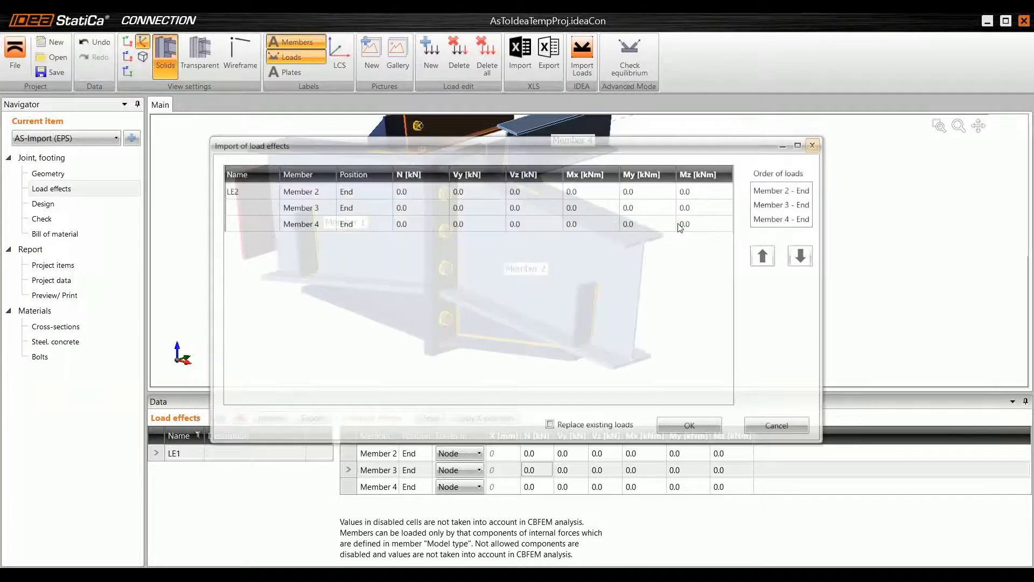
pyautogui.click(629, 58)
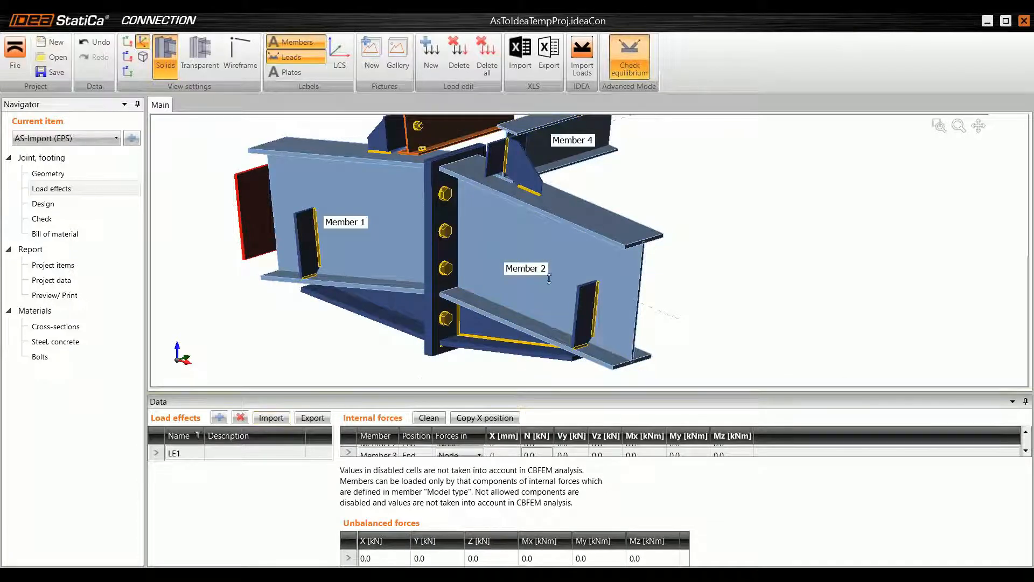
pyautogui.moveTo(525, 392); pyautogui.dragTo(525, 250)
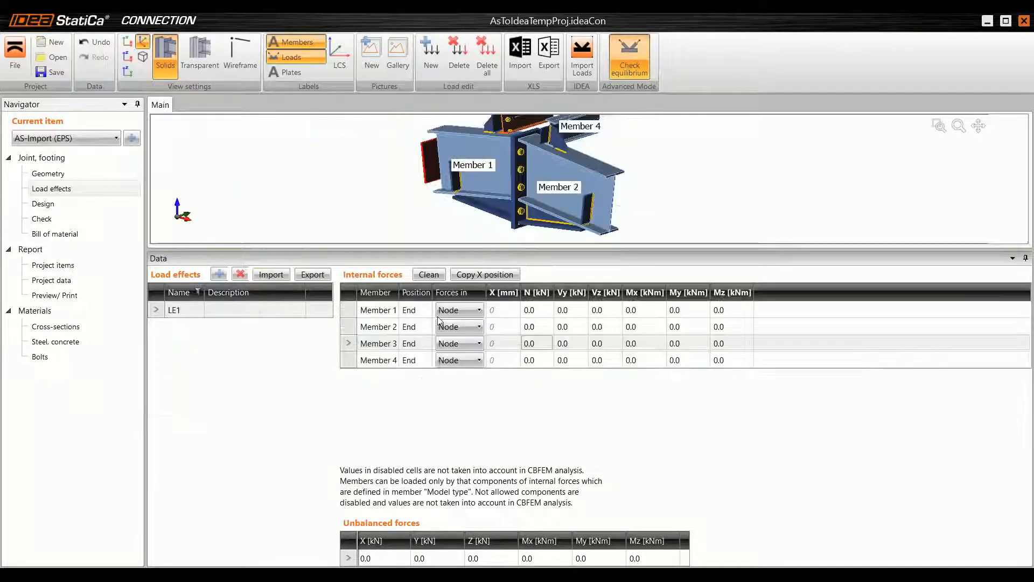
# Step: Import the copied internal forces for Members 1 to 4 as an additional load effect, without replacing the existing loads
pyautogui.click(270, 274)
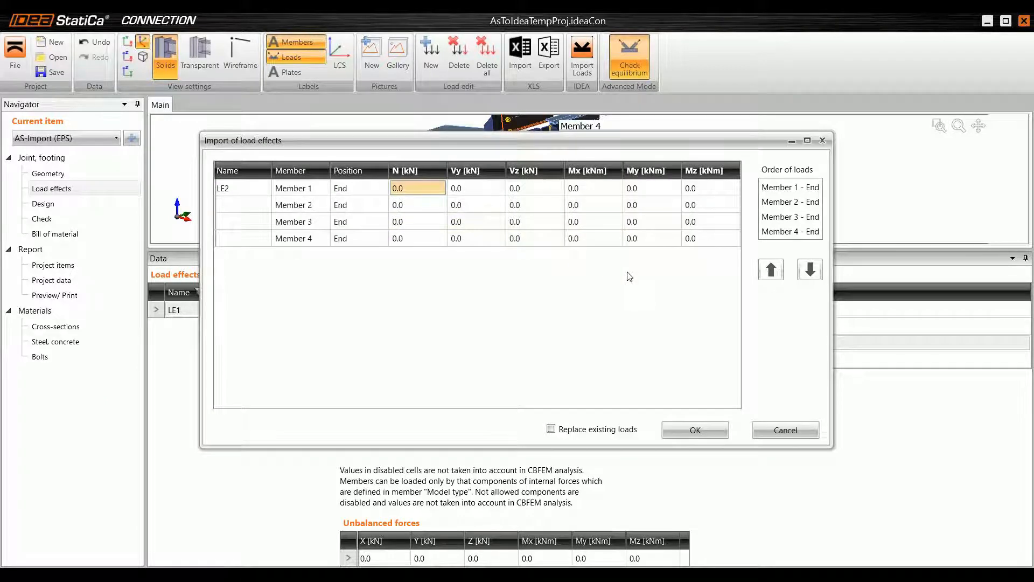
pyautogui.hotkey('ctrl', 'v')
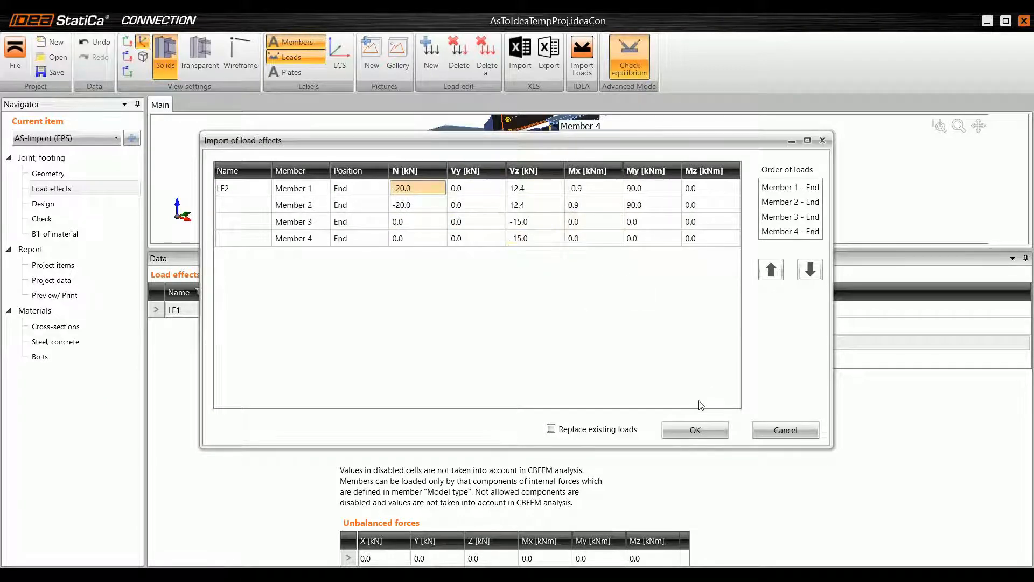
pyautogui.click(697, 426)
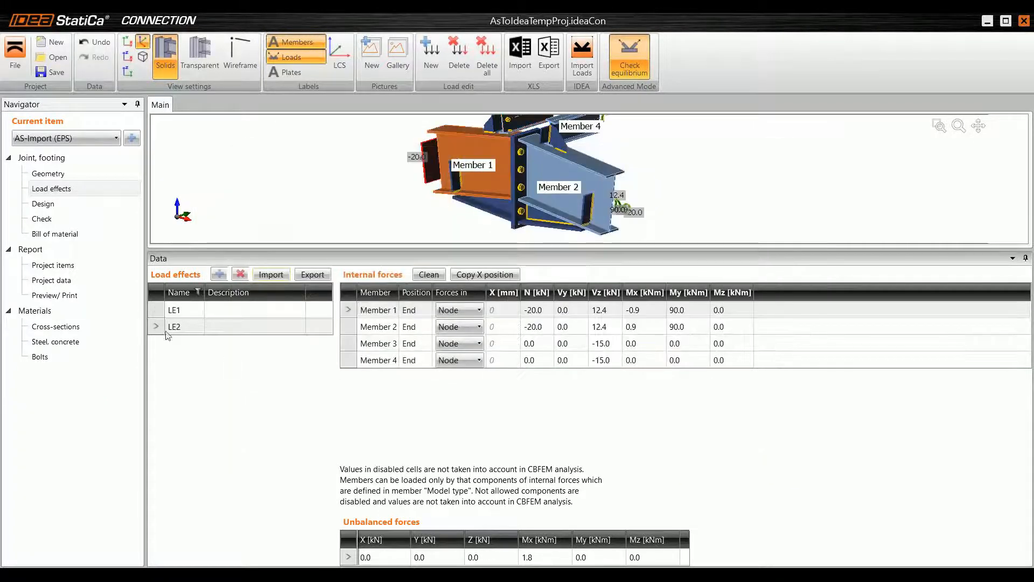
# Step: Select load effect LE2, enlarge the 3D view and examine the load arrows on all four members
pyautogui.click(166, 330)
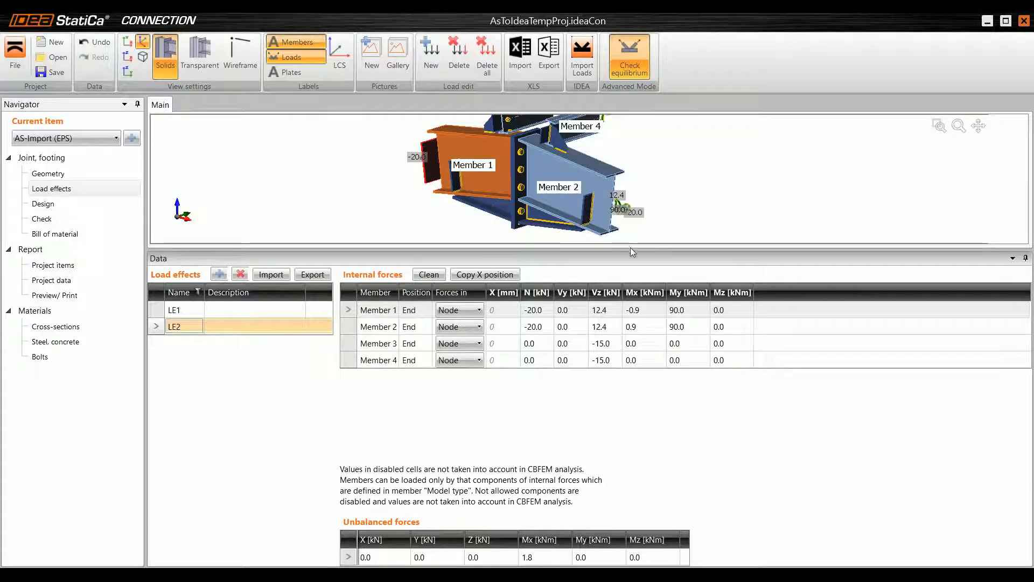
pyautogui.moveTo(633, 248); pyautogui.dragTo(632, 328)
pyautogui.moveTo(635, 231); pyautogui.dragTo(632, 271, button='middle')
pyautogui.keyDown('ctrl'); pyautogui.moveTo(627, 270); pyautogui.dragTo(604, 232, button='middle'); pyautogui.keyUp('ctrl')
pyautogui.scroll(4, 617, 283)
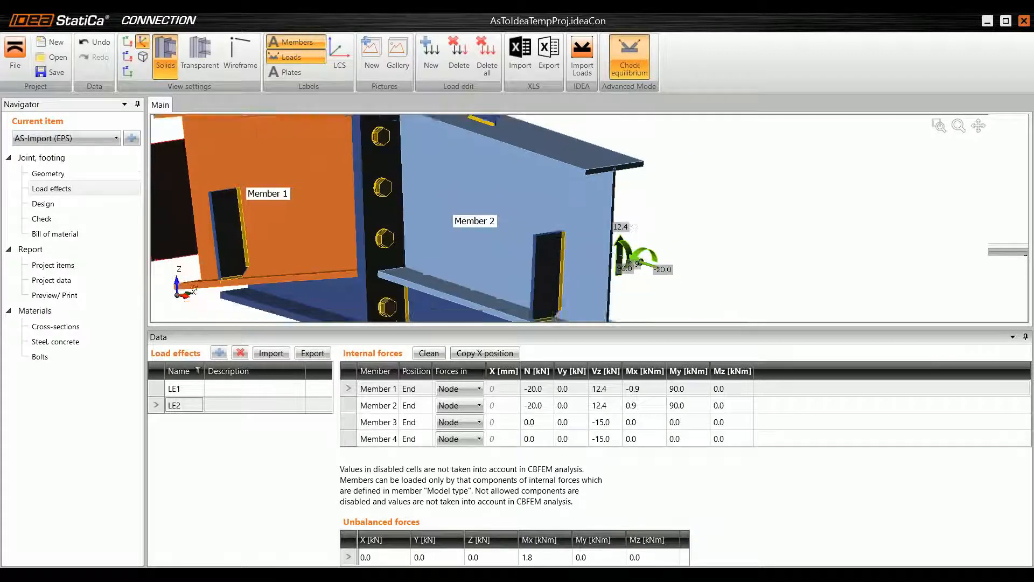
pyautogui.scroll(5, 646, 264)
pyautogui.scroll(-6, 690, 251)
pyautogui.keyDown('ctrl'); pyautogui.moveTo(693, 245); pyautogui.dragTo(540, 182, button='middle'); pyautogui.keyUp('ctrl')
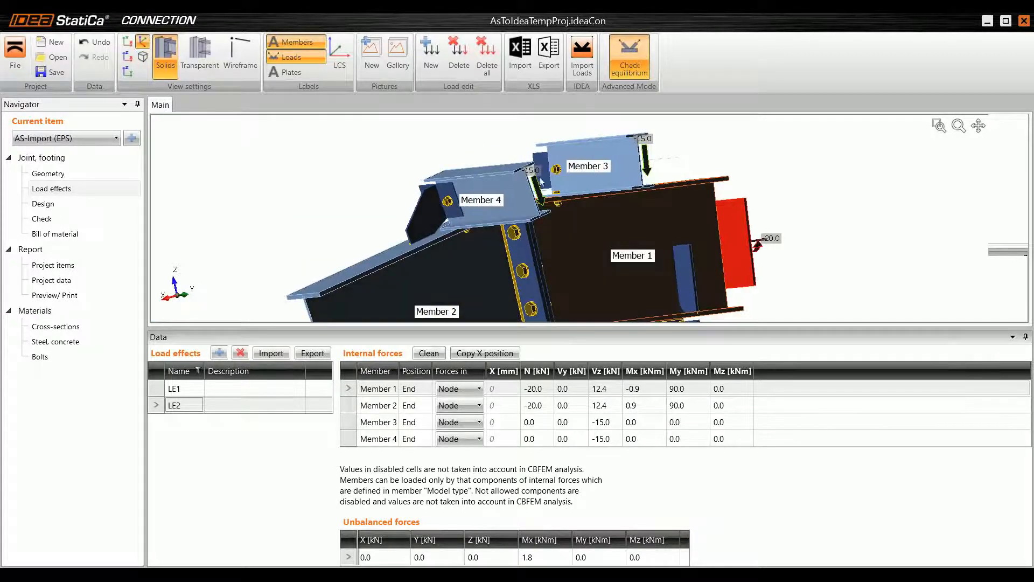
pyautogui.keyDown('ctrl'); pyautogui.moveTo(663, 179); pyautogui.dragTo(641, 233, button='middle'); pyautogui.keyUp('ctrl')
pyautogui.scroll(-2, 646, 232)
pyautogui.moveTo(592, 259); pyautogui.dragTo(617, 275, button='middle')
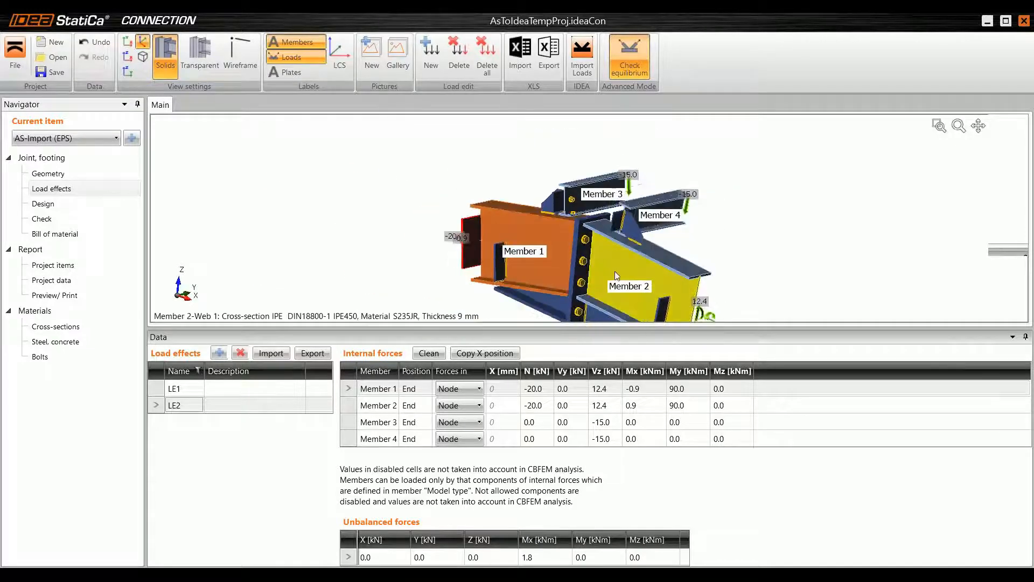
pyautogui.moveTo(624, 325); pyautogui.dragTo(623, 384)
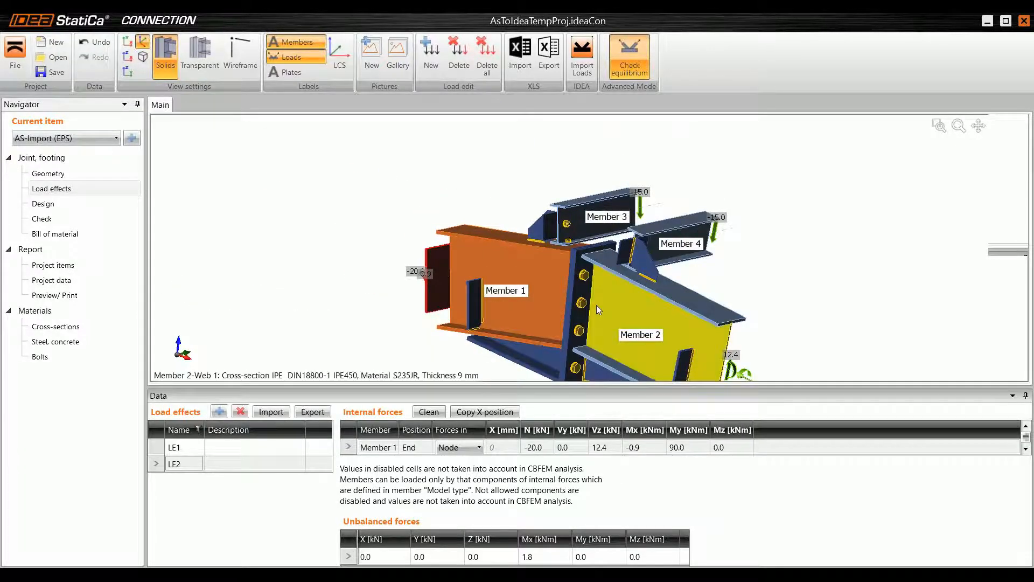
# Step: Go to the joint's check and calculate the AS-Import connection
pyautogui.scroll(-2, 596, 304)
pyautogui.click(68, 221)
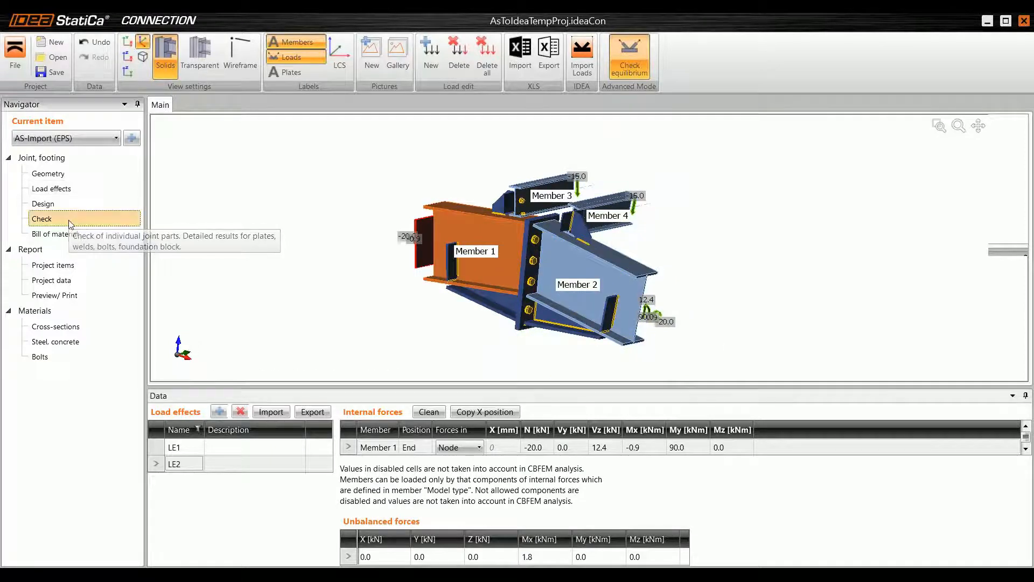
pyautogui.click(461, 54)
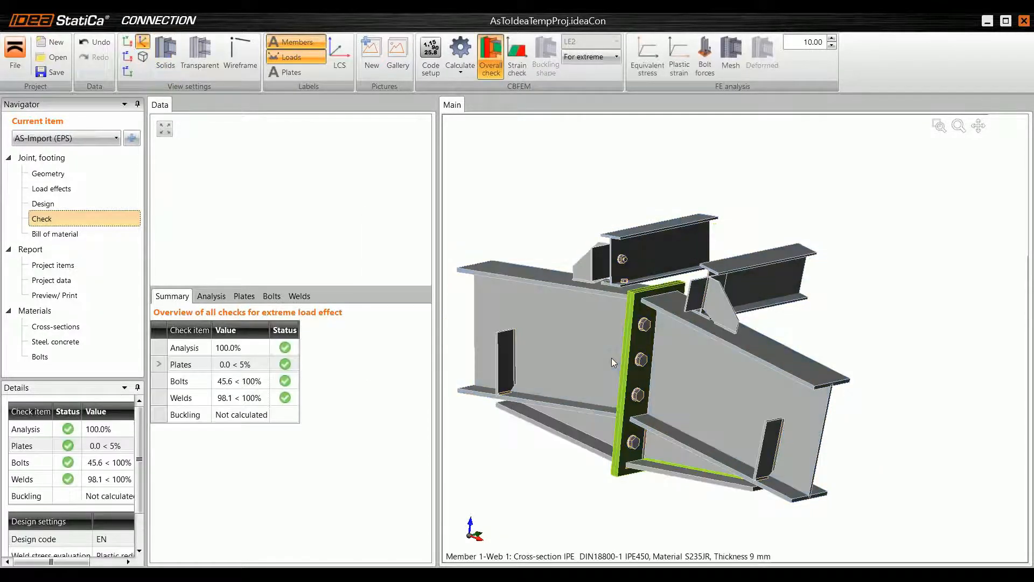
# Step: Examine the overall check colouring of the joint's members, end plates, bolts and haunches from several angles
pyautogui.scroll(-3, 583, 309)
pyautogui.keyDown('ctrl'); pyautogui.moveTo(603, 308); pyautogui.dragTo(650, 330, button='middle'); pyautogui.keyUp('ctrl')
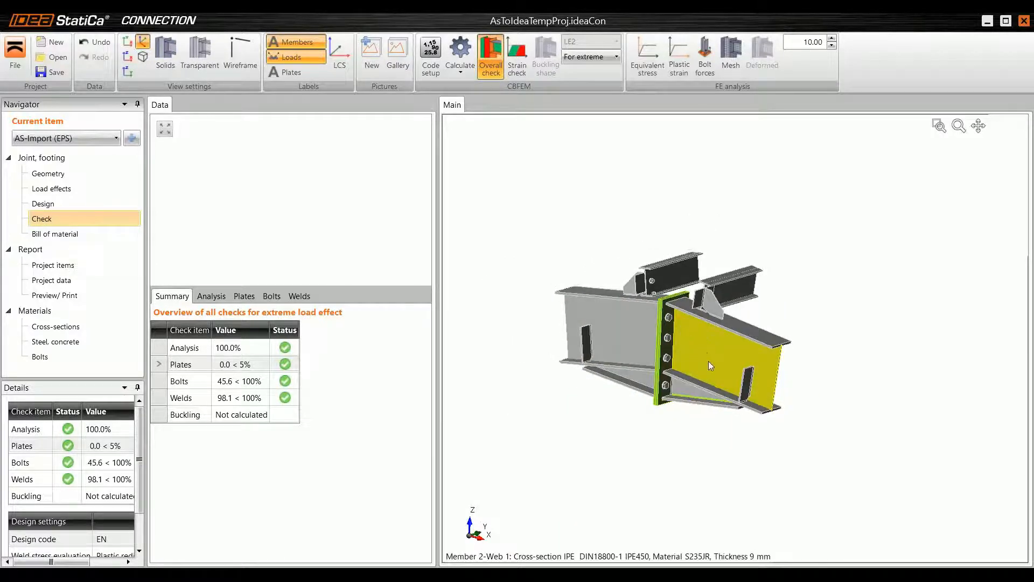
pyautogui.scroll(2, 709, 361)
pyautogui.keyDown('ctrl'); pyautogui.moveTo(681, 398); pyautogui.dragTo(622, 379, button='middle'); pyautogui.keyUp('ctrl')
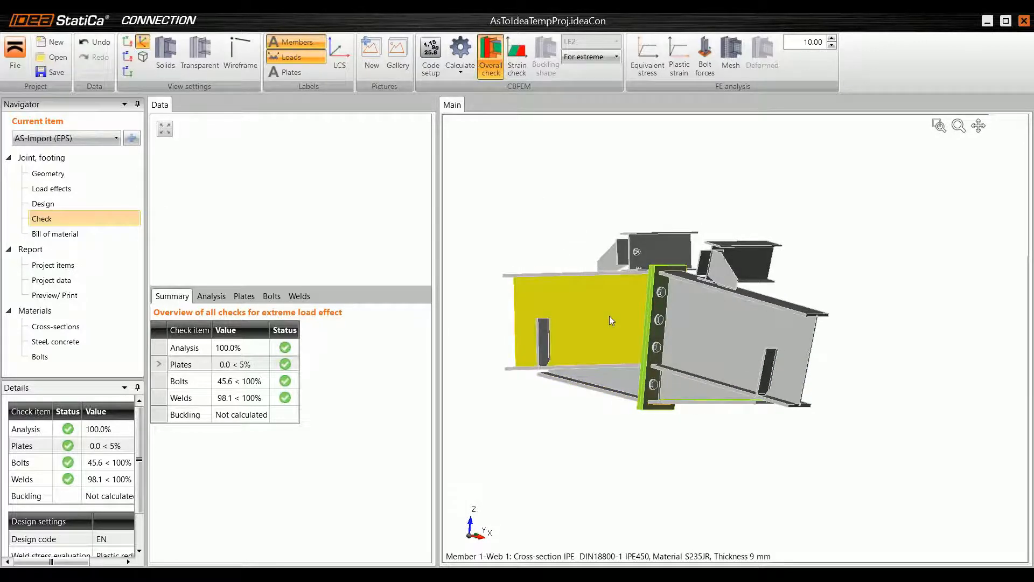
pyautogui.keyDown('ctrl'); pyautogui.moveTo(605, 325); pyautogui.dragTo(601, 342, button='middle'); pyautogui.keyUp('ctrl')
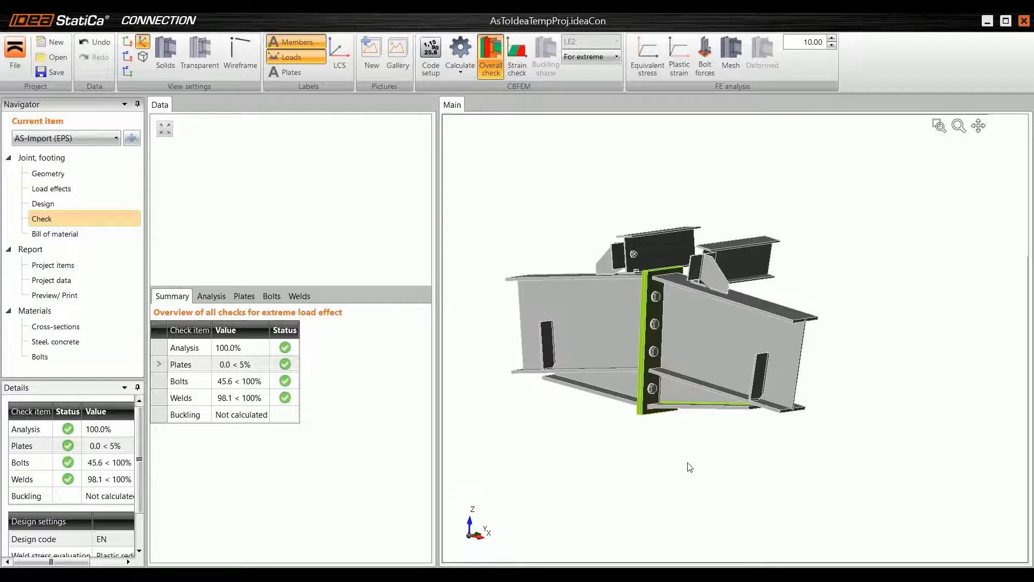
pyautogui.keyDown('ctrl'); pyautogui.moveTo(691, 460); pyautogui.dragTo(646, 399, button='middle'); pyautogui.keyUp('ctrl')
pyautogui.scroll(5, 646, 400)
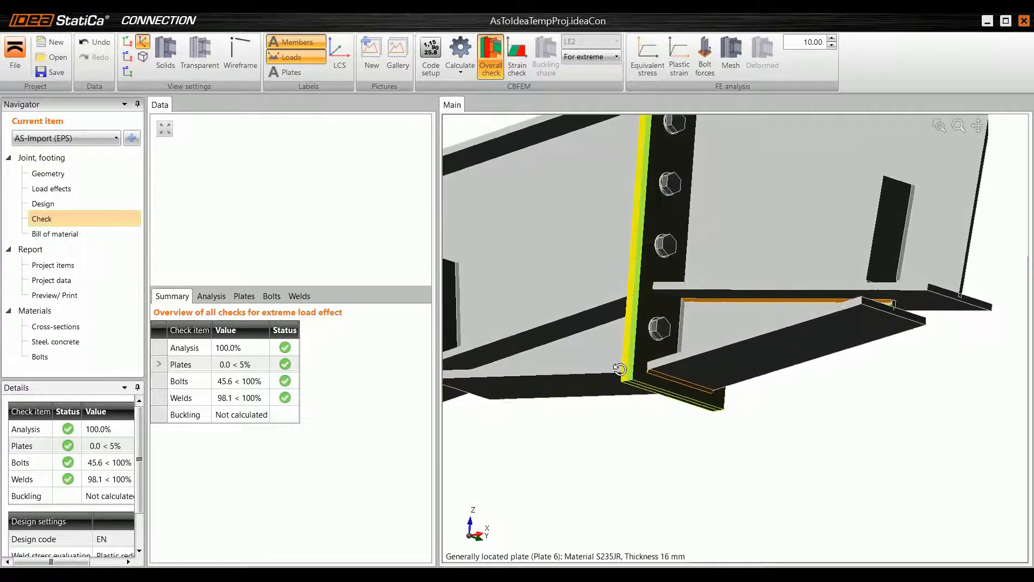
pyautogui.scroll(-5, 633, 359)
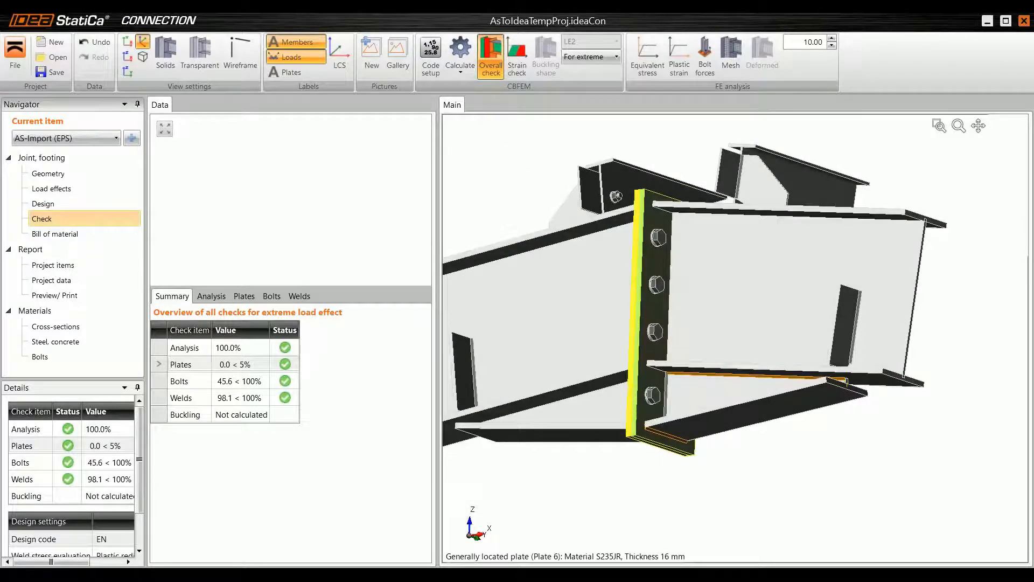
pyautogui.scroll(3, 639, 396)
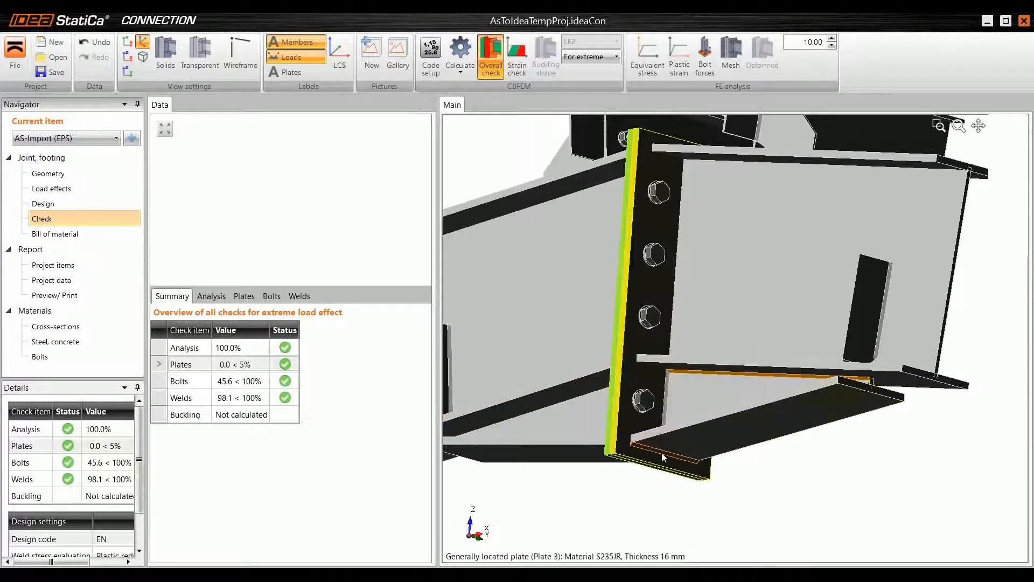
pyautogui.scroll(-3, 658, 439)
pyautogui.moveTo(654, 358); pyautogui.dragTo(673, 385, button='middle')
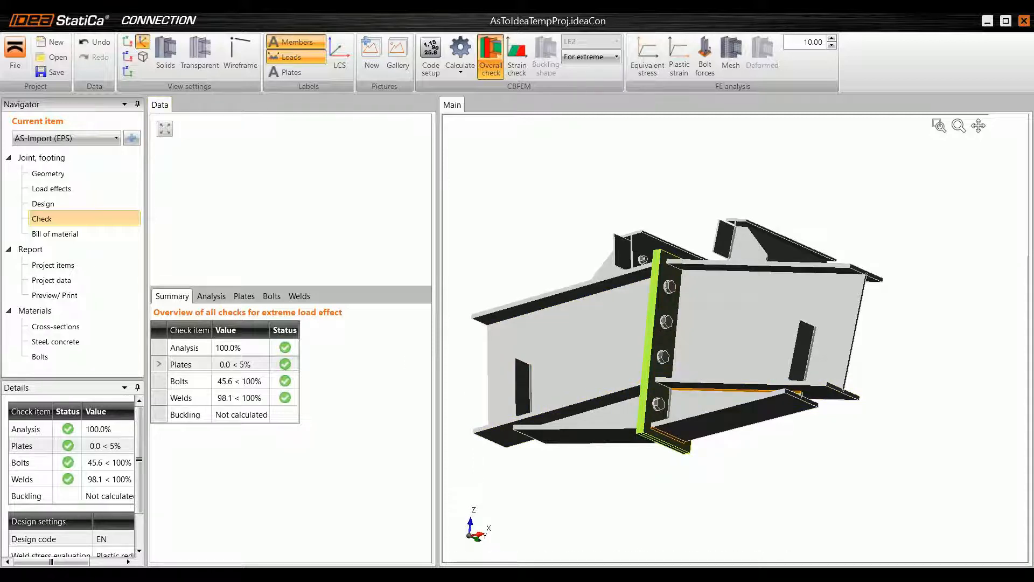
pyautogui.moveTo(616, 433); pyautogui.dragTo(633, 432, button='middle')
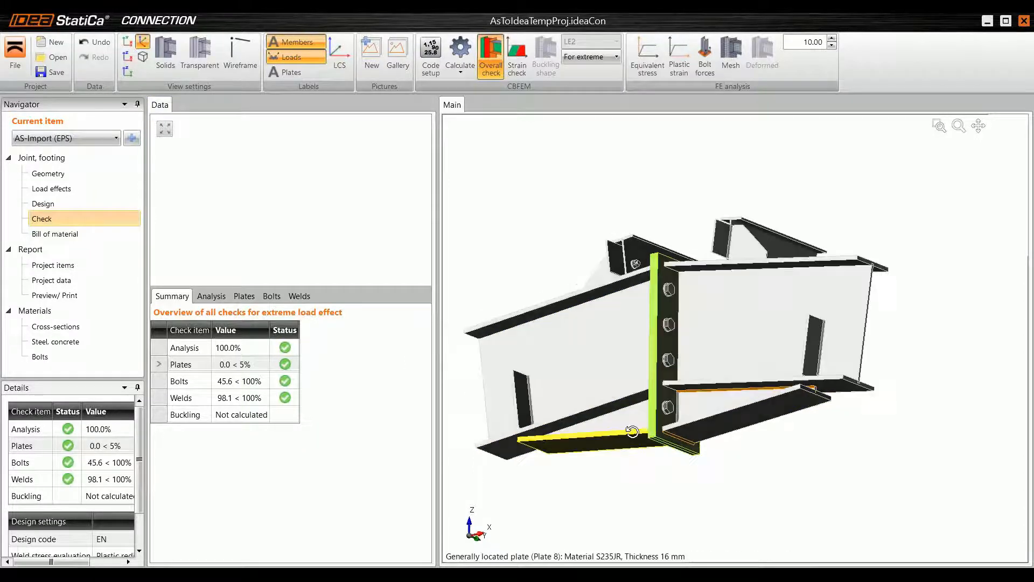
pyautogui.moveTo(614, 375); pyautogui.dragTo(748, 371, button='middle')
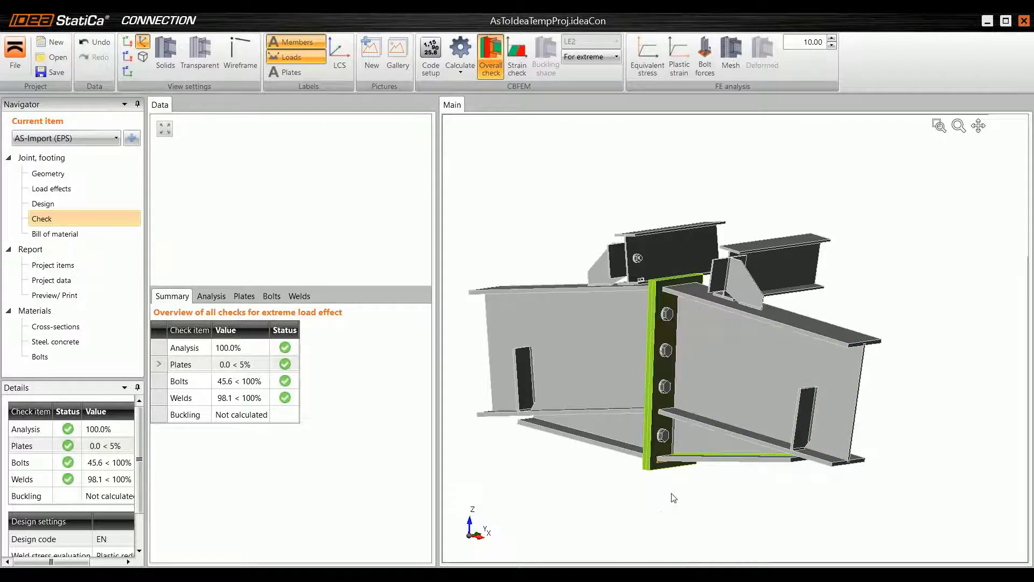
# Step: Inspect the weld between the lower haunch flange and the end plate up close, and return to the whole joint
pyautogui.scroll(10, 666, 495)
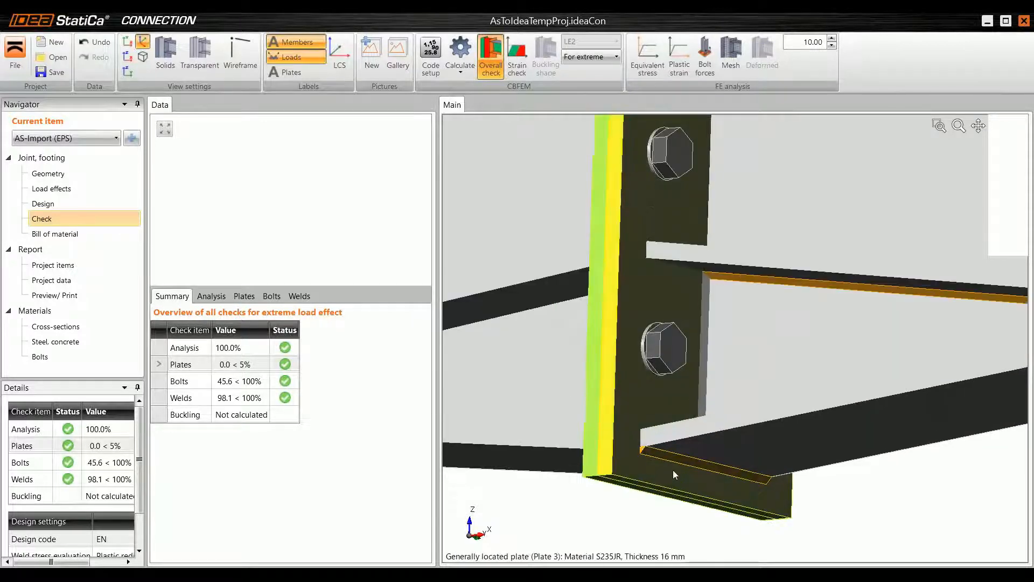
pyautogui.scroll(3, 675, 469)
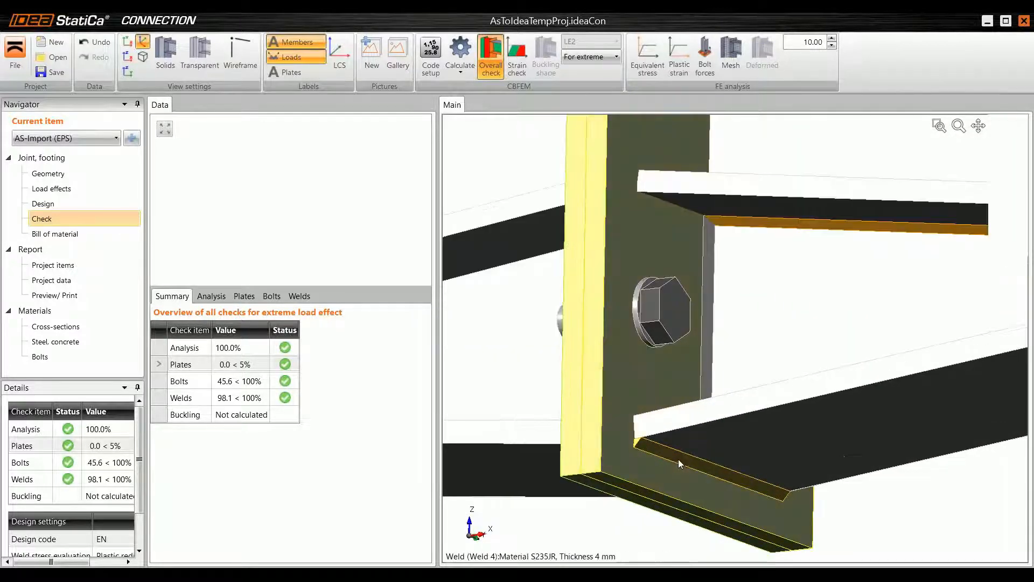
pyautogui.moveTo(677, 457); pyautogui.dragTo(657, 493, button='right')
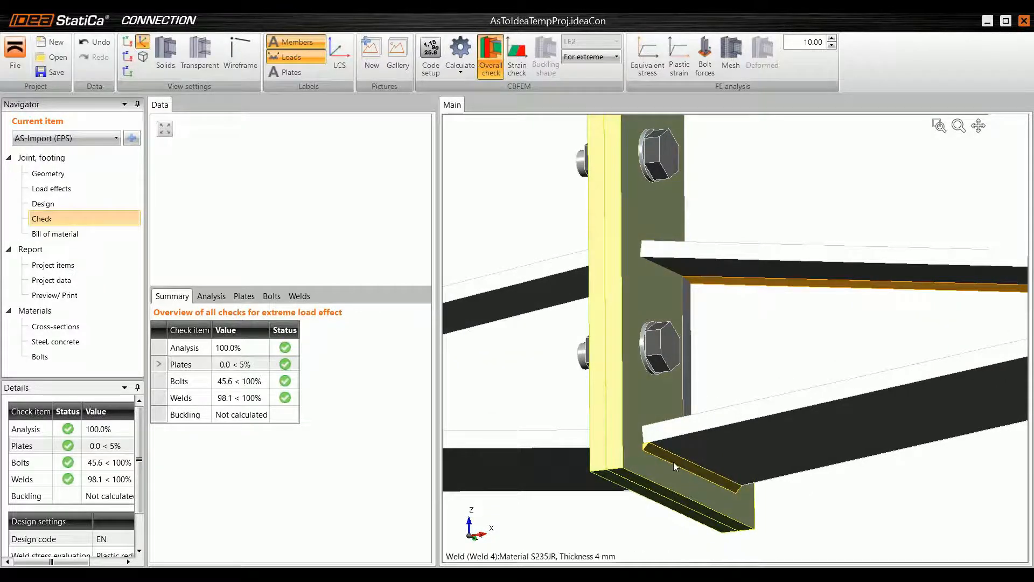
pyautogui.scroll(-6, 673, 461)
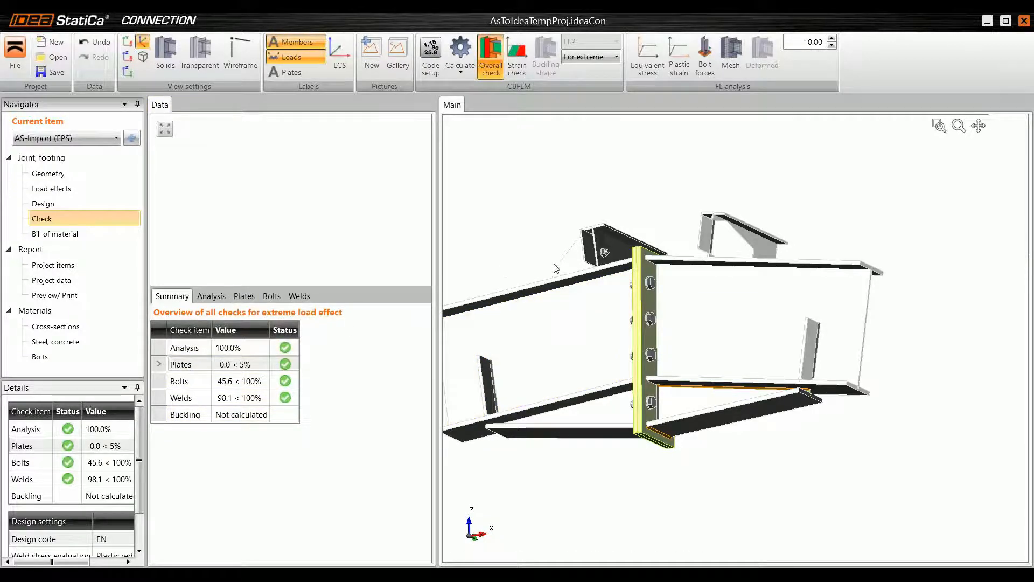
pyautogui.scroll(-3, 555, 265)
pyautogui.keyDown('ctrl'); pyautogui.moveTo(623, 313); pyautogui.dragTo(593, 343, button='middle'); pyautogui.keyUp('ctrl')
pyautogui.moveTo(601, 295); pyautogui.dragTo(616, 311, button='middle')
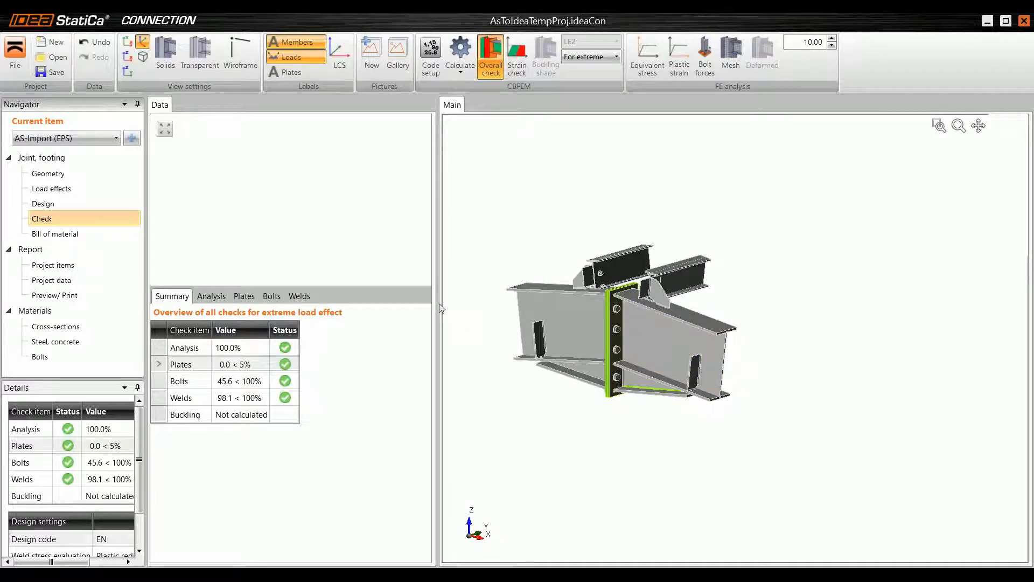
# Step: Display the strain check and inspect the end plate around the upper bolts, and switch the results to equivalent stress
pyautogui.click(517, 57)
pyautogui.scroll(6, 614, 323)
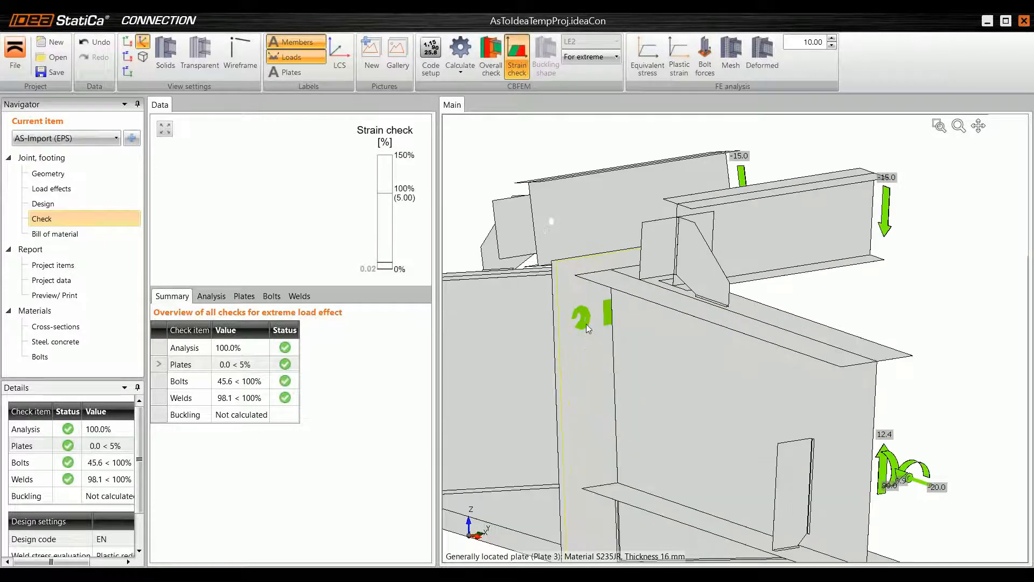
pyautogui.scroll(-4, 586, 324)
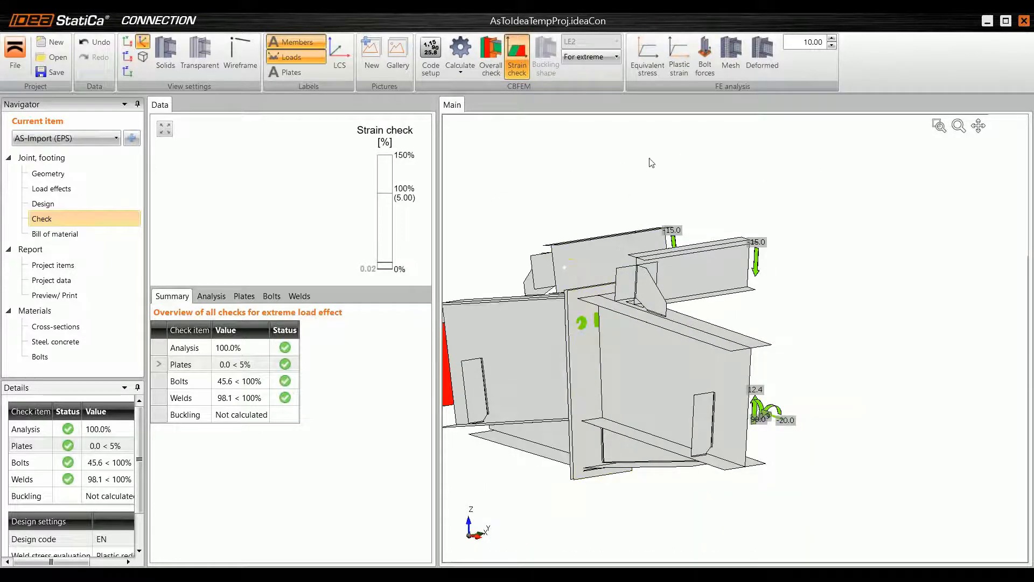
pyautogui.click(651, 70)
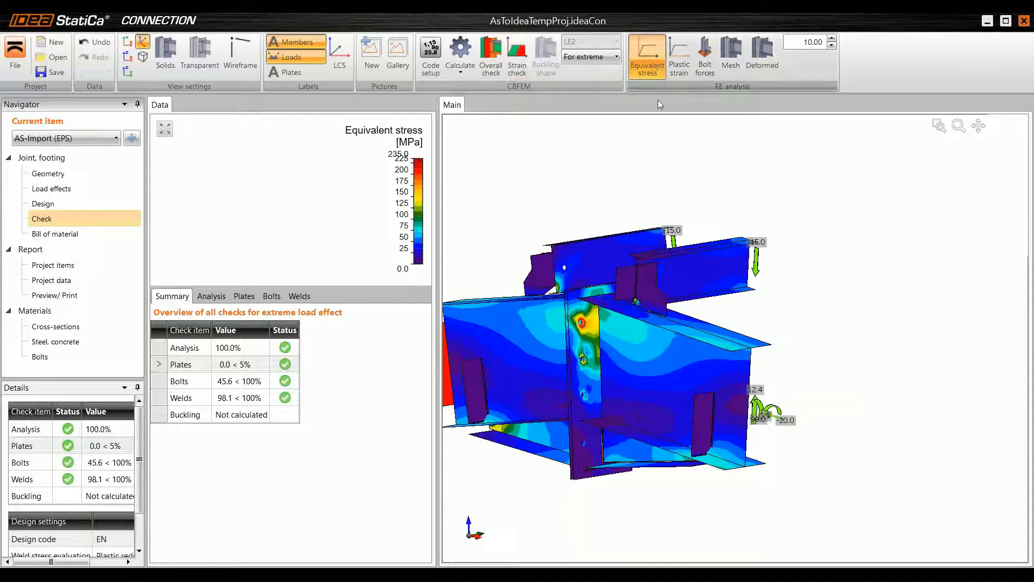
# Step: Show the finite element mesh over the equivalent stress results and inspect the joint from another angle
pyautogui.scroll(-3, 632, 180)
pyautogui.moveTo(546, 273)
pyautogui.keyDown('ctrl'); pyautogui.mouseDown(button='middle')
pyautogui.moveTo(633, 255)
pyautogui.moveTo(576, 274)
pyautogui.moveTo(681, 296)
pyautogui.moveTo(653, 307)
pyautogui.moveTo(671, 305)
pyautogui.moveTo(549, 280)
pyautogui.mouseUp(button='middle'); pyautogui.keyUp('ctrl')
pyautogui.click(736, 49)
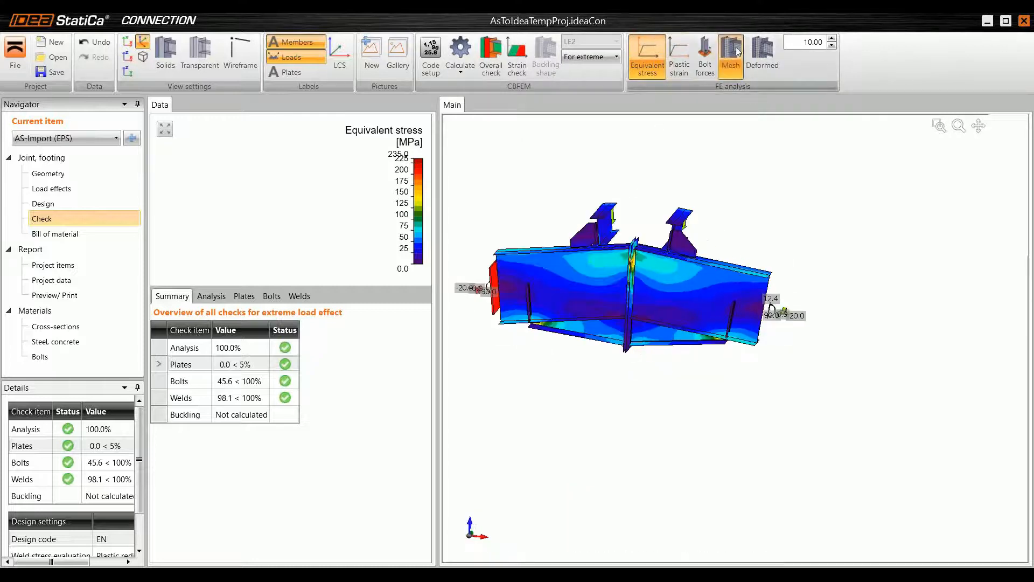
pyautogui.keyDown('ctrl'); pyautogui.moveTo(693, 321); pyautogui.dragTo(736, 327, button='middle'); pyautogui.keyUp('ctrl')
pyautogui.scroll(4, 703, 296)
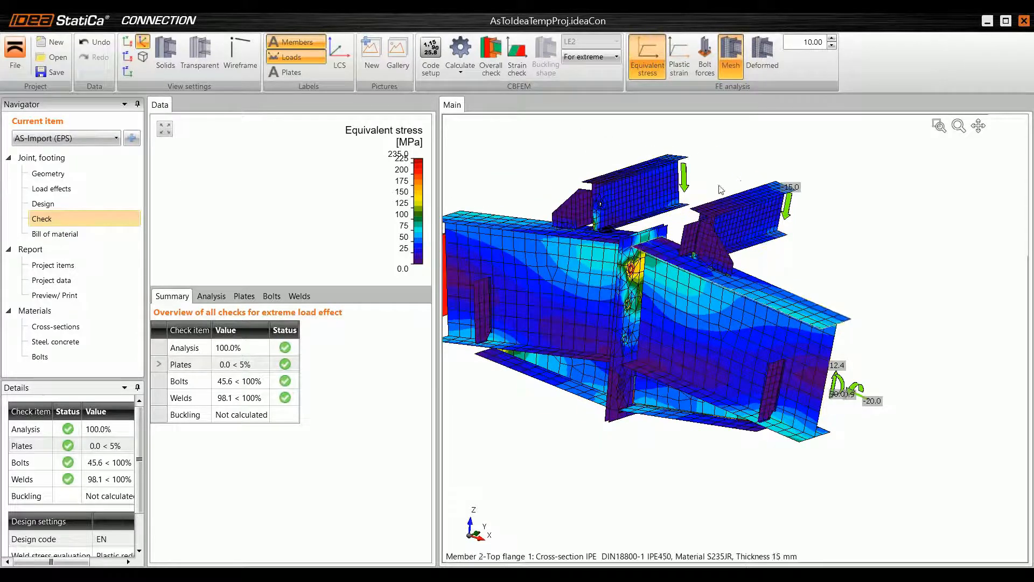
# Step: Switch the results to plastic strain, inspect the end plate around the upper bolt hole up close, and return to the whole joint
pyautogui.click(680, 60)
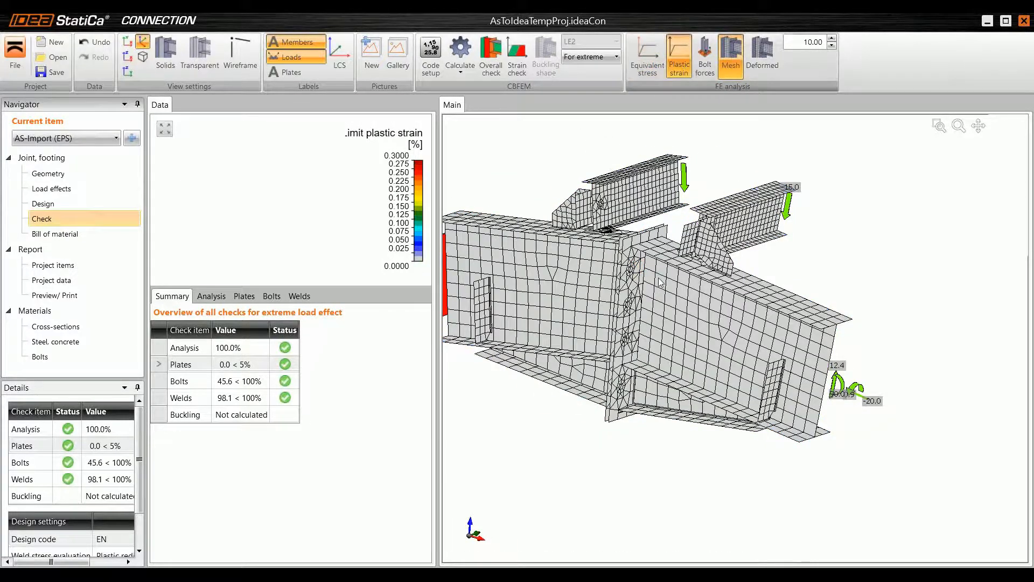
pyautogui.keyDown('ctrl'); pyautogui.moveTo(661, 282); pyautogui.dragTo(727, 318, button='middle'); pyautogui.keyUp('ctrl')
pyautogui.moveTo(590, 301); pyautogui.dragTo(673, 310, button='middle')
pyautogui.keyDown('ctrl'); pyautogui.moveTo(673, 309); pyautogui.dragTo(706, 319, button='middle'); pyautogui.keyUp('ctrl')
pyautogui.scroll(4, 687, 326)
pyautogui.scroll(6, 686, 323)
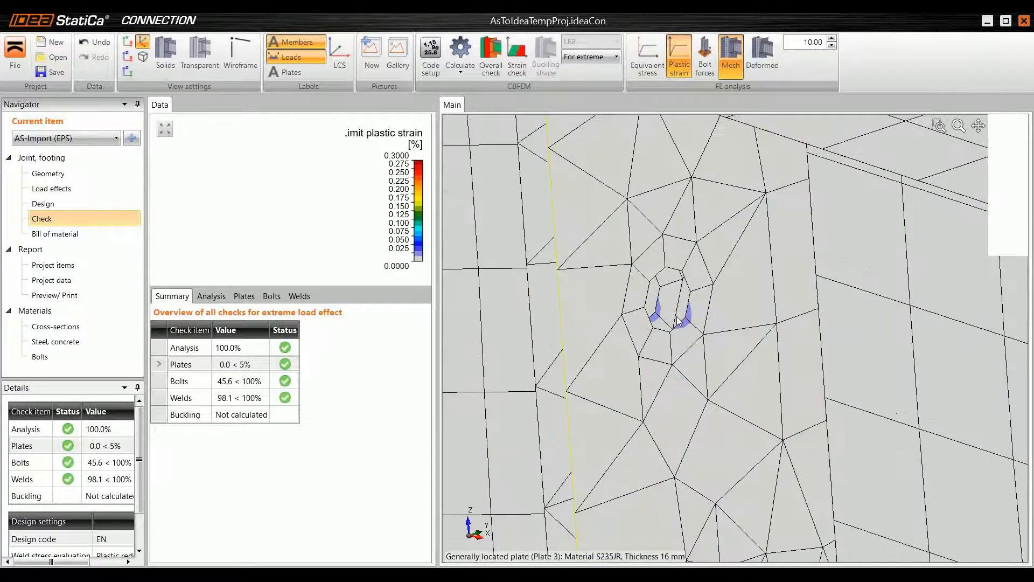
pyautogui.scroll(-2, 695, 315)
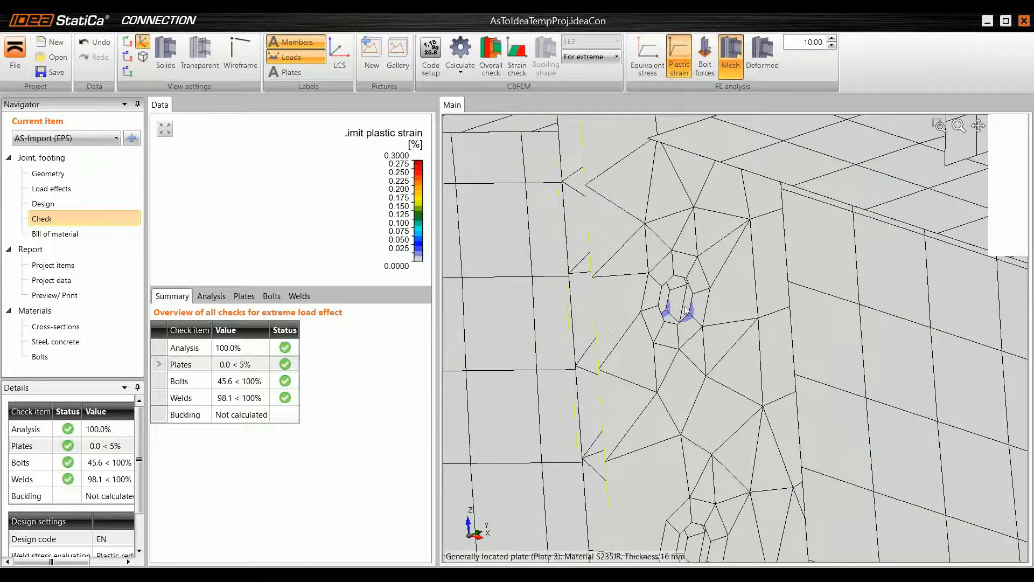
pyautogui.scroll(-5, 686, 311)
pyautogui.scroll(-3, 676, 305)
pyautogui.scroll(-2, 678, 308)
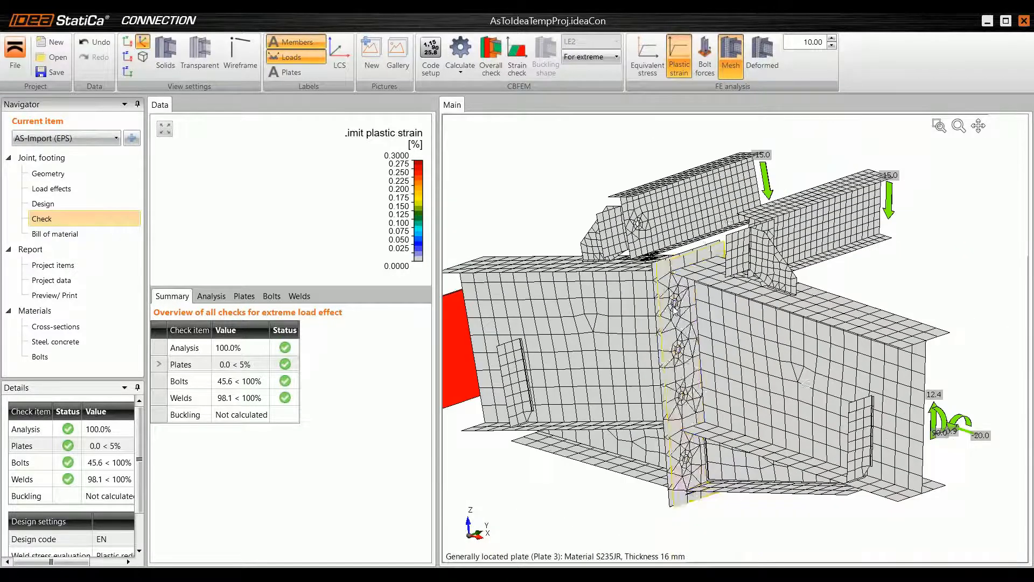
# Step: Display the bolt forces and open the check of the end plate's upper bolt B4 from the model
pyautogui.click(707, 62)
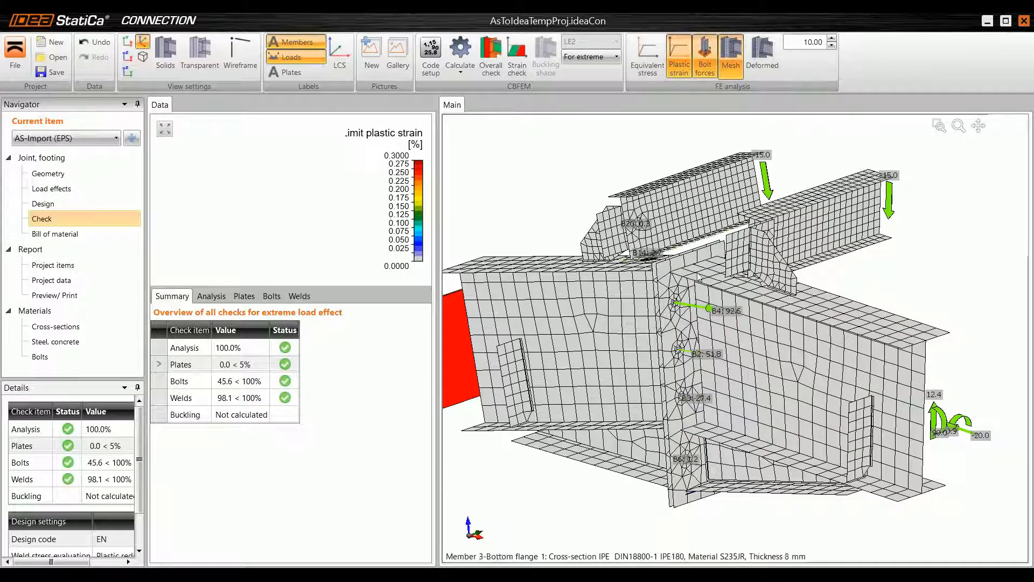
pyautogui.moveTo(711, 266); pyautogui.dragTo(720, 252, button='right')
pyautogui.scroll(3, 695, 301)
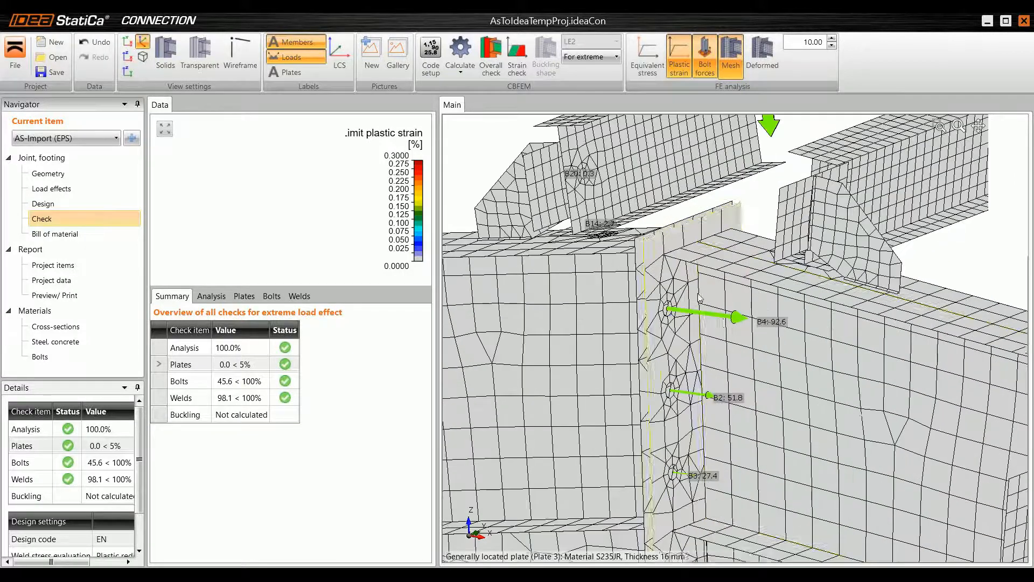
pyautogui.click(737, 318)
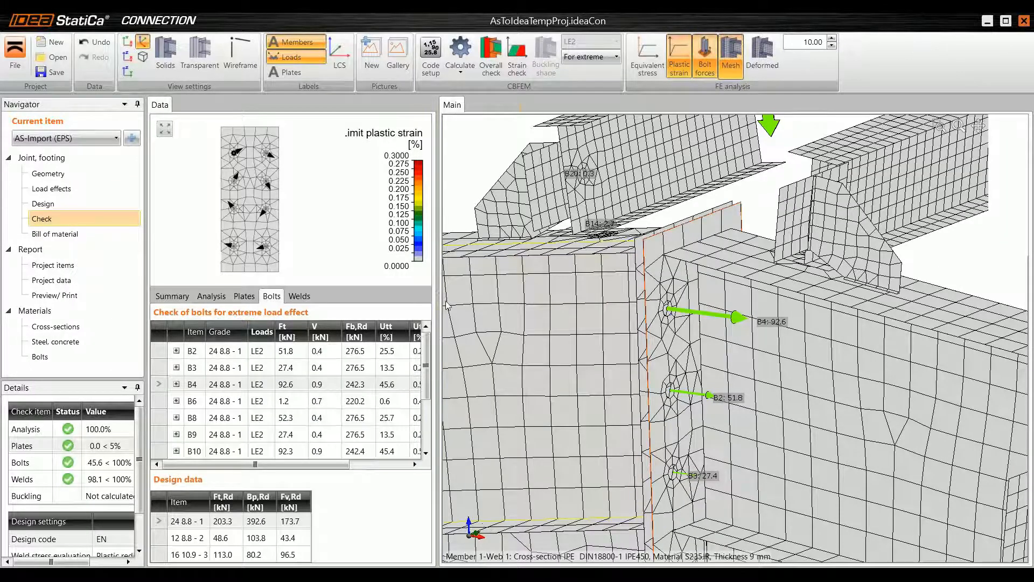
# Step: Widen the results table, look through the plate and analysis checks, and return to bolt B4 in the bolt checks
pyautogui.moveTo(441, 297); pyautogui.dragTo(519, 298)
pyautogui.click(237, 296)
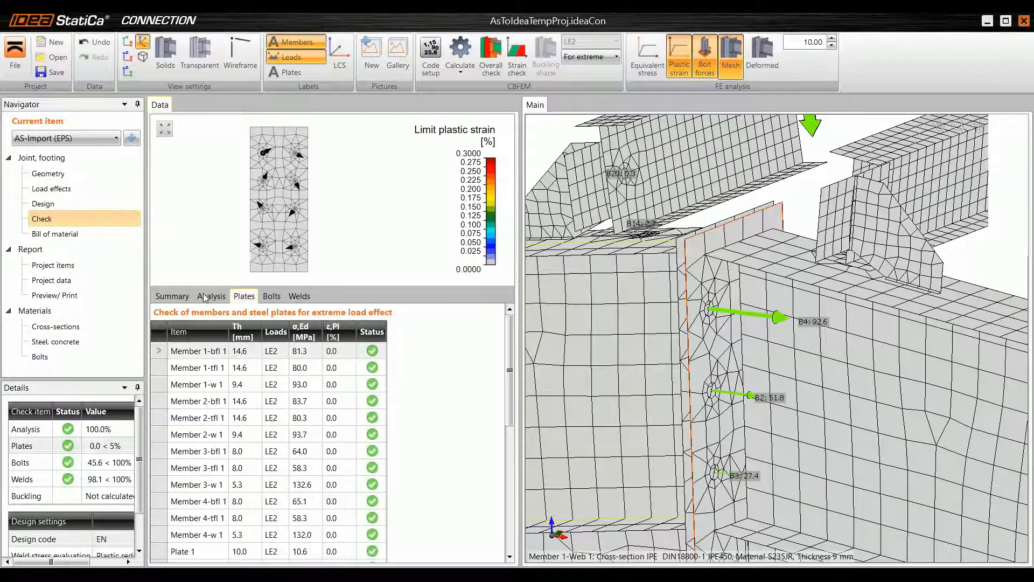
pyautogui.click(216, 300)
pyautogui.click(276, 300)
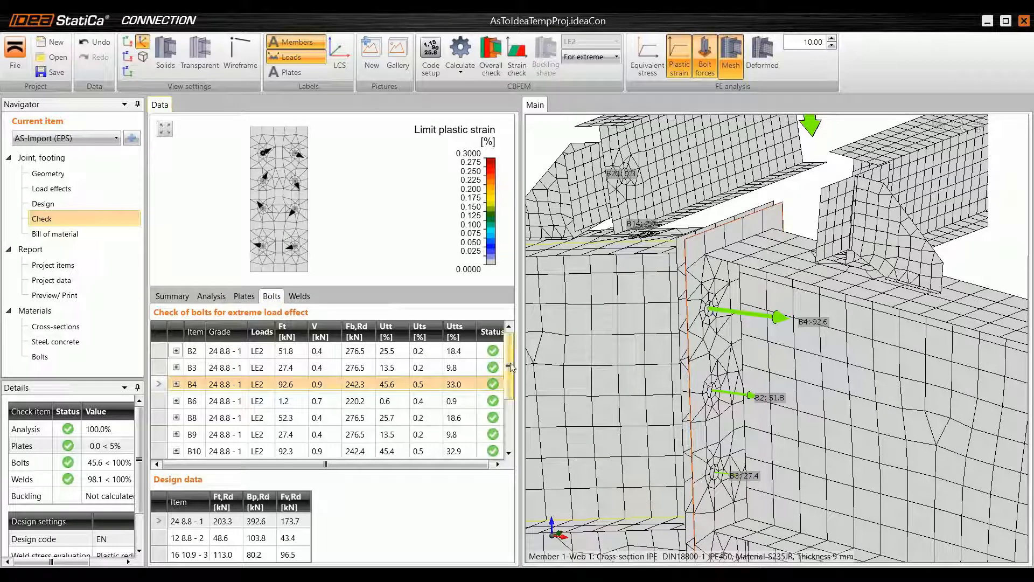
pyautogui.moveTo(520, 303); pyautogui.dragTo(553, 313)
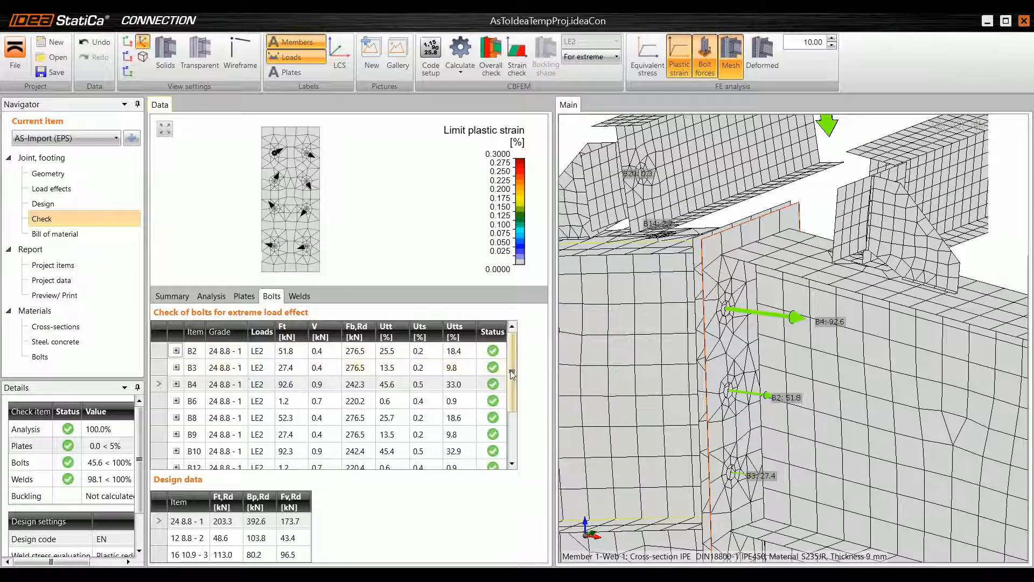
pyautogui.scroll(-1, 517, 382)
pyautogui.click(159, 373)
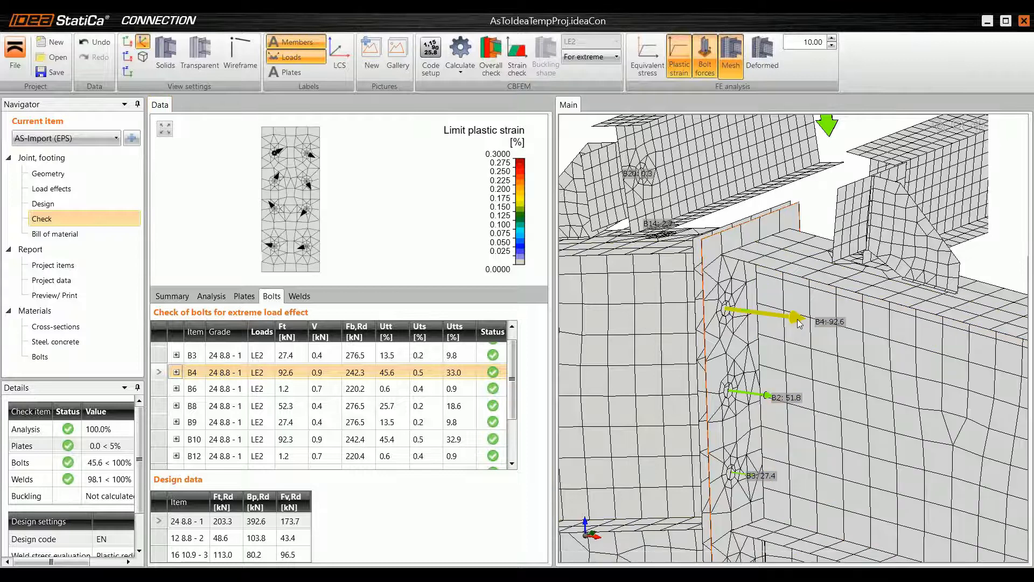
# Step: Expand bolt B4's detailed check, read through its utilisation and resistance formulas, and display the weld checks
pyautogui.click(177, 372)
pyautogui.click(275, 401)
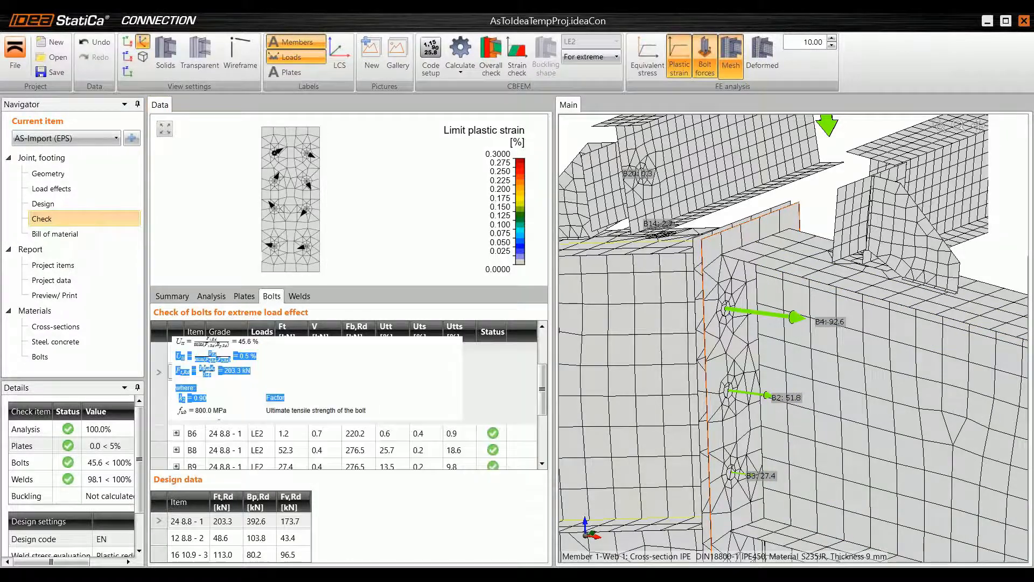
pyautogui.click(278, 388)
pyautogui.scroll(-4, 320, 385)
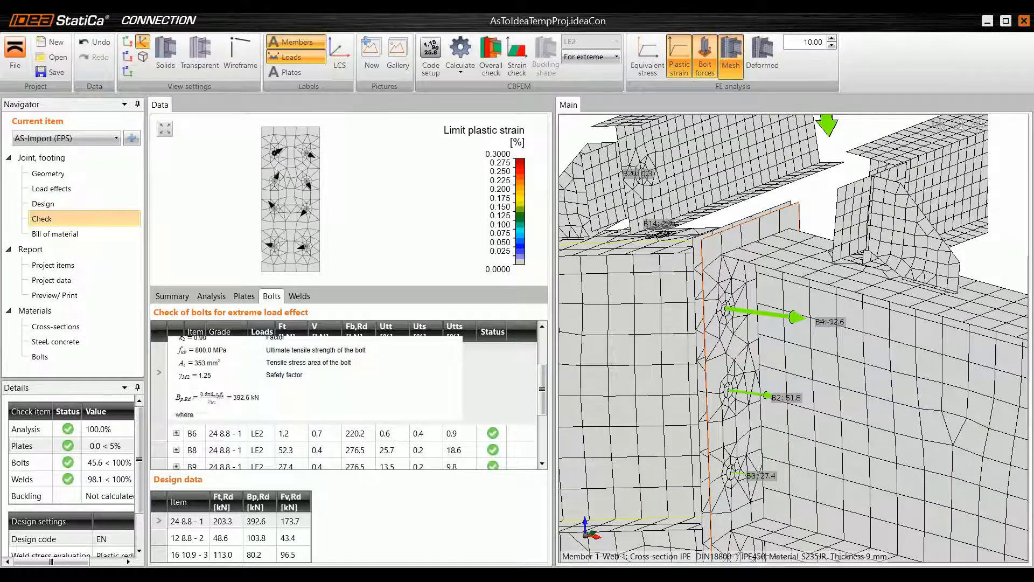
pyautogui.scroll(2, 326, 380)
pyautogui.scroll(2, 509, 373)
pyautogui.moveTo(542, 373); pyautogui.dragTo(543, 357)
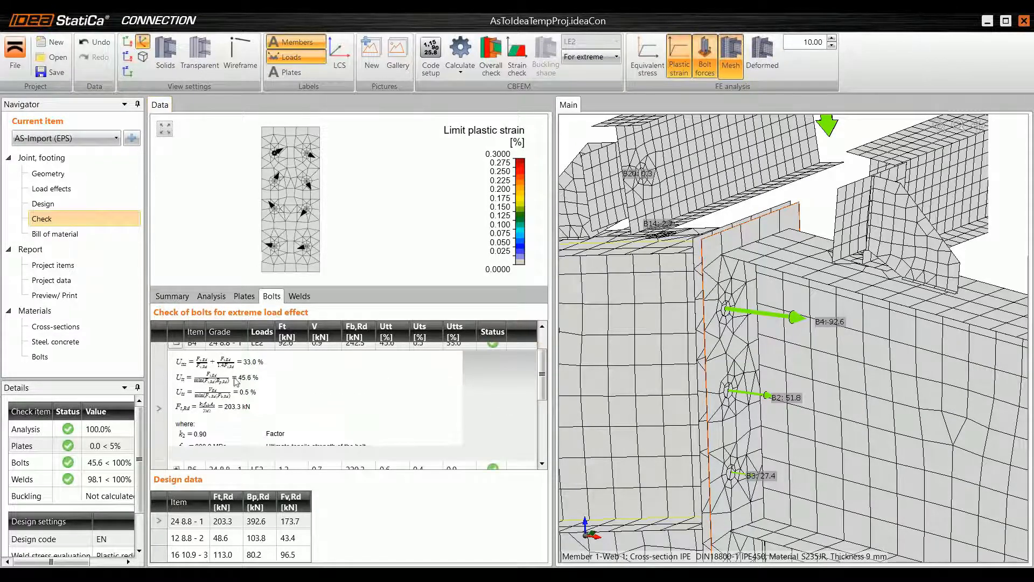
pyautogui.scroll(-1, 242, 379)
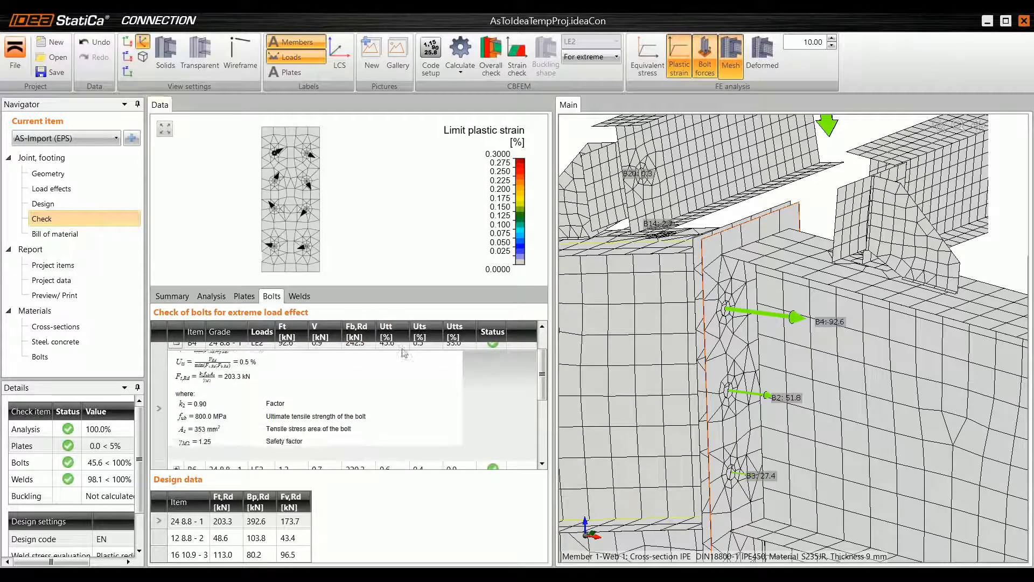
pyautogui.scroll(-4, 222, 395)
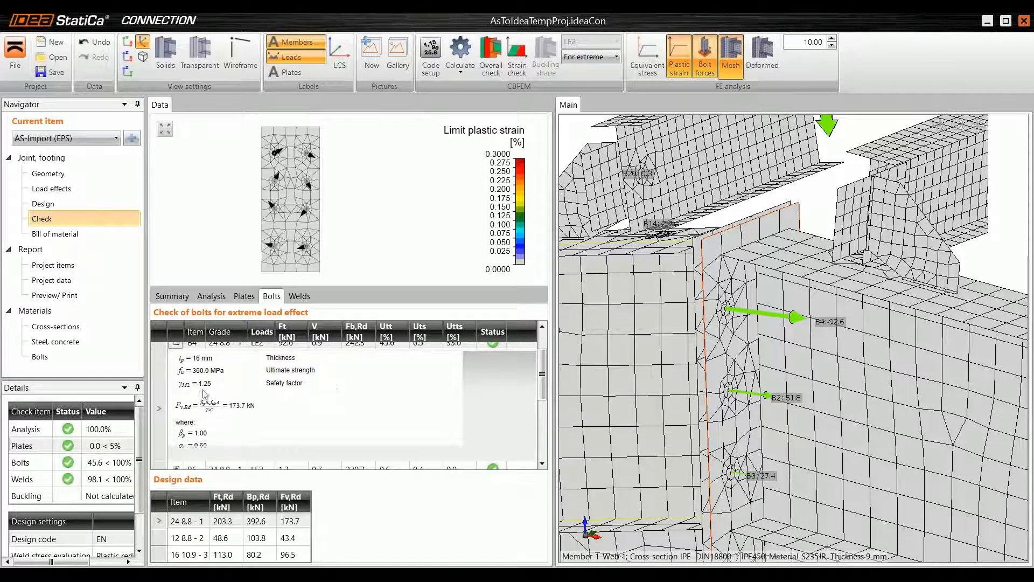
pyautogui.scroll(-4, 209, 395)
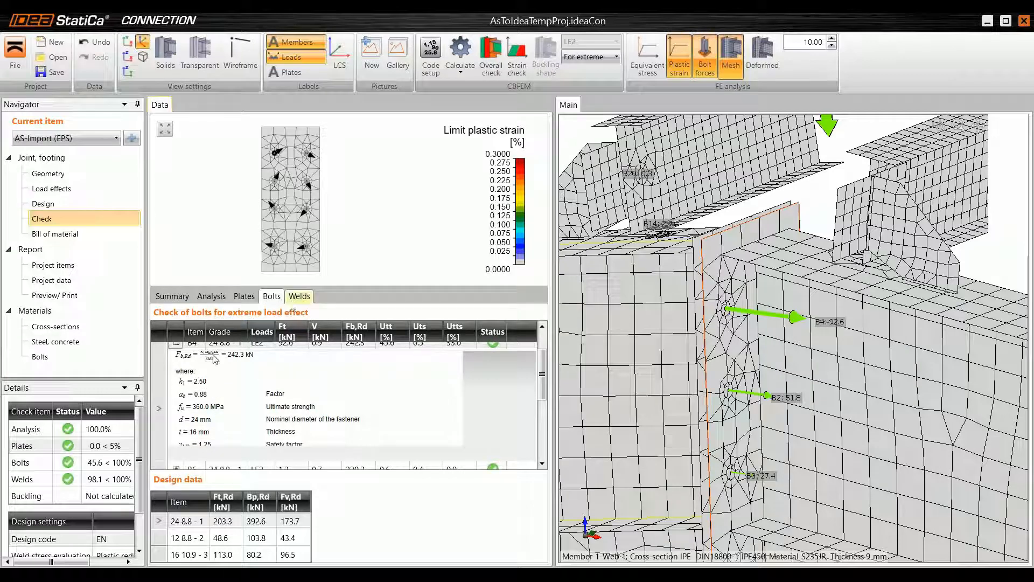
pyautogui.click(299, 295)
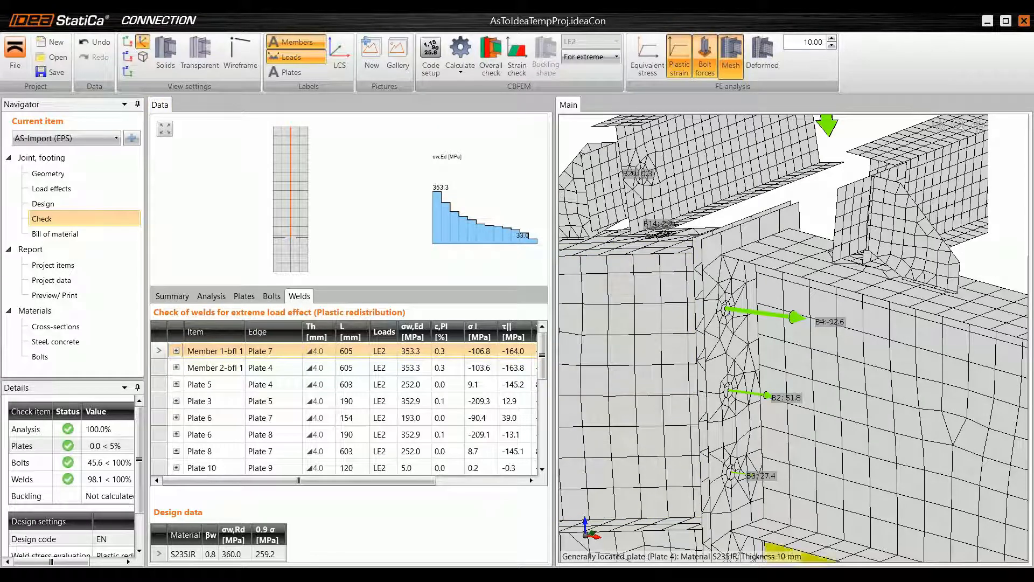
# Step: Switch to the Revit model and select the Middle 04 connection at the front corner column together with its connected members and line loads
pyautogui.hotkey('alt', 'Tab')
pyautogui.scroll(-1, 585, 331)
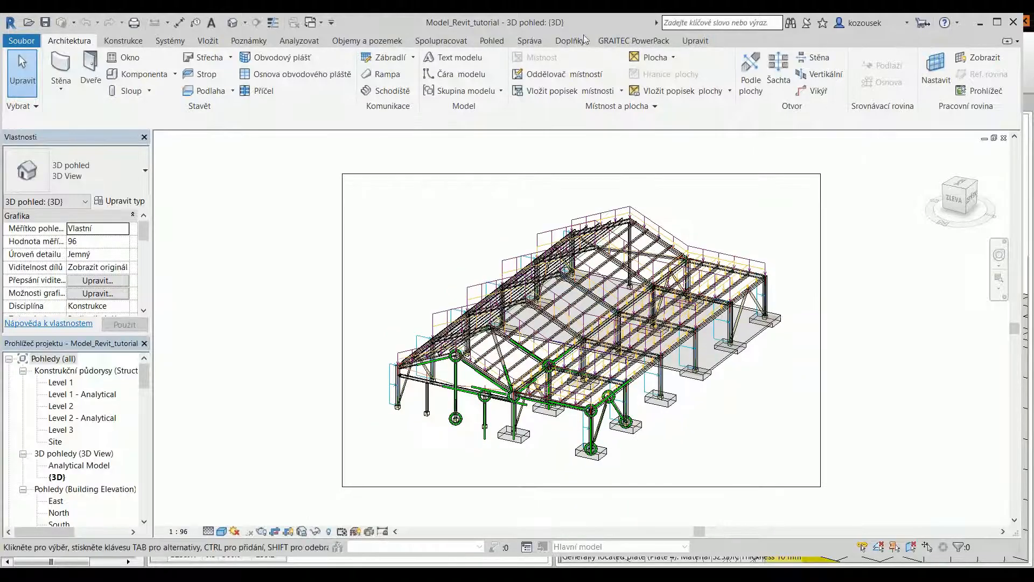
pyautogui.click(569, 40)
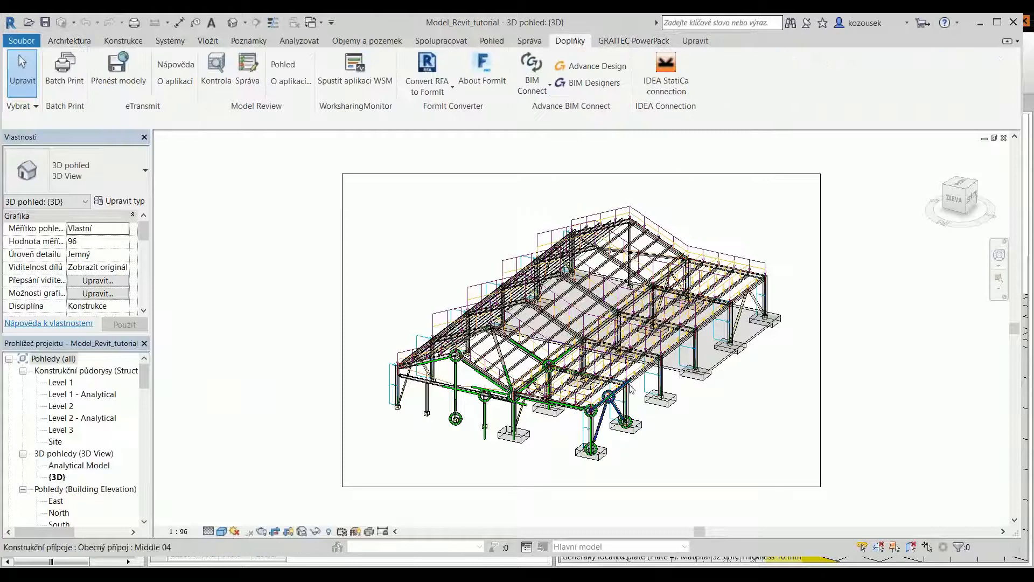
pyautogui.scroll(1, 628, 379)
pyautogui.scroll(4, 580, 418)
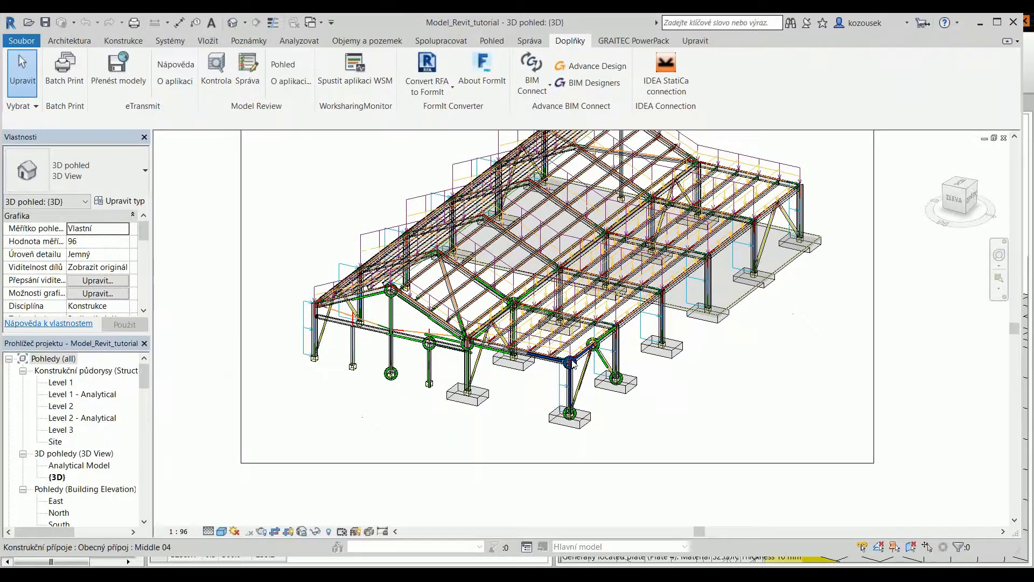
pyautogui.scroll(3, 578, 367)
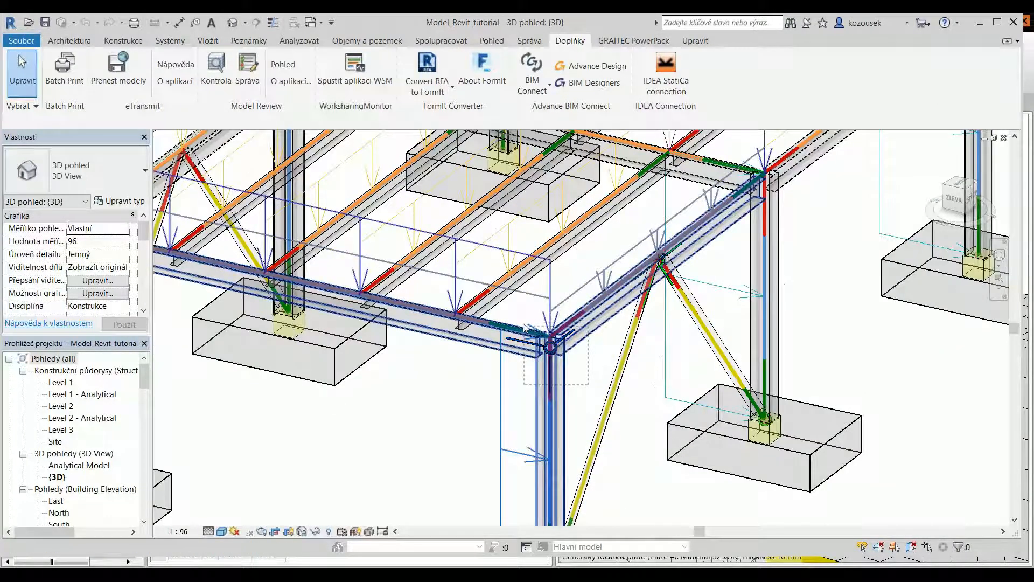
pyautogui.press('Tab')
pyautogui.click(523, 326)
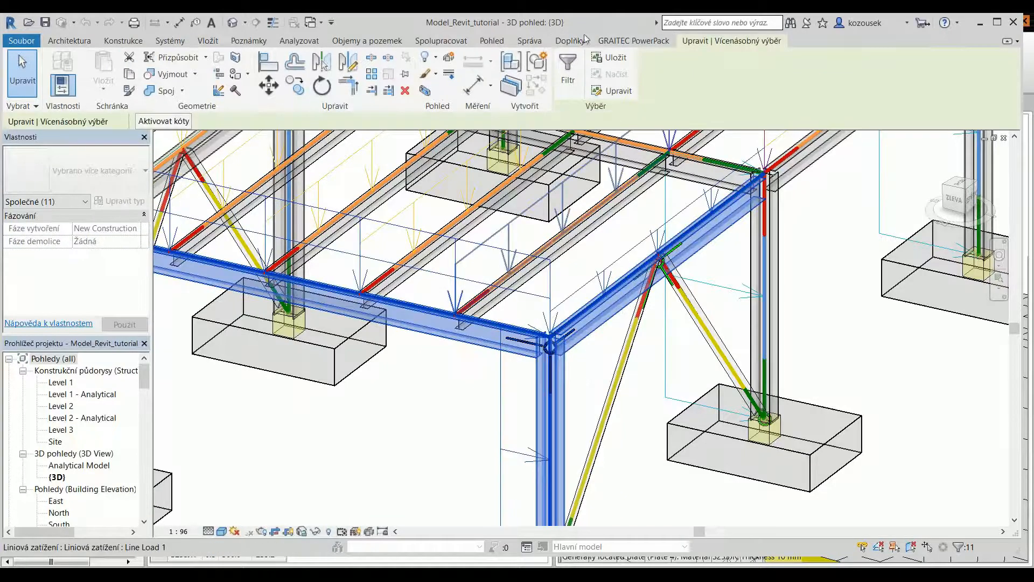
# Step: Export the selected joint to IDEA StatiCa Connection with code EN, saving the project on the Desktop as Model_Revit_tutorial[NodeMiddle 04]
pyautogui.click(585, 39)
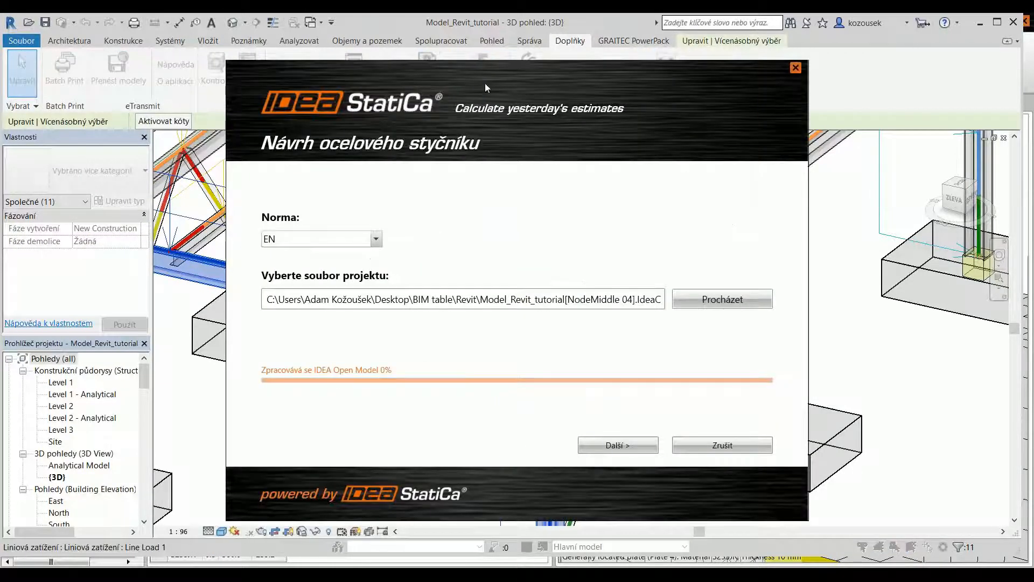
pyautogui.moveTo(484, 83); pyautogui.dragTo(513, 76)
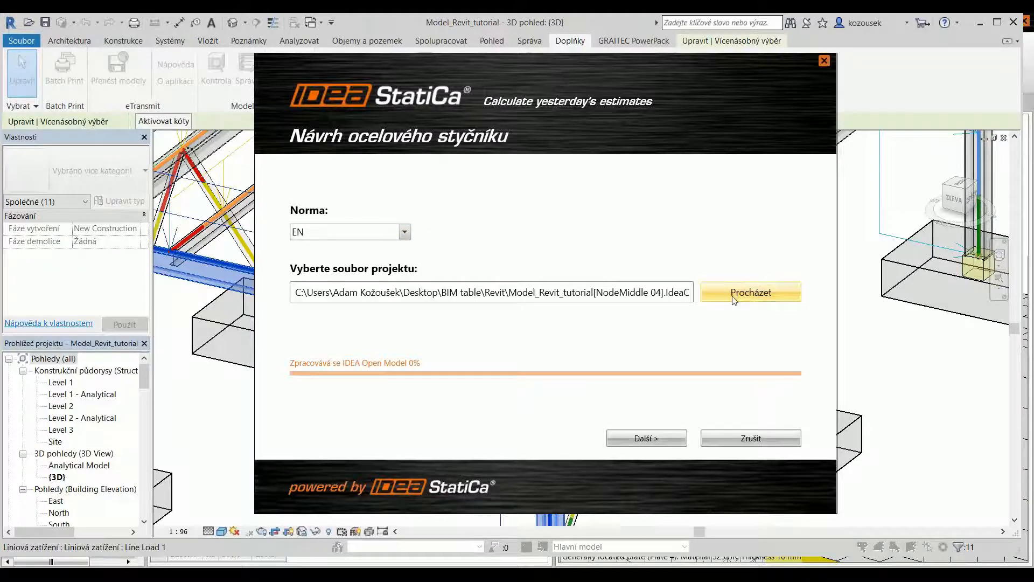
pyautogui.click(707, 297)
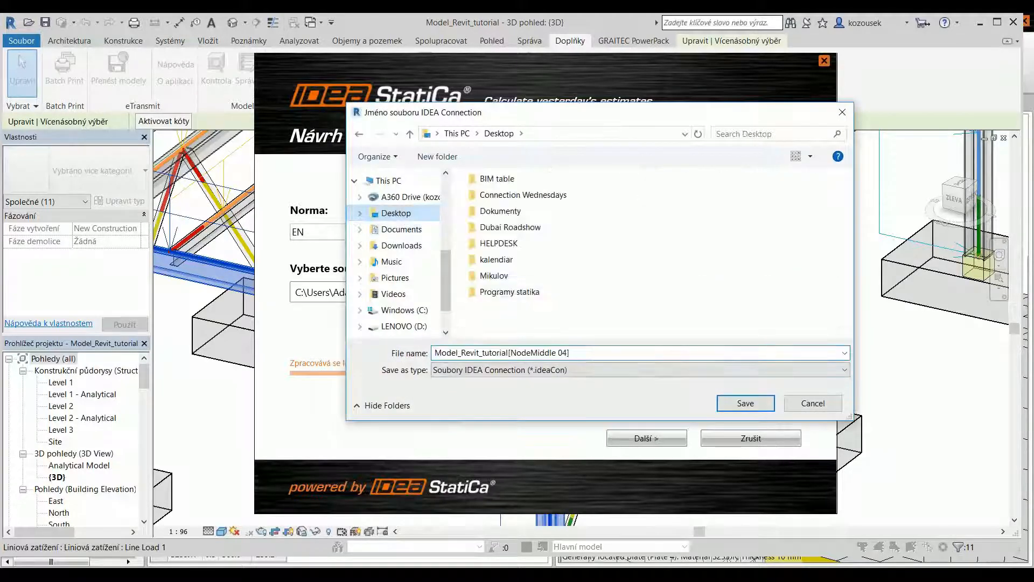
pyautogui.click(745, 402)
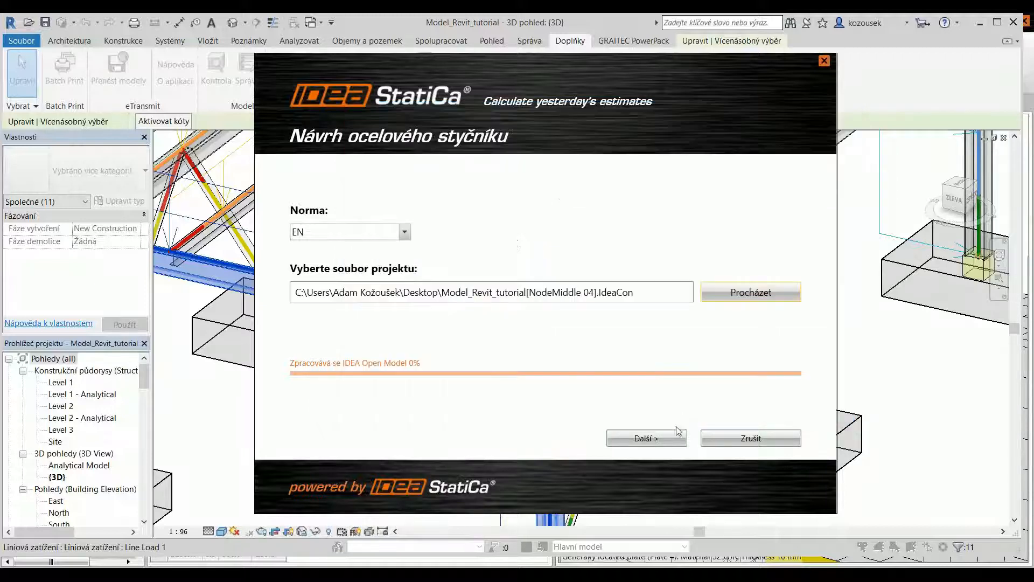
pyautogui.click(666, 434)
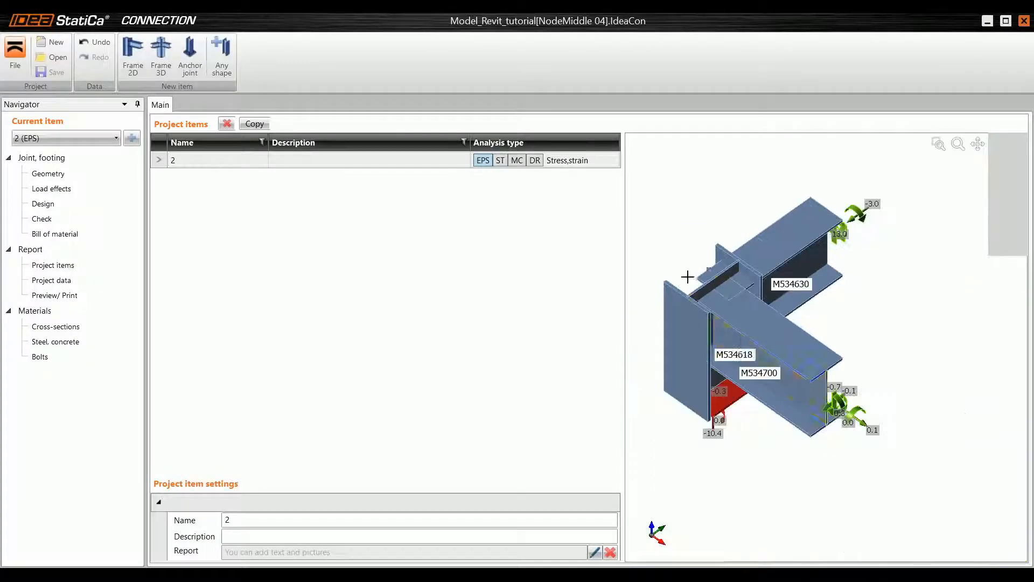
# Step: Rotate the imported joint, open its geometry, and review the properties of members M534618, M534630 and M534700 one by one
pyautogui.moveTo(792, 368); pyautogui.dragTo(750, 369, button='middle')
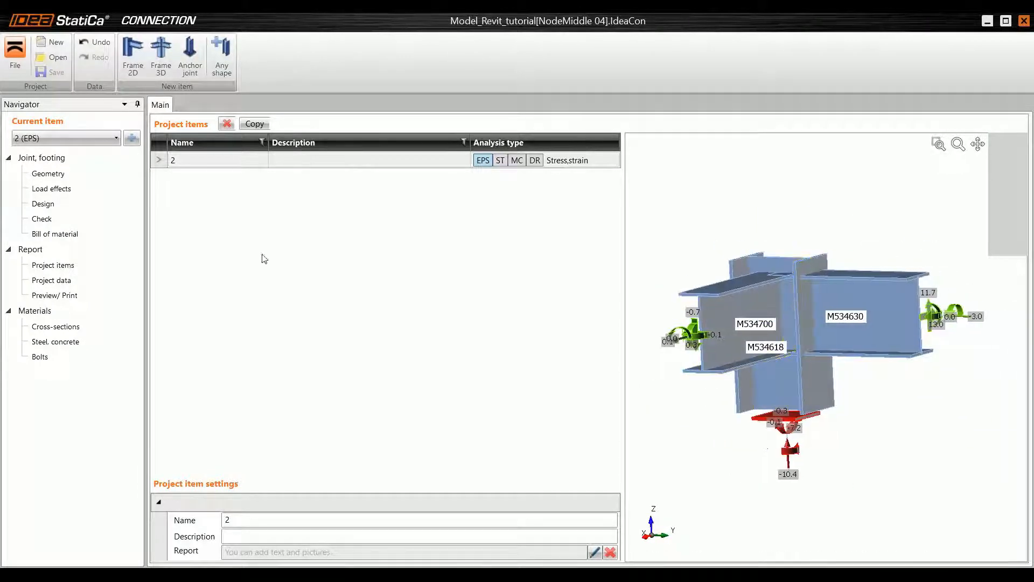
pyautogui.click(56, 175)
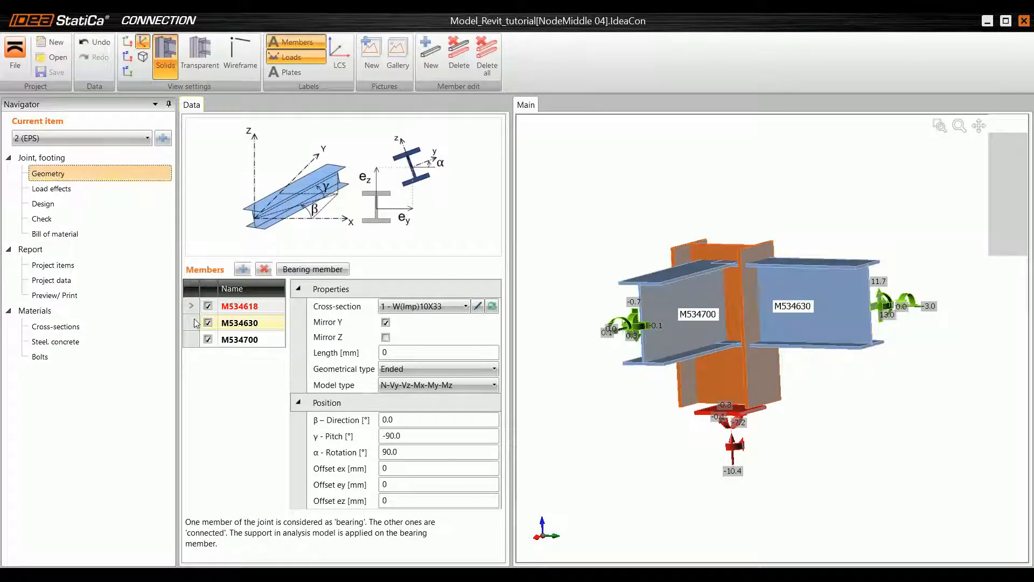
pyautogui.click(231, 322)
pyautogui.click(195, 340)
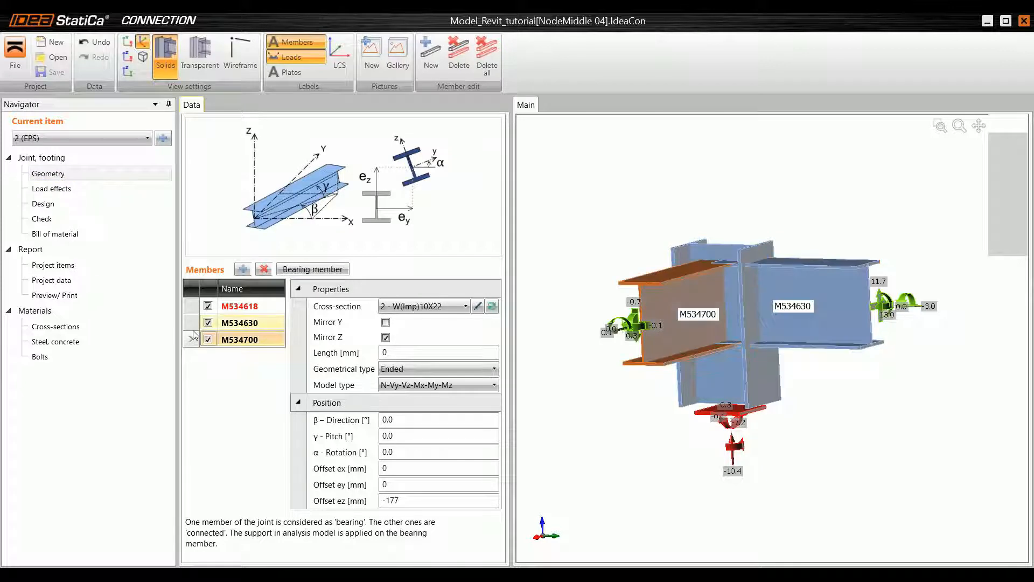
pyautogui.click(194, 324)
pyautogui.click(193, 306)
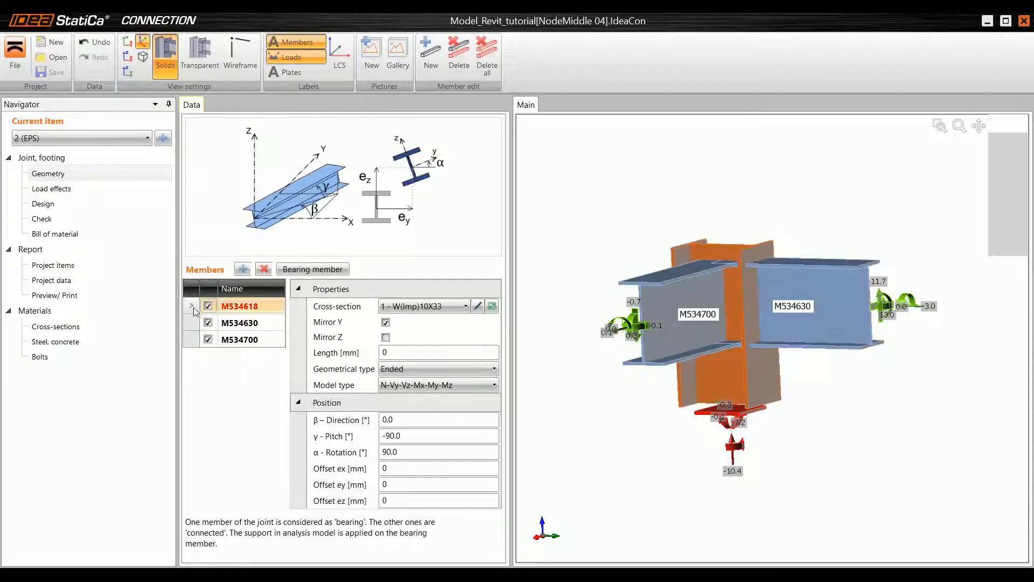
pyautogui.click(194, 322)
pyautogui.click(204, 339)
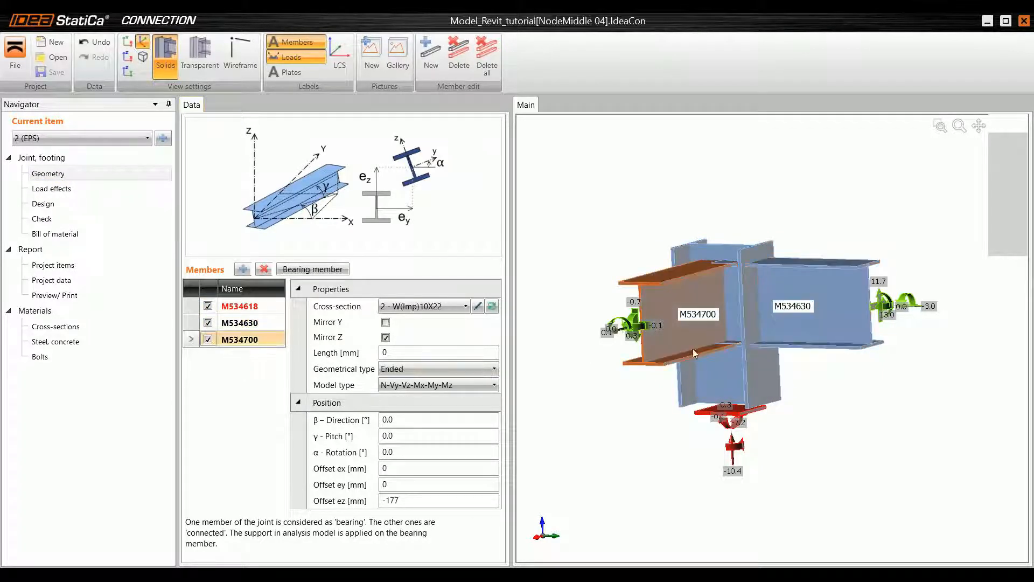
# Step: Open the joint's load effects, enlarge the model view and examine the internal forces drawn on the three members
pyautogui.scroll(3, 740, 350)
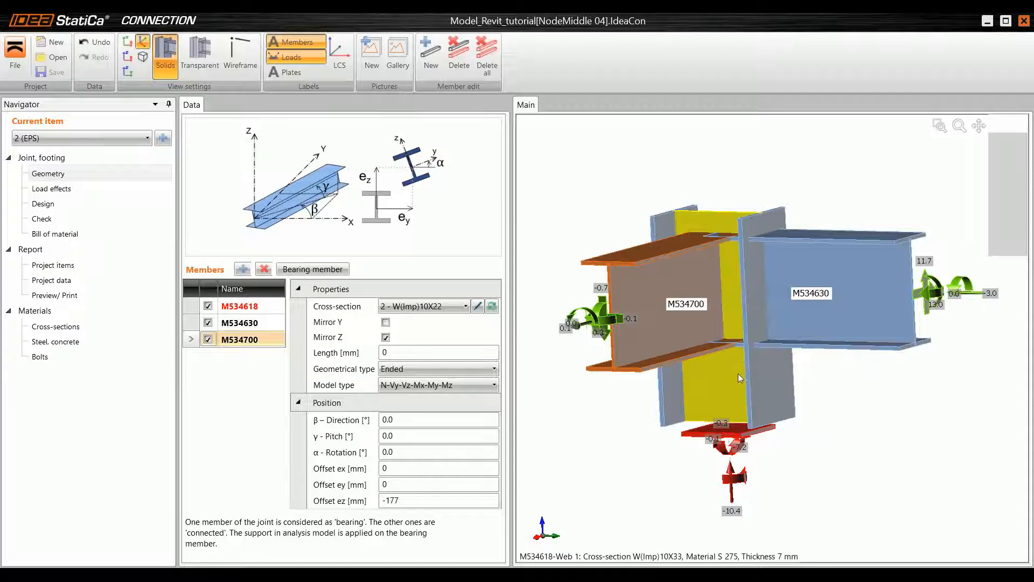
pyautogui.moveTo(738, 373)
pyautogui.mouseDown(button='right')
pyautogui.moveTo(728, 367)
pyautogui.moveTo(735, 376)
pyautogui.mouseUp(button='right')
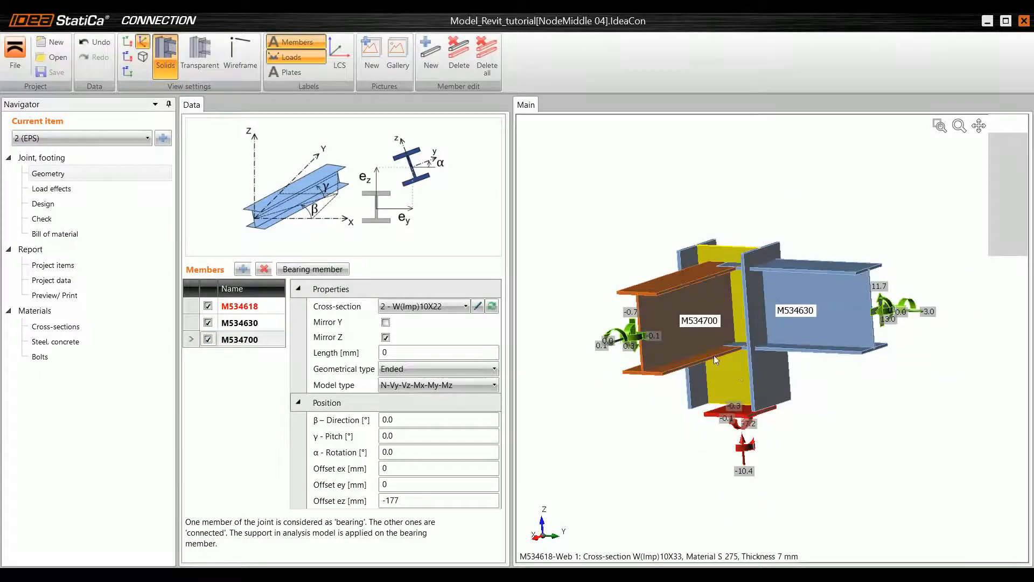
pyautogui.click(97, 193)
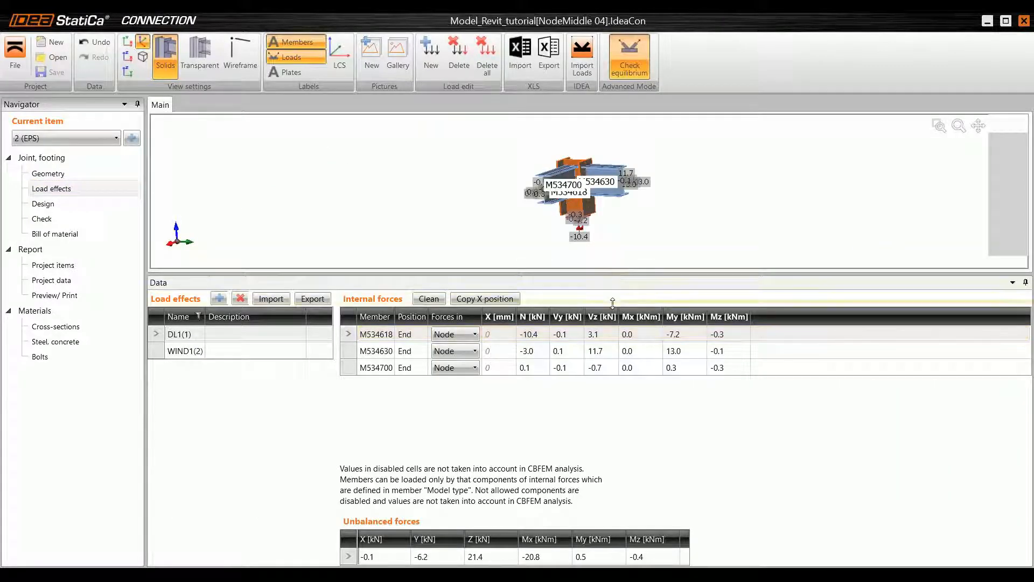
pyautogui.moveTo(615, 381); pyautogui.dragTo(615, 405)
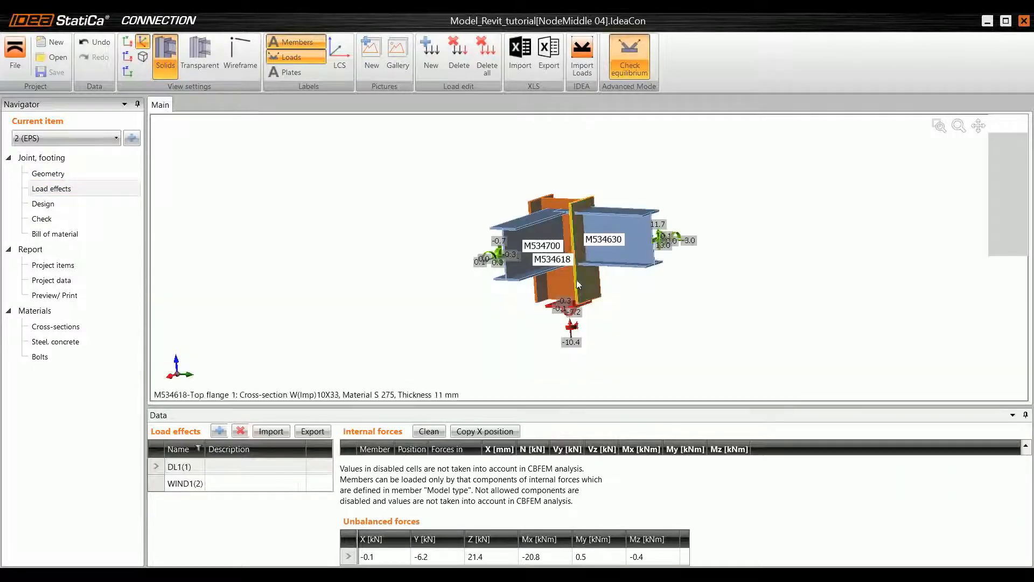
pyautogui.scroll(4, 570, 266)
pyautogui.moveTo(581, 260); pyautogui.dragTo(590, 253, button='middle')
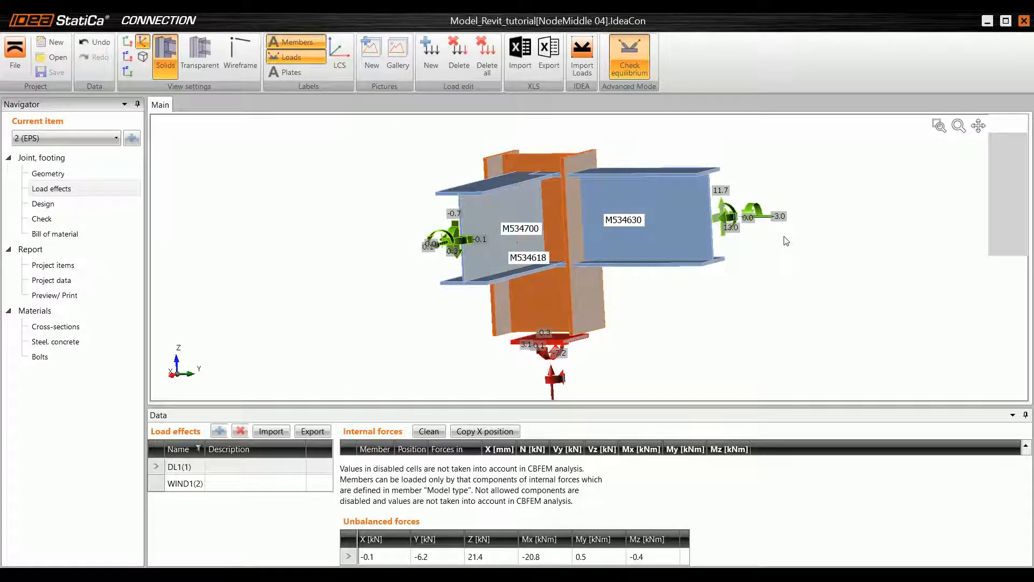
pyautogui.scroll(2, 772, 234)
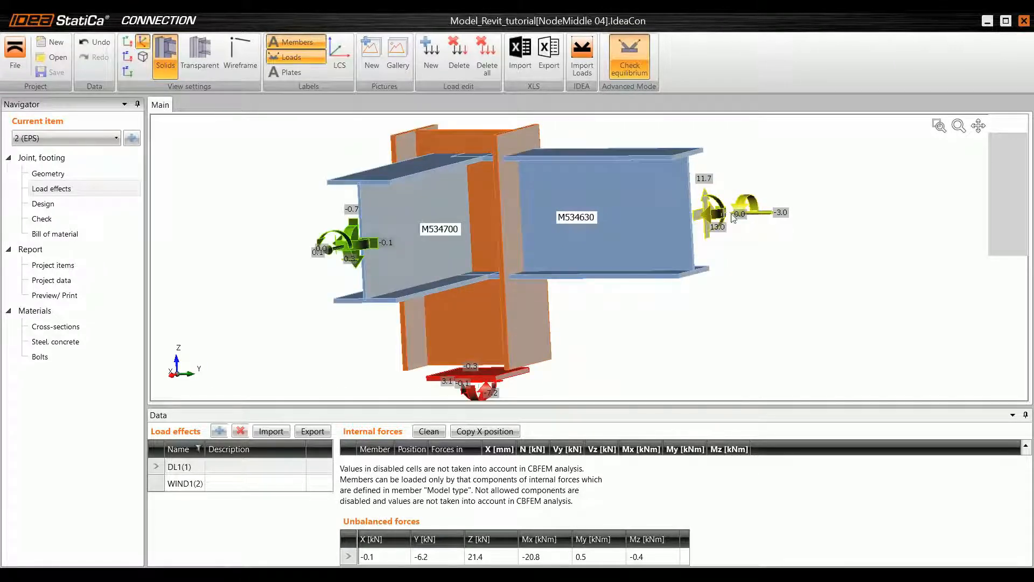
pyautogui.moveTo(496, 289); pyautogui.dragTo(456, 291, button='middle')
pyautogui.scroll(-3, 456, 291)
# Step: Compare the forces on the joint under load effects DL1(1) and WIND1(2), ending on DL1(1) with the internal forces table in view
pyautogui.click(161, 473)
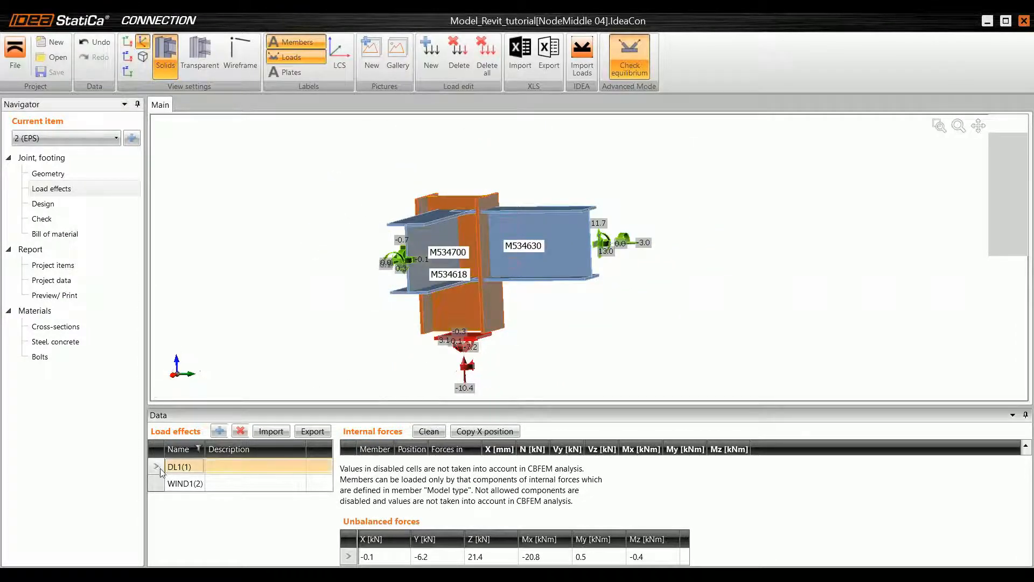
pyautogui.click(159, 480)
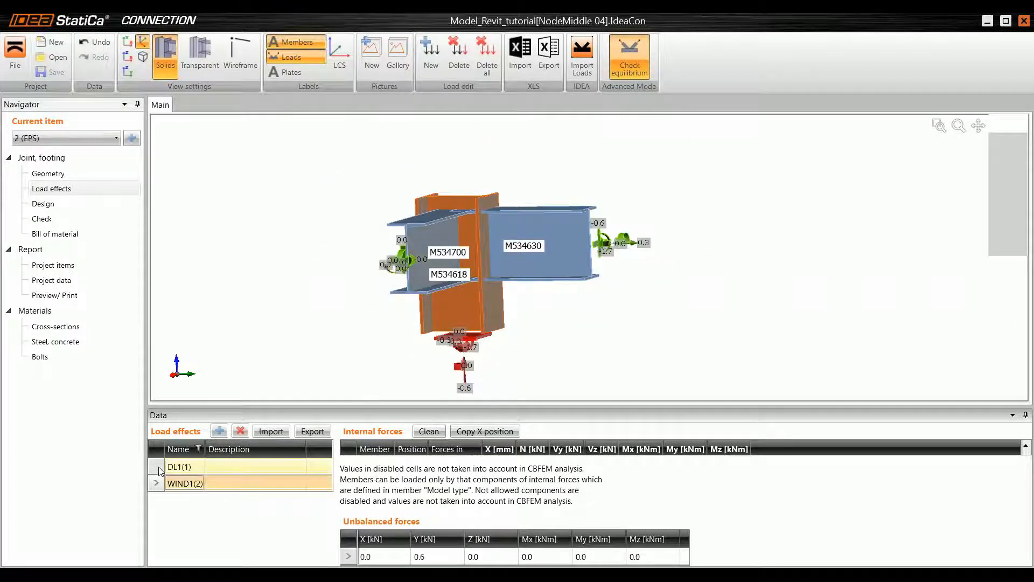
pyautogui.click(160, 470)
pyautogui.click(156, 481)
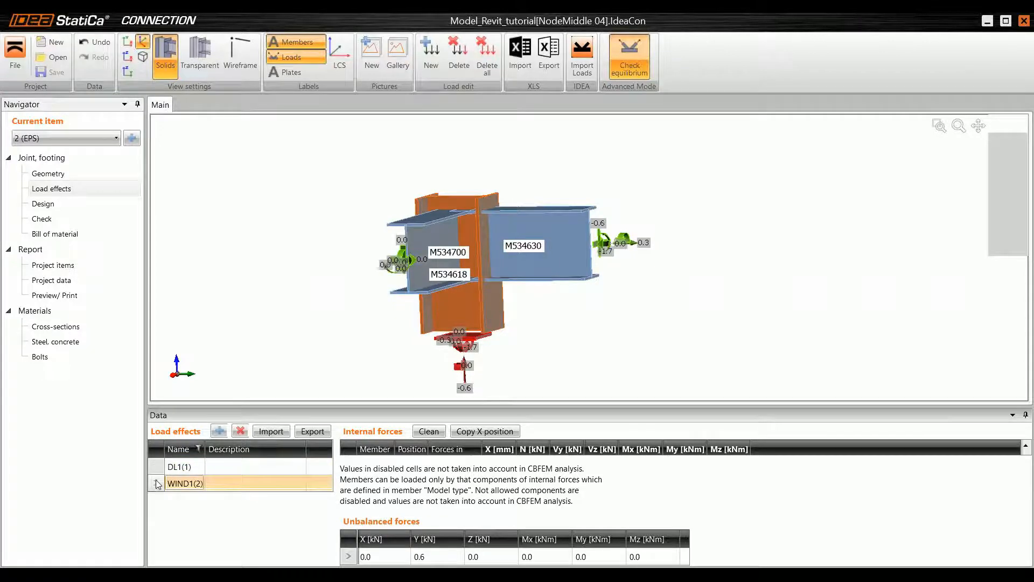
pyautogui.click(158, 468)
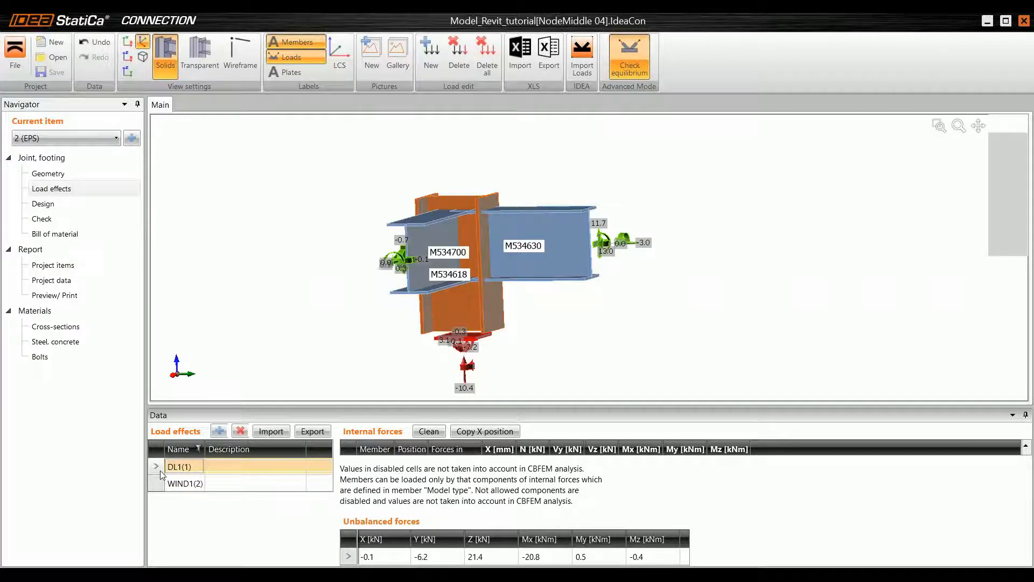
pyautogui.moveTo(330, 399); pyautogui.dragTo(330, 385)
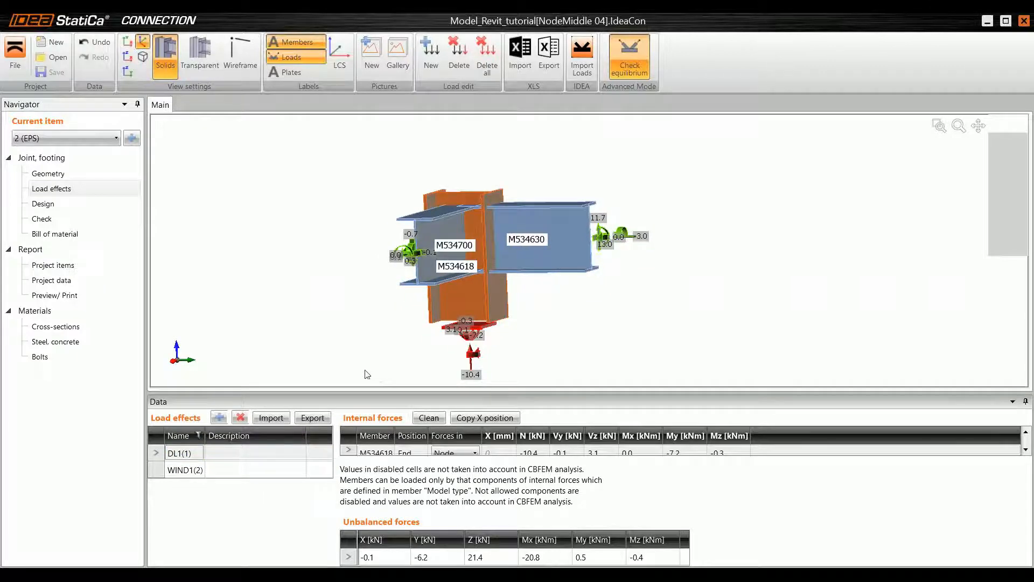
pyautogui.moveTo(408, 296)
pyautogui.mouseDown(button='right')
pyautogui.moveTo(448, 295)
pyautogui.moveTo(427, 290)
pyautogui.mouseUp(button='right')
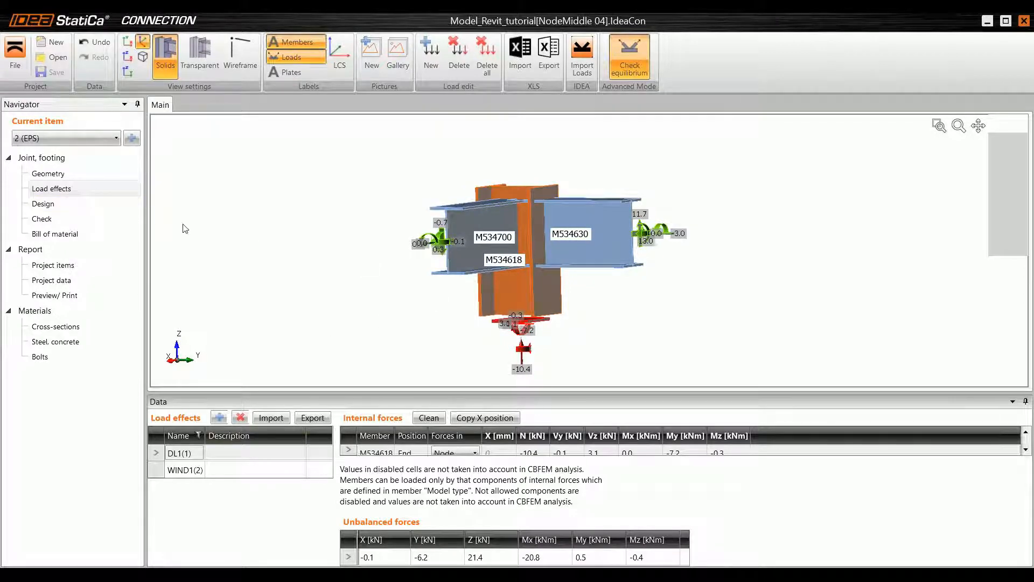
# Step: Open the joint's design and add an end plate manufacturing operation with M16 8.8 bolts
pyautogui.click(43, 203)
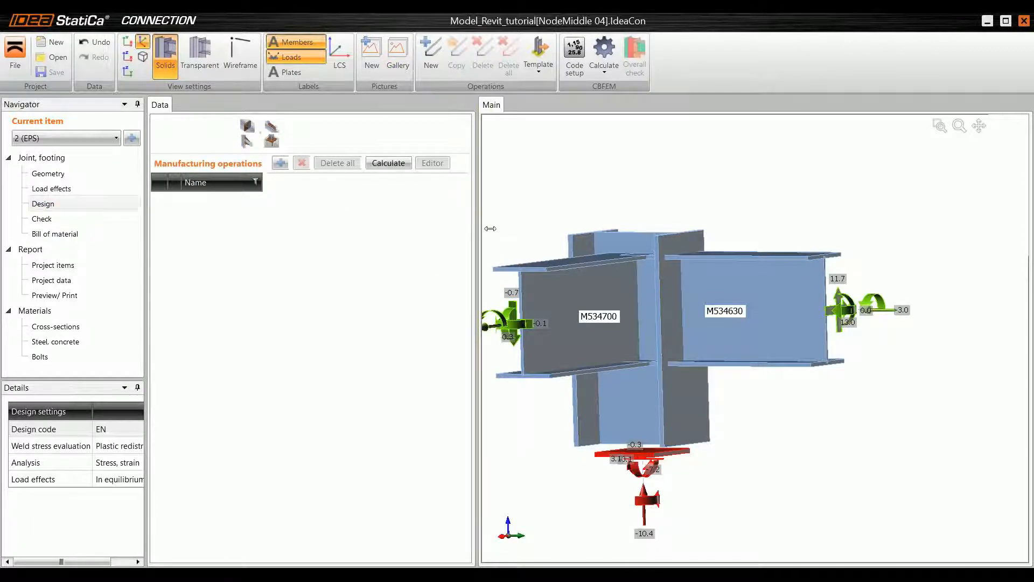
pyautogui.moveTo(474, 229); pyautogui.dragTo(492, 231)
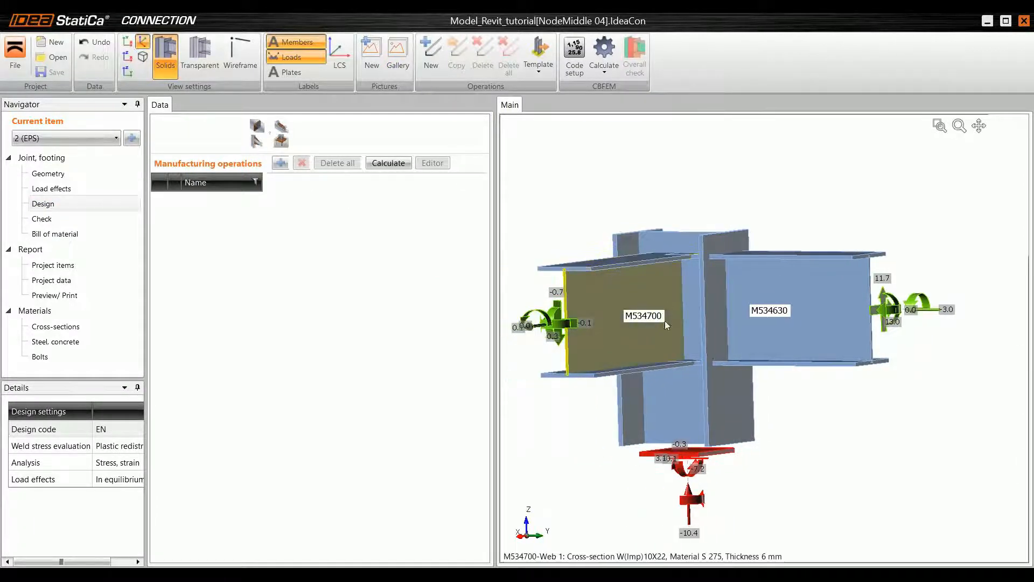
pyautogui.moveTo(665, 321); pyautogui.dragTo(770, 362, button='middle')
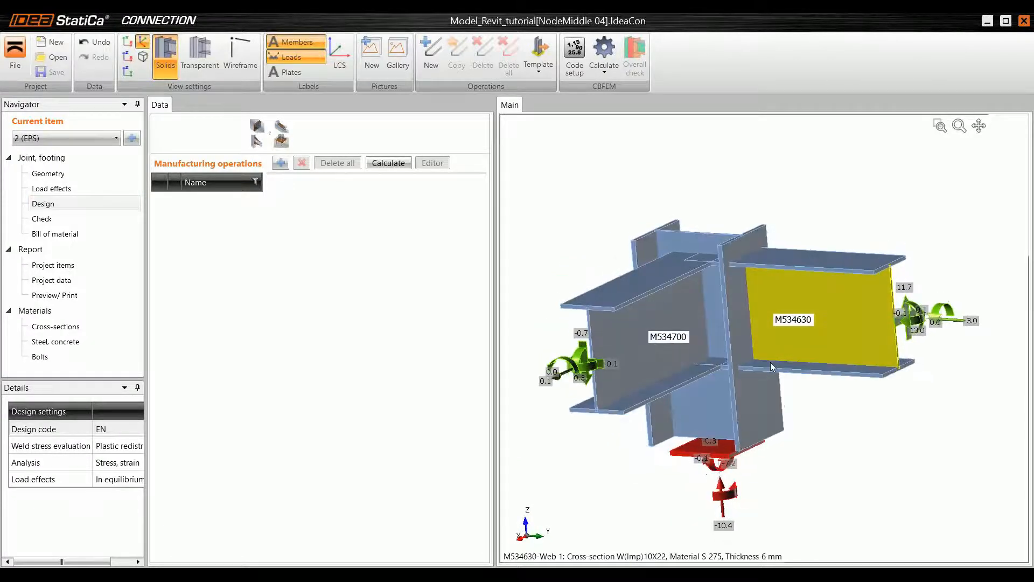
pyautogui.scroll(3, 768, 312)
pyautogui.scroll(-4, 764, 302)
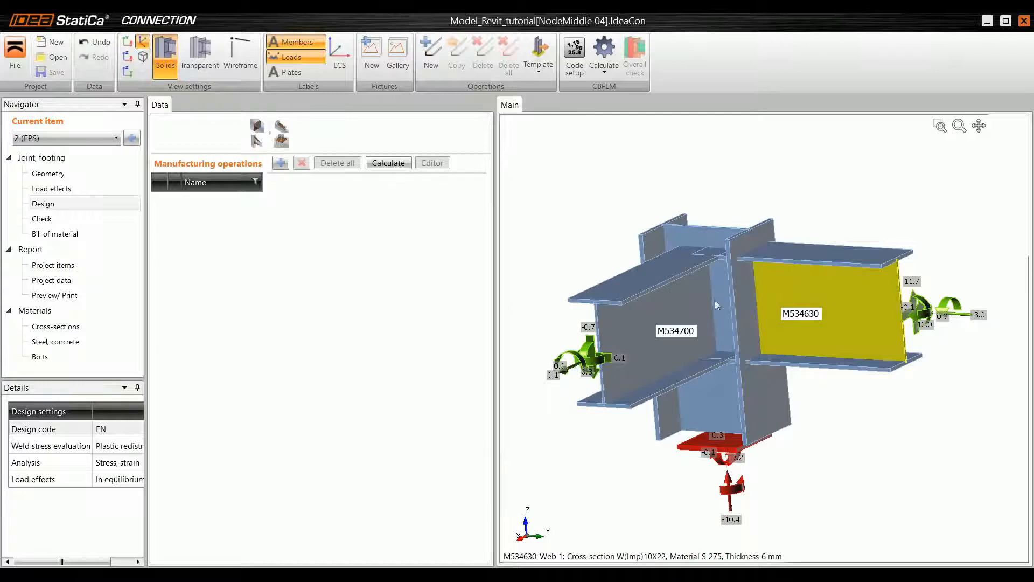
pyautogui.moveTo(667, 260); pyautogui.dragTo(764, 394, button='middle')
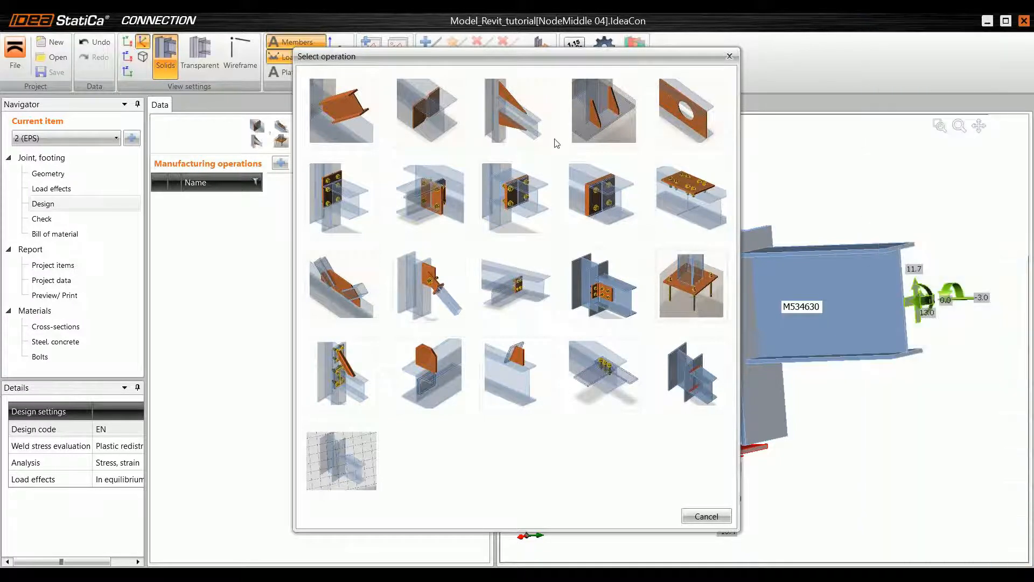
pyautogui.moveTo(557, 50); pyautogui.dragTo(542, 46)
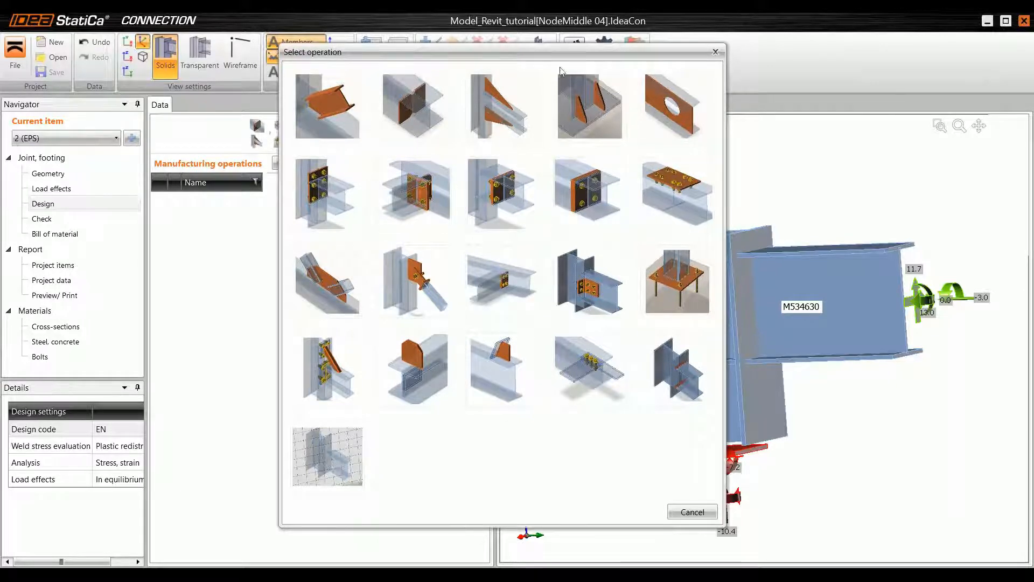
pyautogui.moveTo(558, 56); pyautogui.dragTo(448, 59)
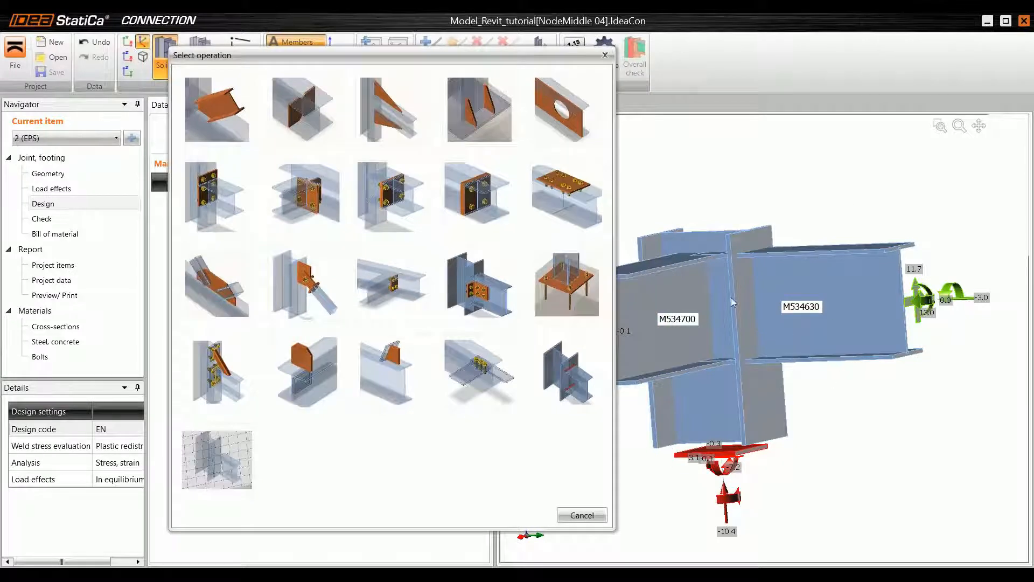
pyautogui.click(226, 199)
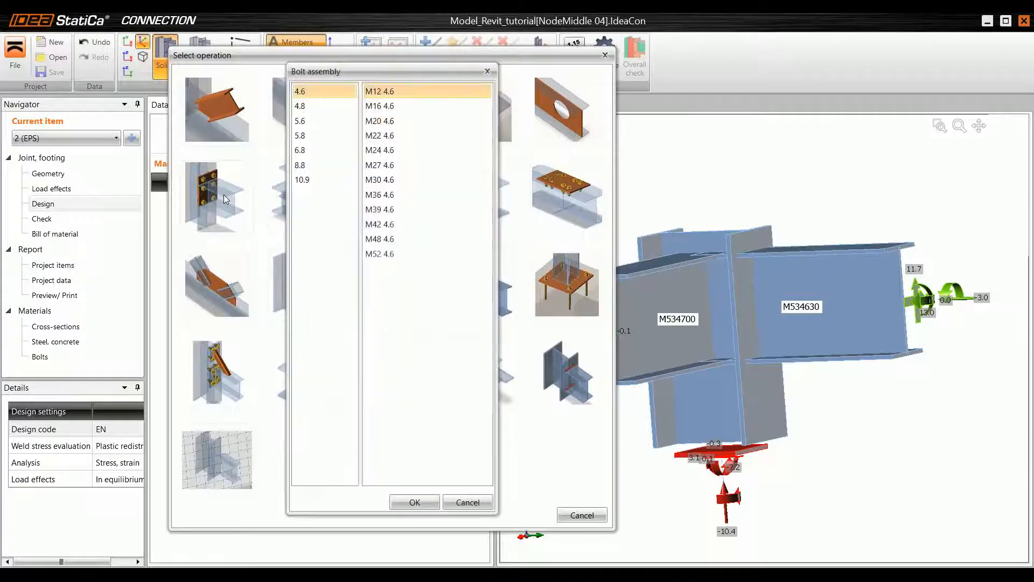
pyautogui.click(311, 166)
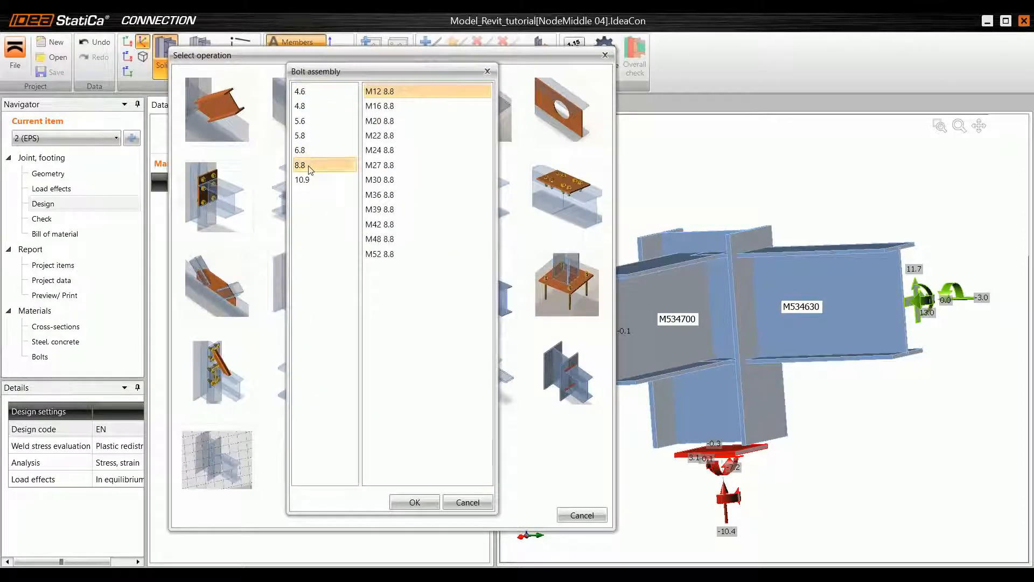
pyautogui.click(388, 107)
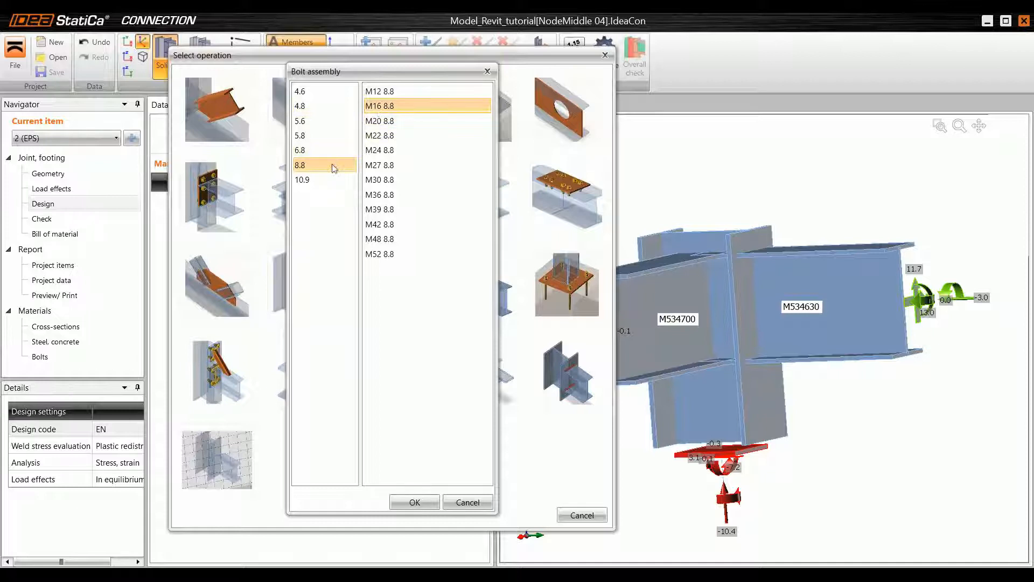
pyautogui.click(415, 502)
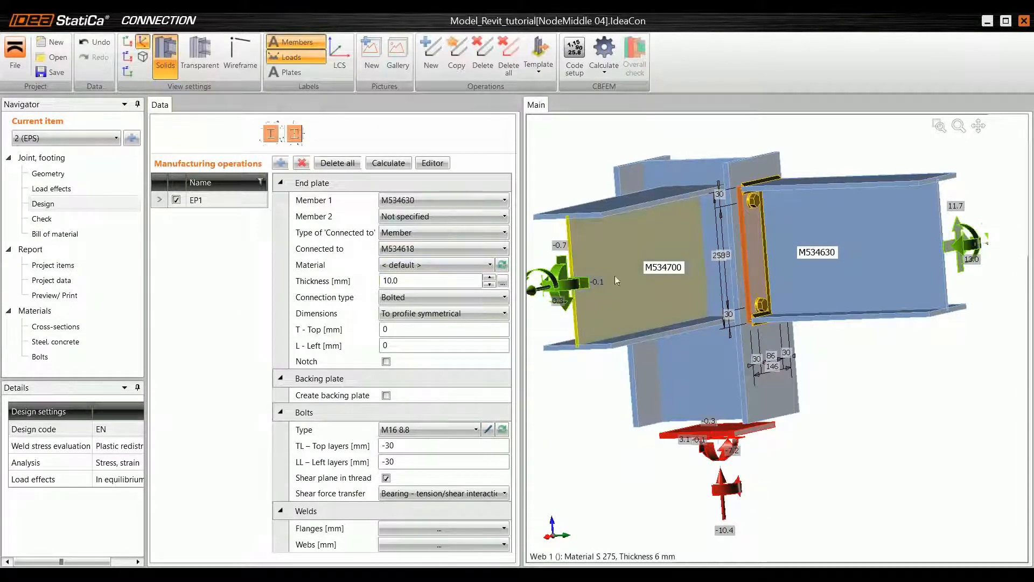
# Step: Set the top dimension of end plate EP1 to 10 mm and inspect the extended plate edge
pyautogui.moveTo(676, 314)
pyautogui.mouseDown(button='middle')
pyautogui.moveTo(664, 299)
pyautogui.moveTo(723, 298)
pyautogui.moveTo(707, 338)
pyautogui.moveTo(729, 286)
pyautogui.moveTo(683, 276)
pyautogui.moveTo(741, 317)
pyautogui.moveTo(680, 317)
pyautogui.moveTo(666, 302)
pyautogui.mouseUp(button='middle')
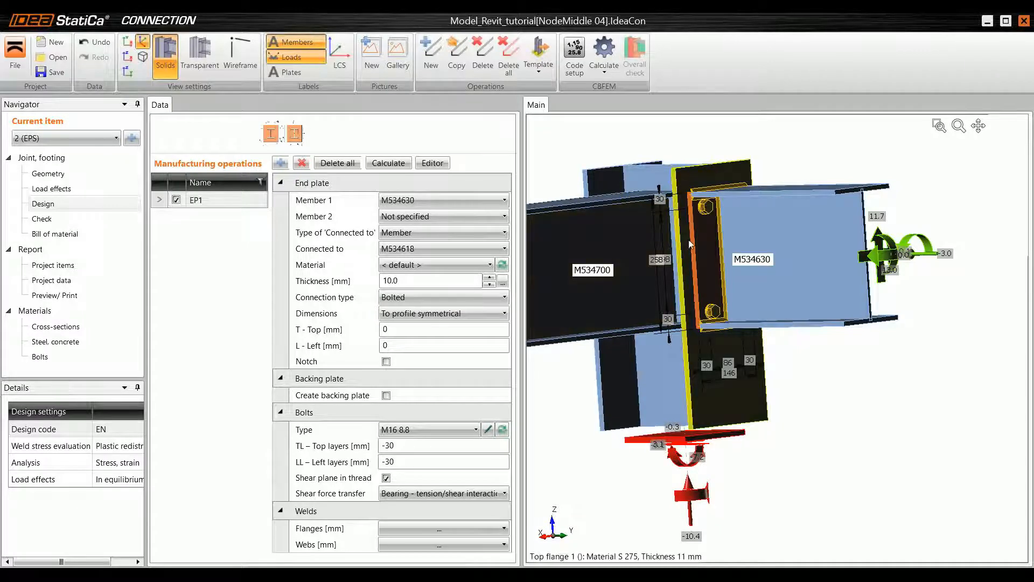
pyautogui.moveTo(708, 257); pyautogui.dragTo(685, 259, button='middle')
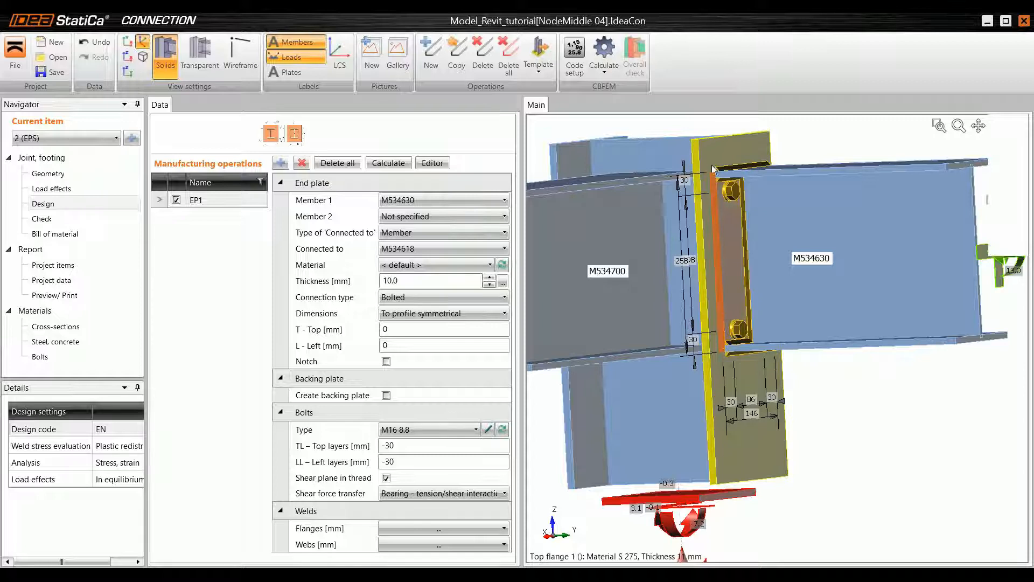
pyautogui.click(423, 329)
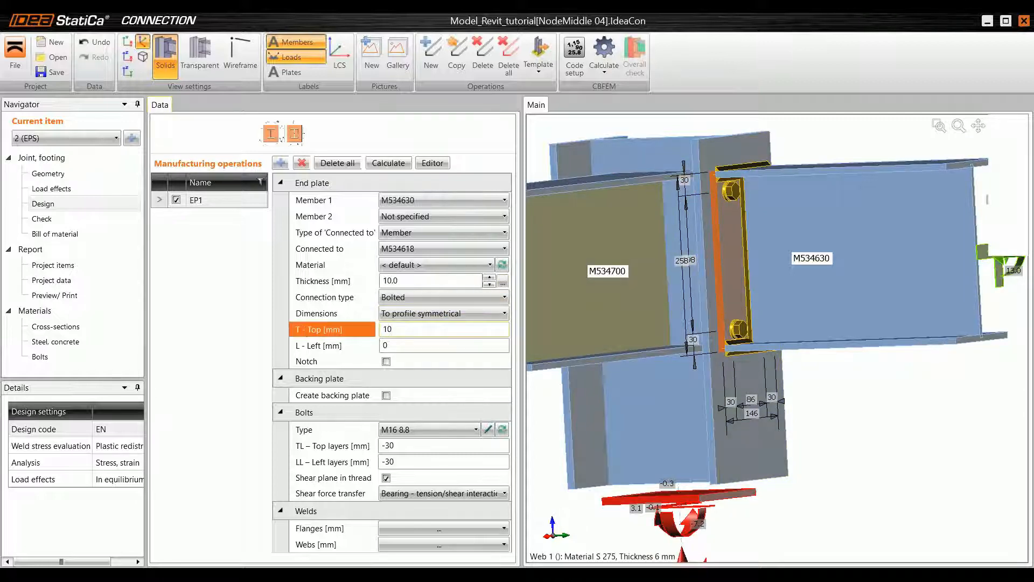
pyautogui.write('10')
pyautogui.press('Tab')
pyautogui.scroll(5, 759, 190)
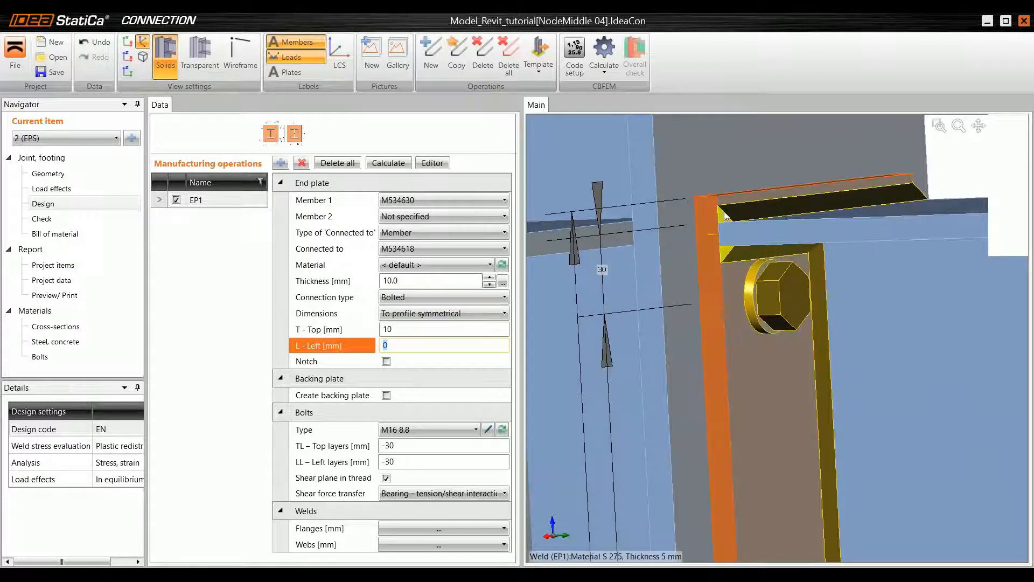
pyautogui.scroll(-5, 724, 215)
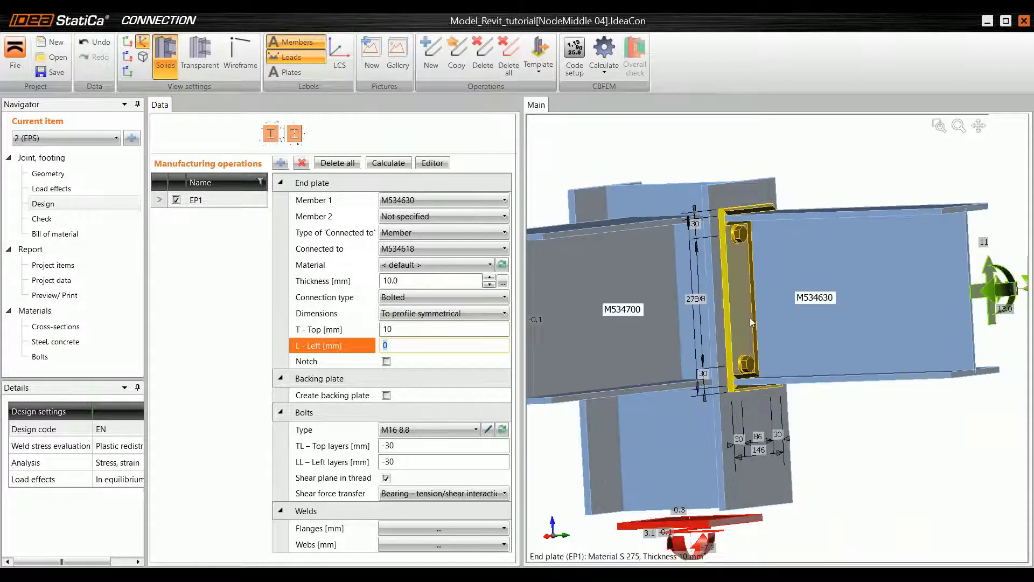
# Step: Set EP1's top bolt layers to -40 mm, inspect the bolts, and widen the operation's properties to expose the weld settings
pyautogui.click(705, 350)
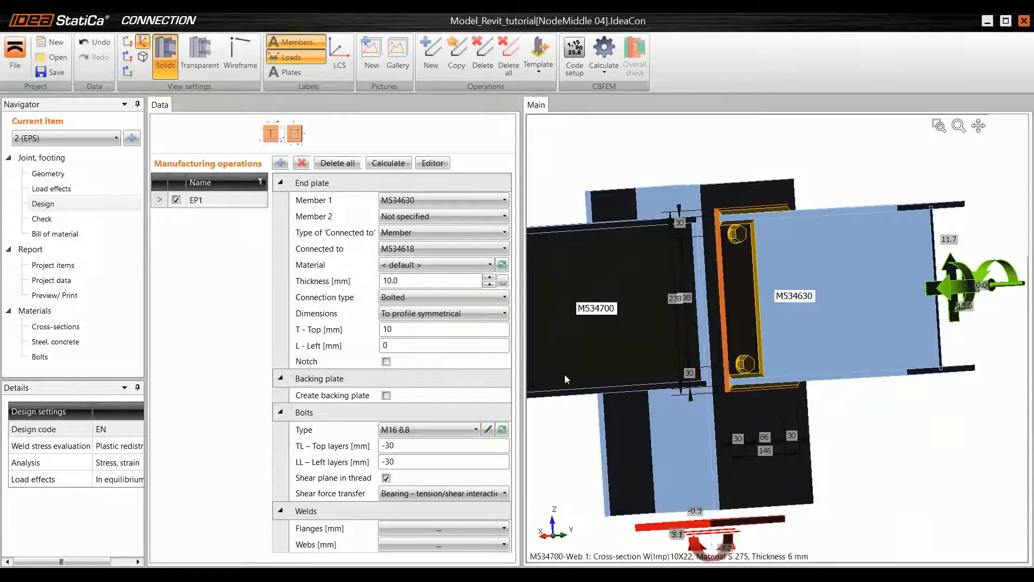
pyautogui.click(419, 445)
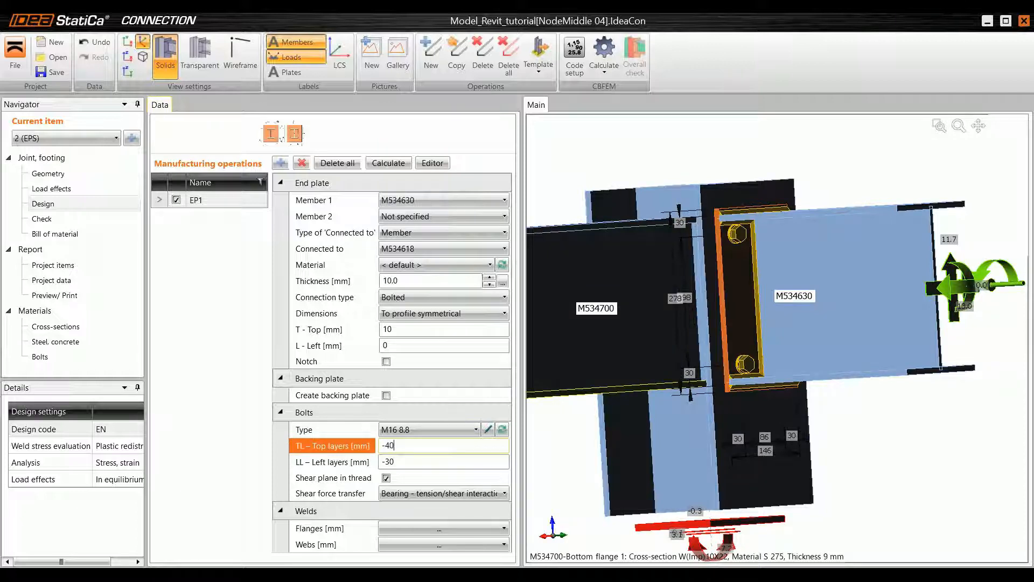
pyautogui.press('Tab')
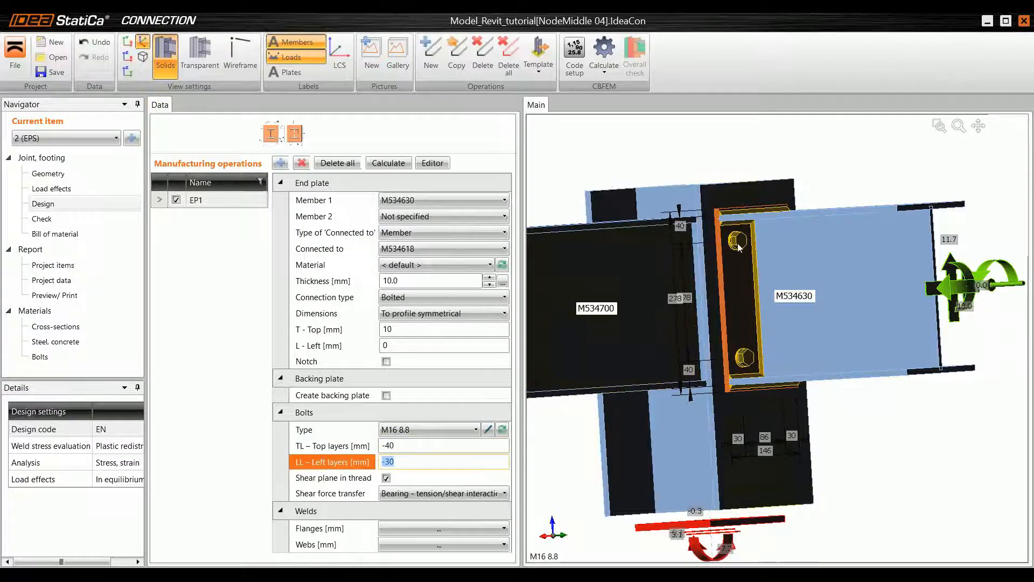
pyautogui.scroll(6, 747, 252)
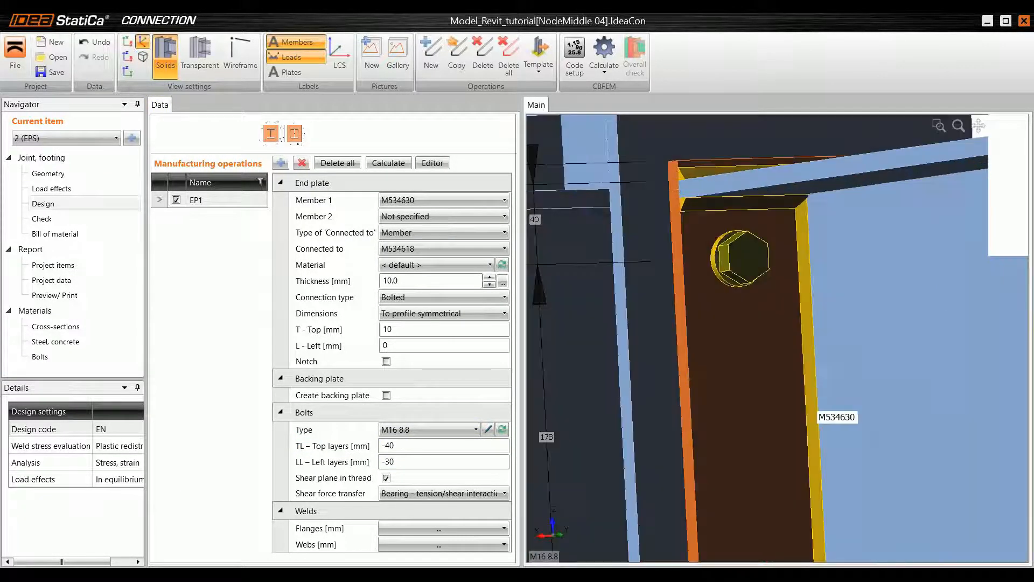
pyautogui.scroll(-6, 751, 218)
pyautogui.moveTo(752, 217); pyautogui.dragTo(795, 220, button='right')
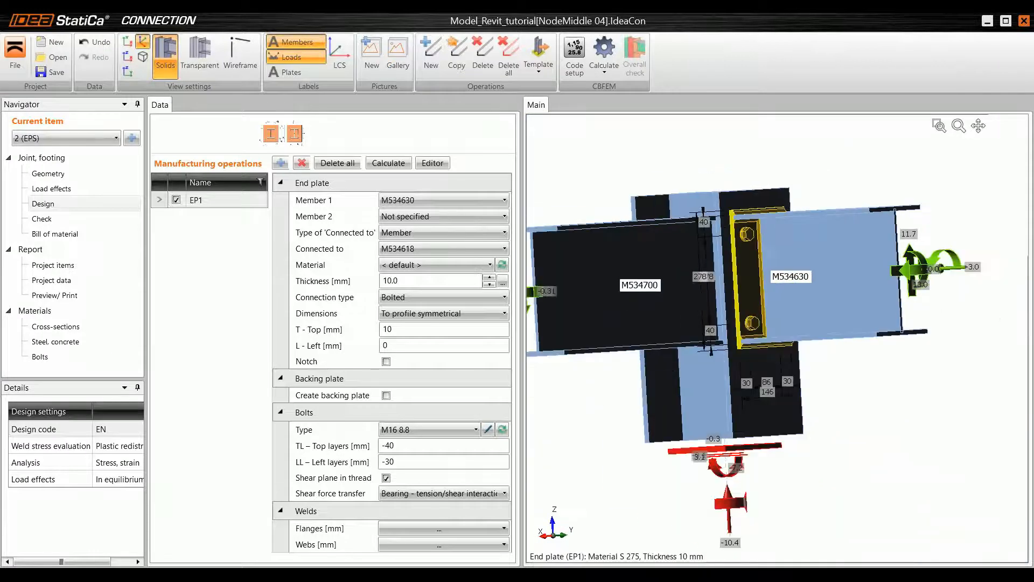
pyautogui.moveTo(748, 256)
pyautogui.mouseDown(button='right')
pyautogui.moveTo(677, 260)
pyautogui.moveTo(741, 264)
pyautogui.mouseUp(button='right')
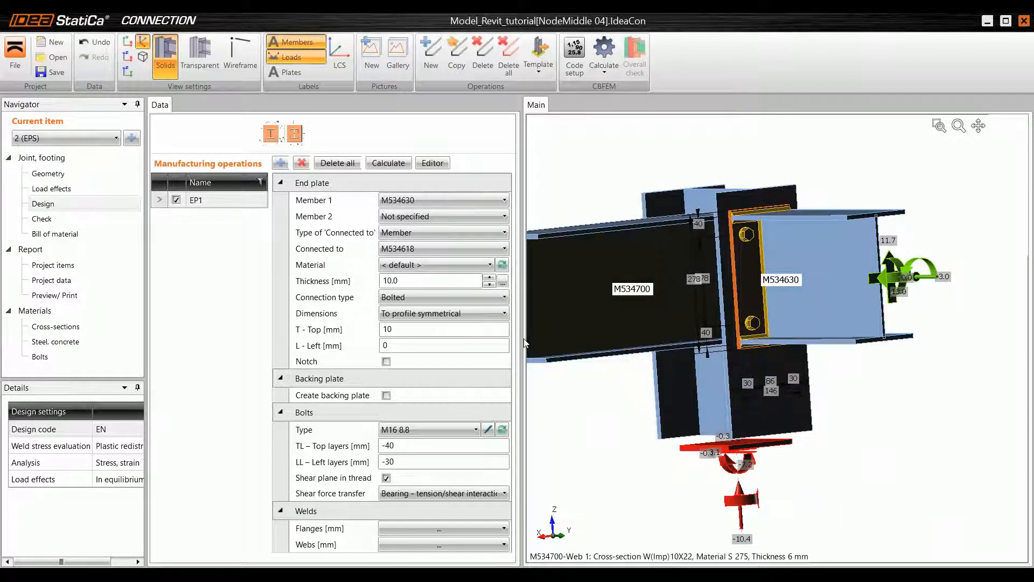
pyautogui.moveTo(522, 342); pyautogui.dragTo(542, 339)
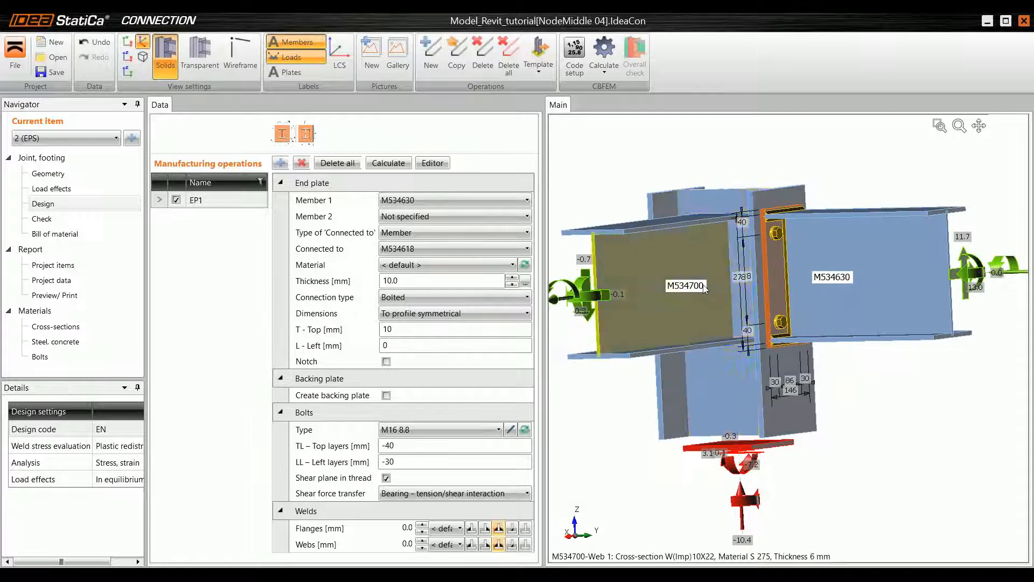
# Step: Add a cleat manufacturing operation to the joint
pyautogui.scroll(2, 701, 284)
pyautogui.scroll(-1, 712, 272)
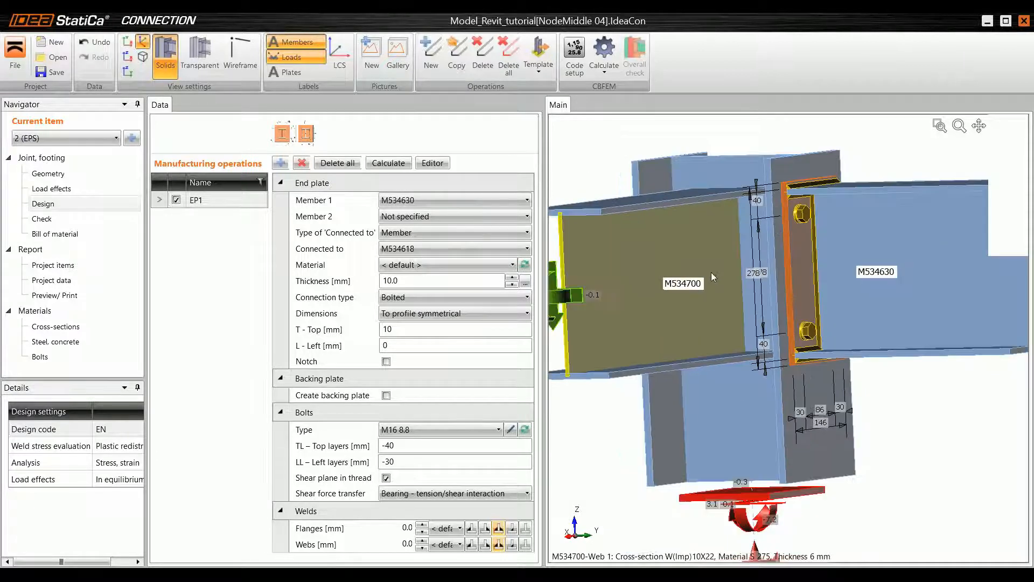
pyautogui.click(281, 164)
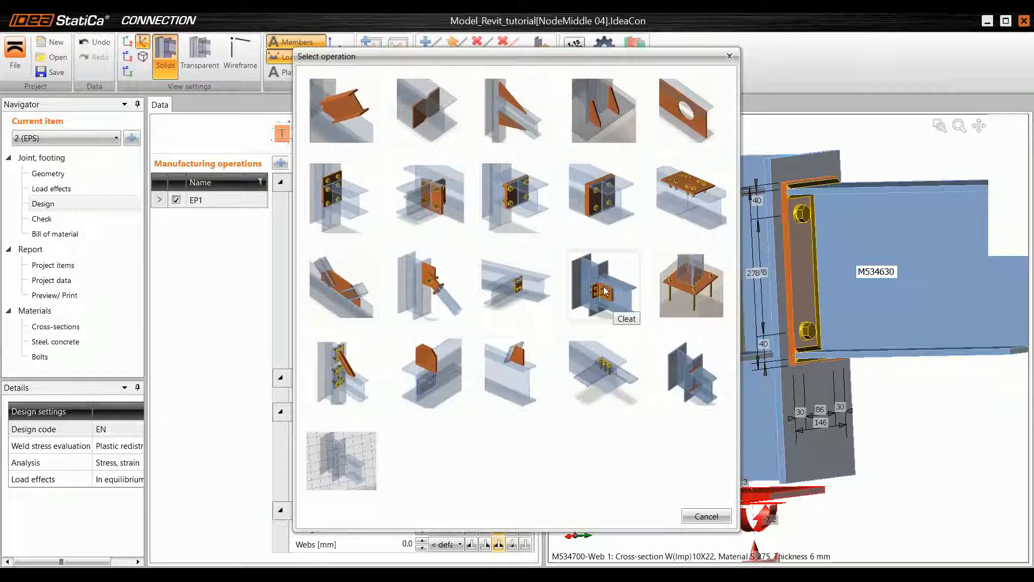
pyautogui.click(607, 290)
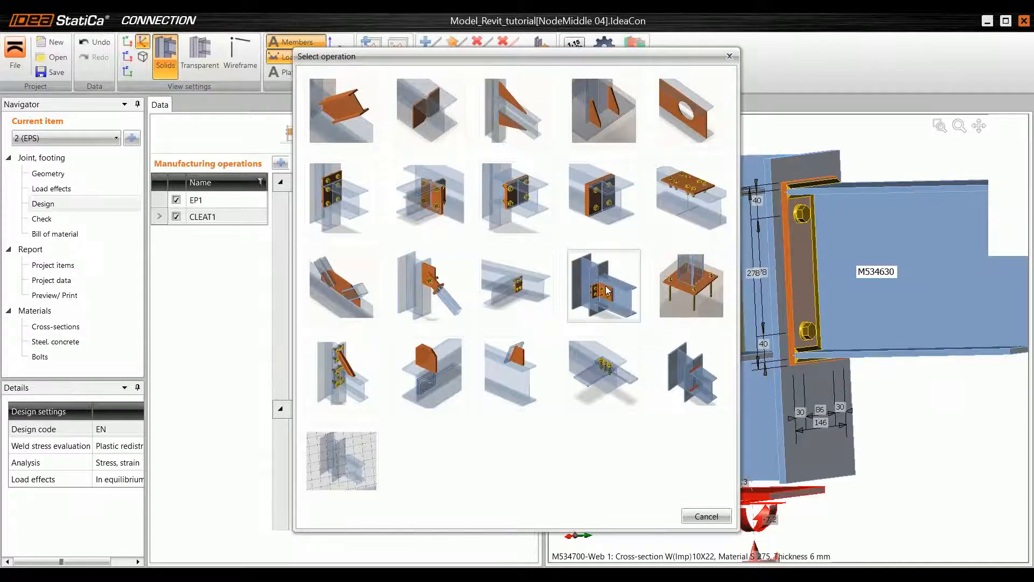
pyautogui.moveTo(628, 289); pyautogui.dragTo(659, 277, button='middle')
pyautogui.scroll(3, 676, 271)
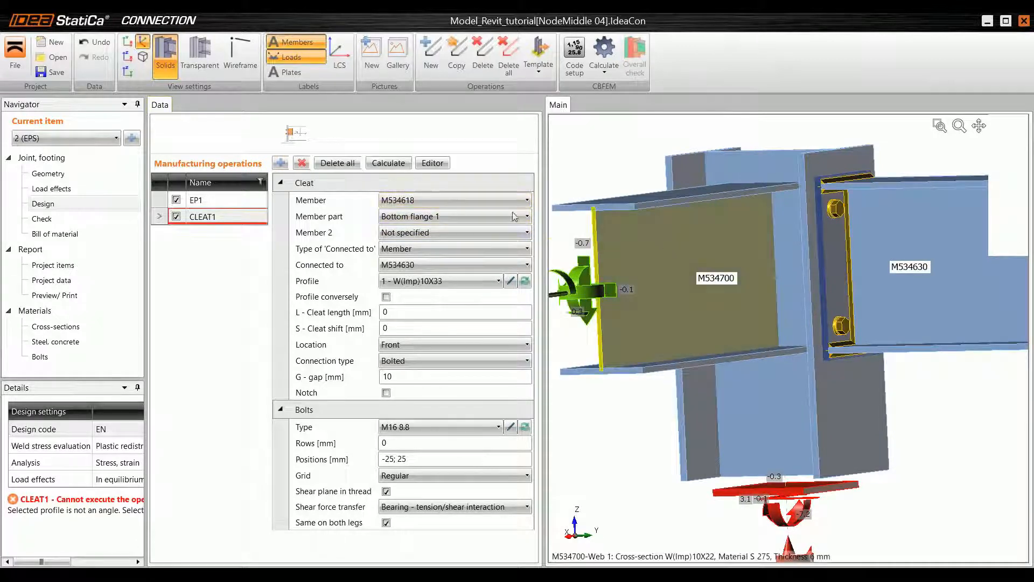
# Step: Assign the cleat to Web 1 of member M534700 and connect it to member M534618
pyautogui.click(409, 201)
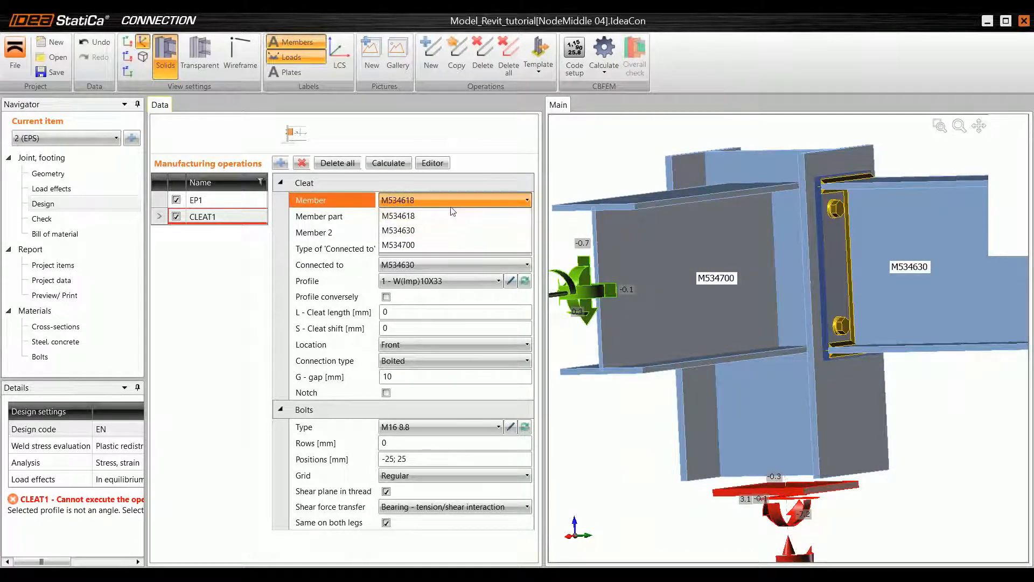
pyautogui.click(422, 246)
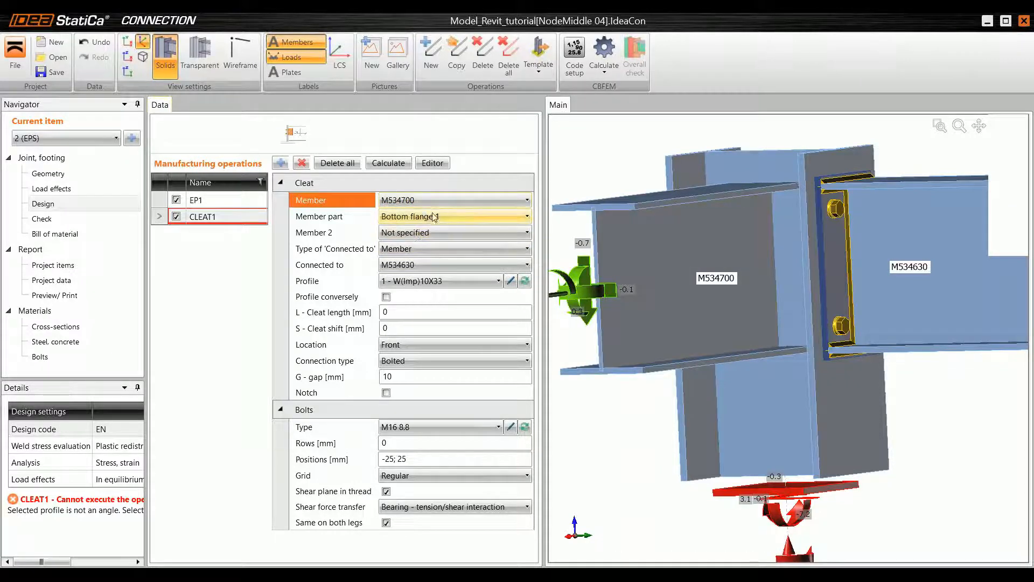
pyautogui.click(382, 218)
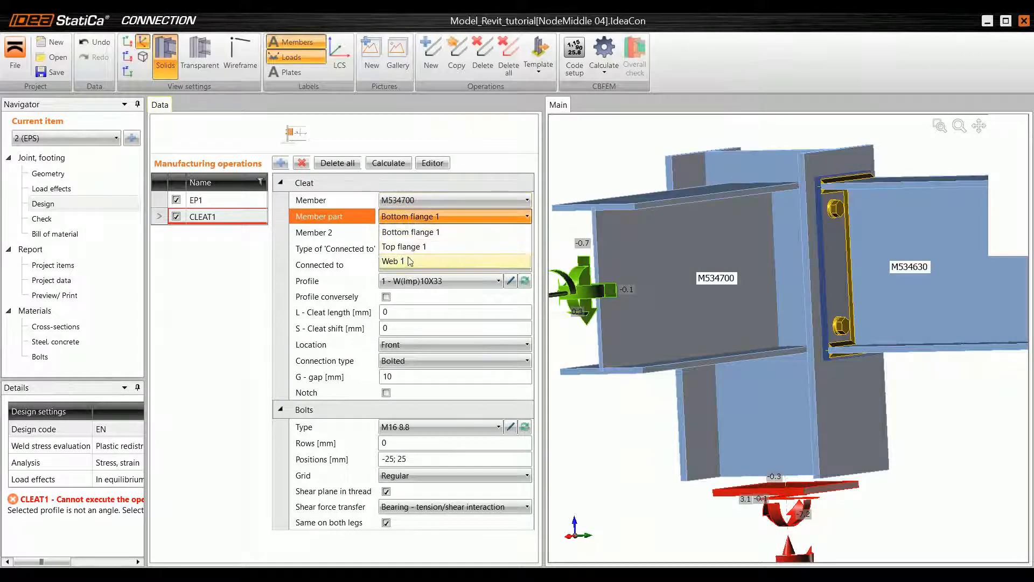
pyautogui.click(407, 262)
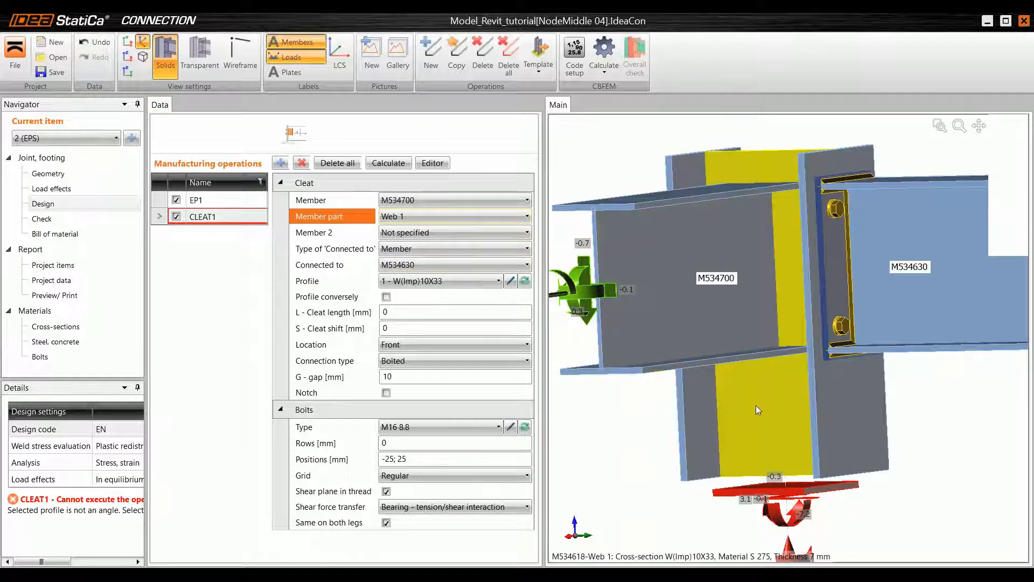
pyautogui.click(425, 264)
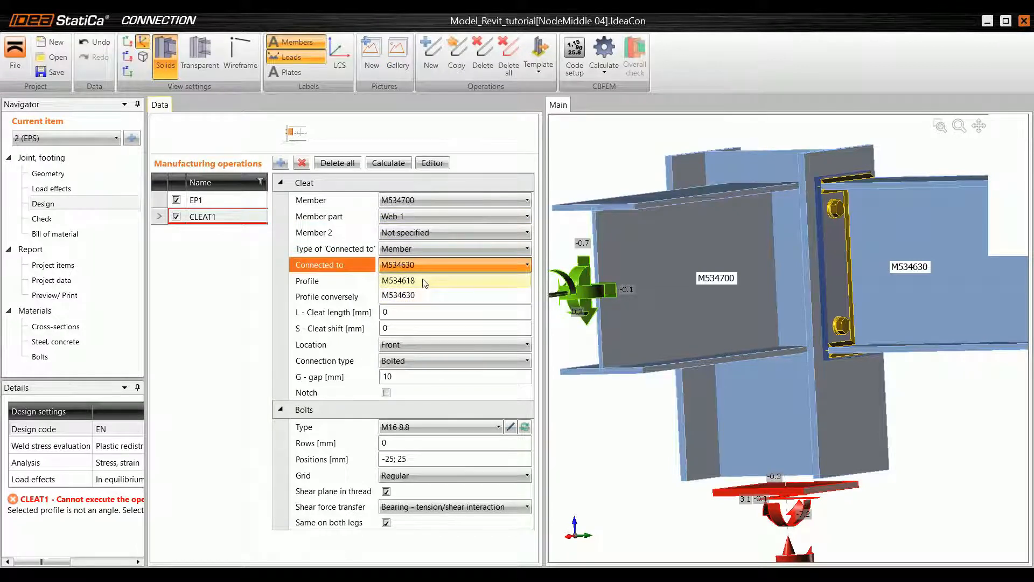
pyautogui.click(425, 280)
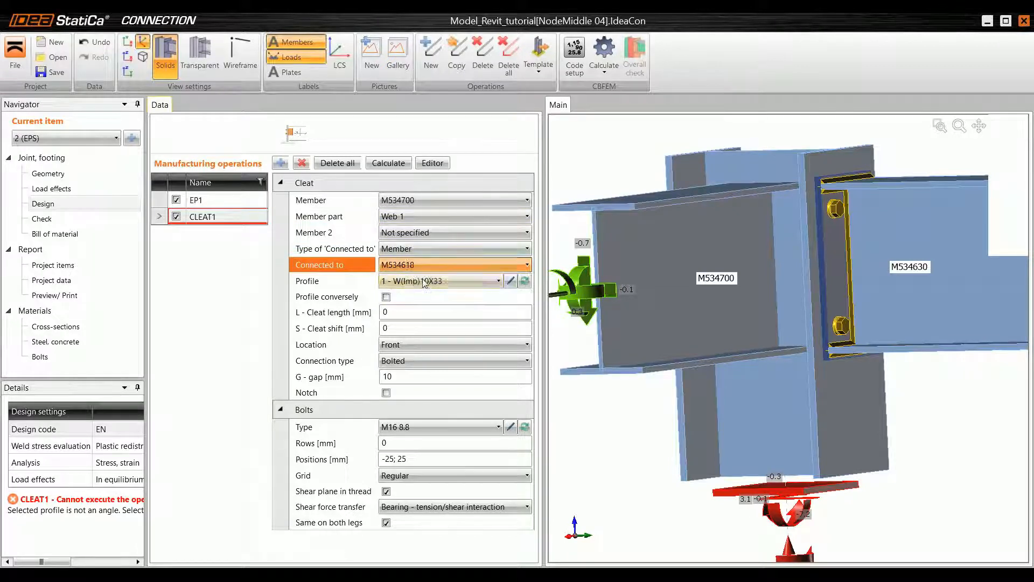
# Step: Assign the rolled angle section L50X5 as the cleat's profile
pyautogui.click(527, 284)
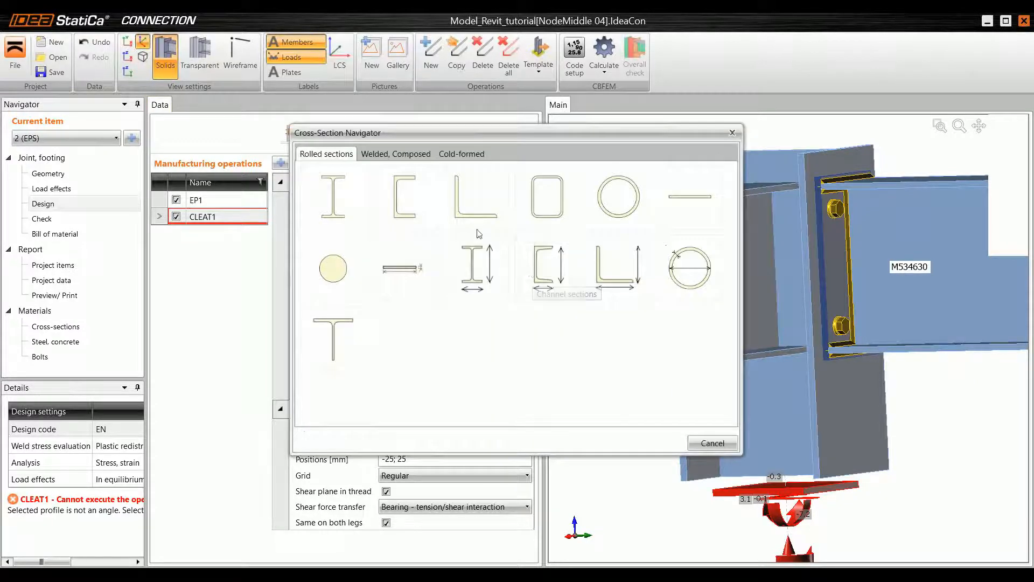
pyautogui.click(470, 190)
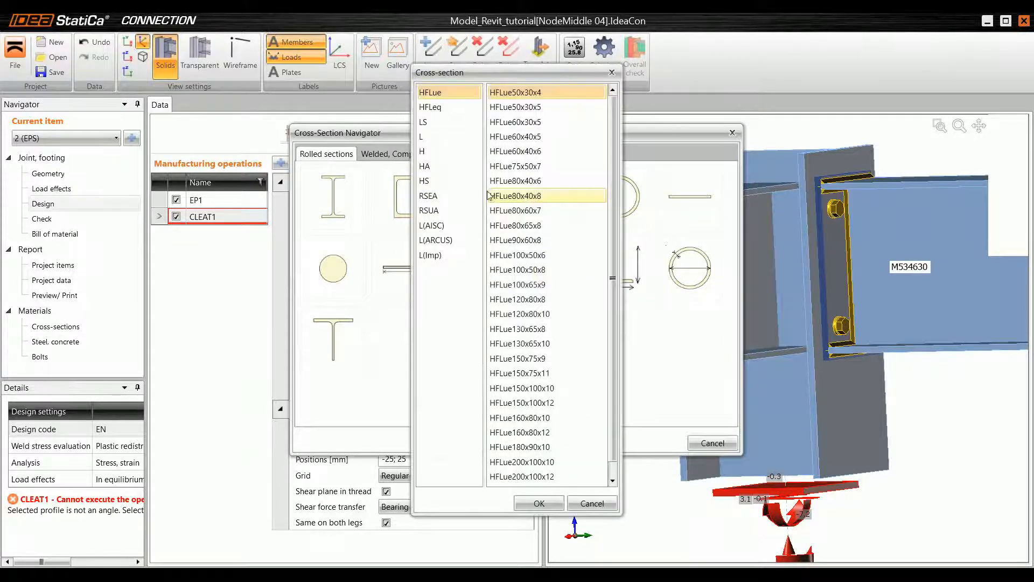
pyautogui.click(434, 137)
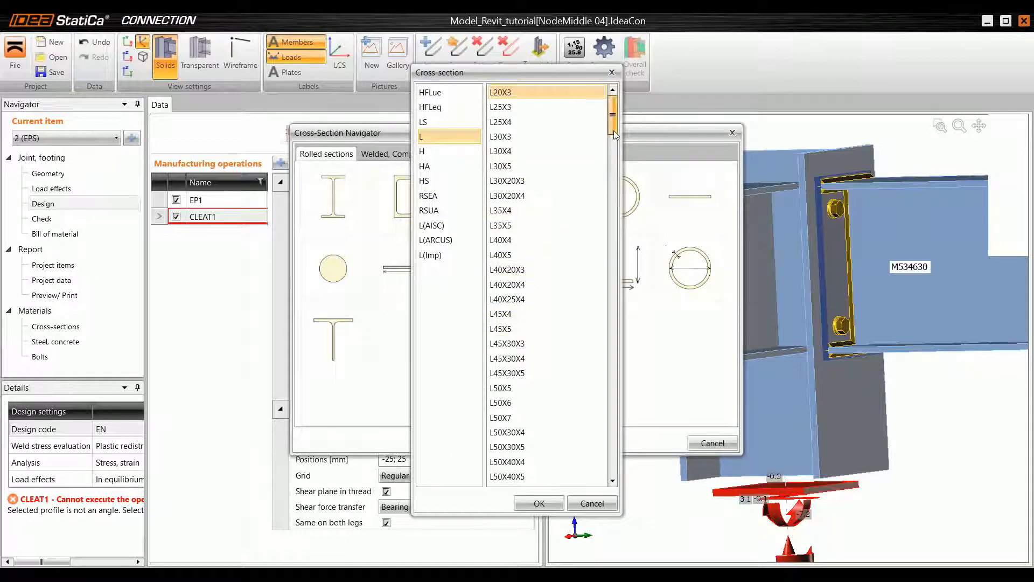
pyautogui.scroll(-1, 616, 135)
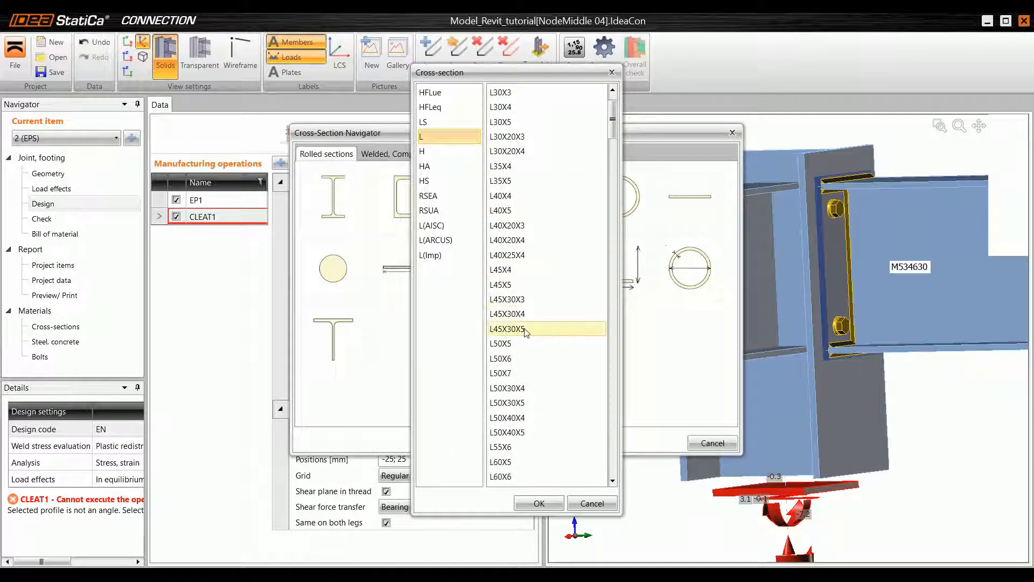
pyautogui.click(516, 344)
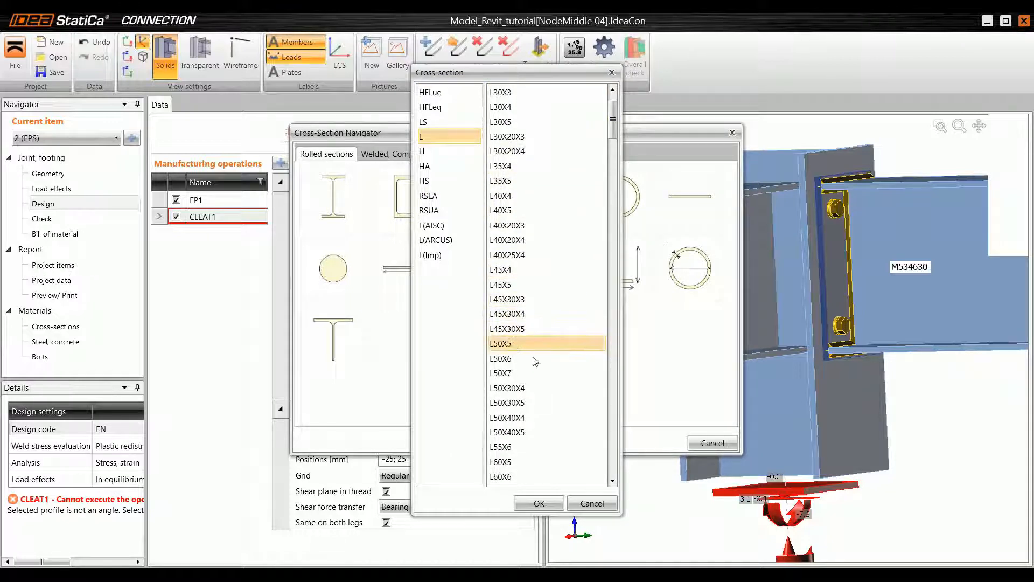
pyautogui.click(540, 502)
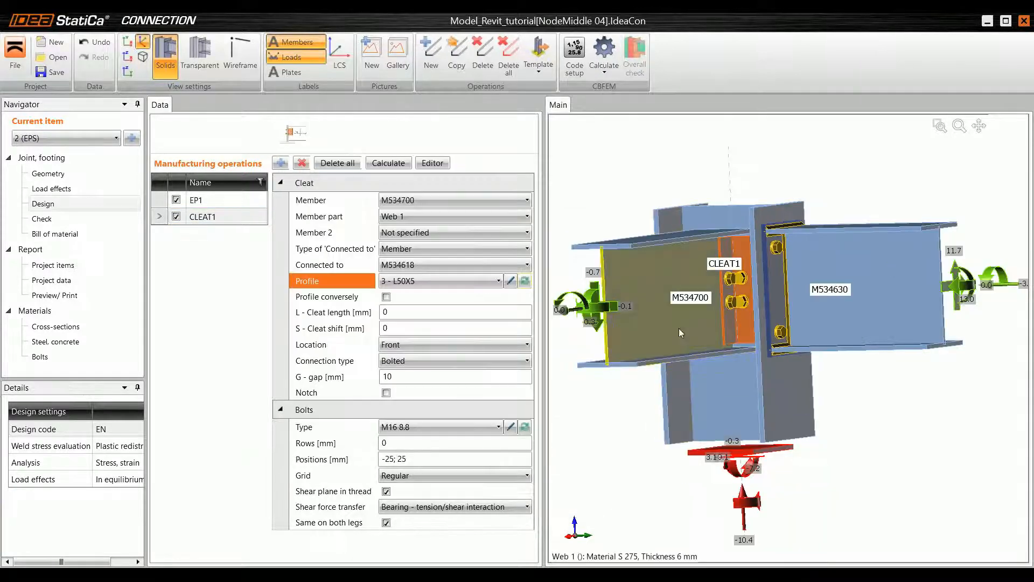
# Step: Set CLEAT1's location to Both and inspect the cleats around the web of M534700
pyautogui.scroll(5, 678, 328)
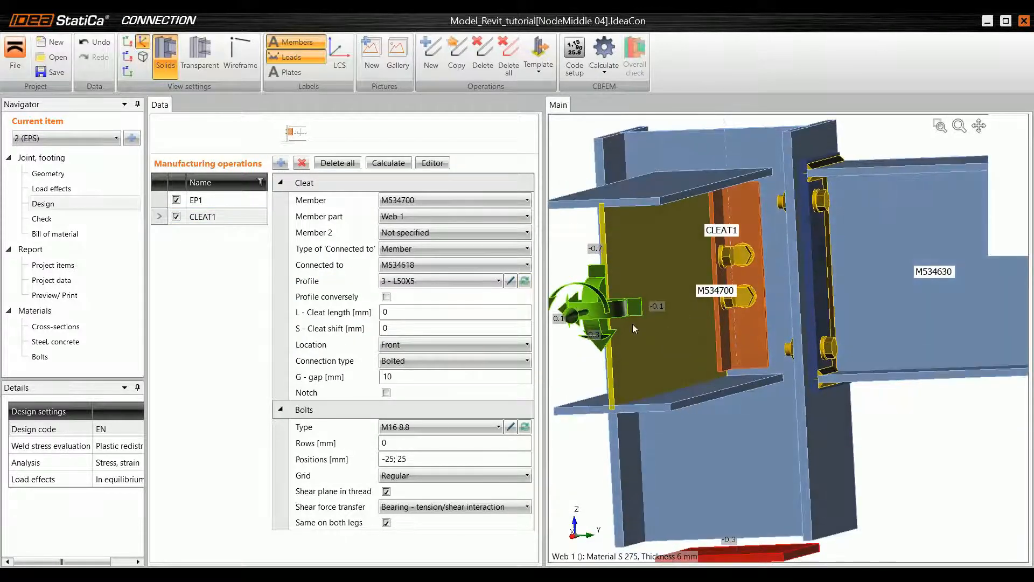
pyautogui.moveTo(632, 328)
pyautogui.mouseDown(button='right')
pyautogui.moveTo(678, 326)
pyautogui.moveTo(639, 330)
pyautogui.mouseUp(button='right')
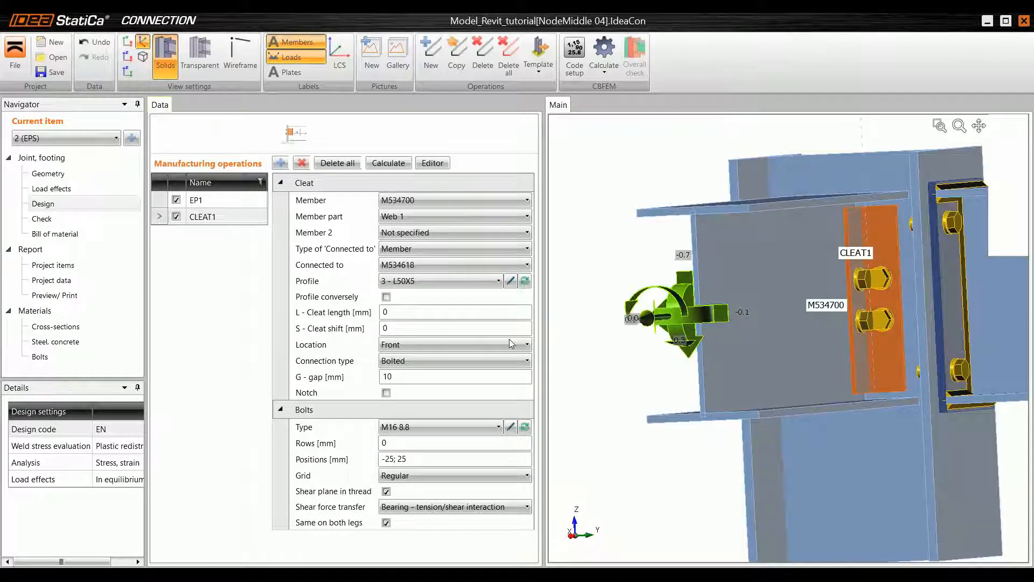
pyautogui.click(437, 346)
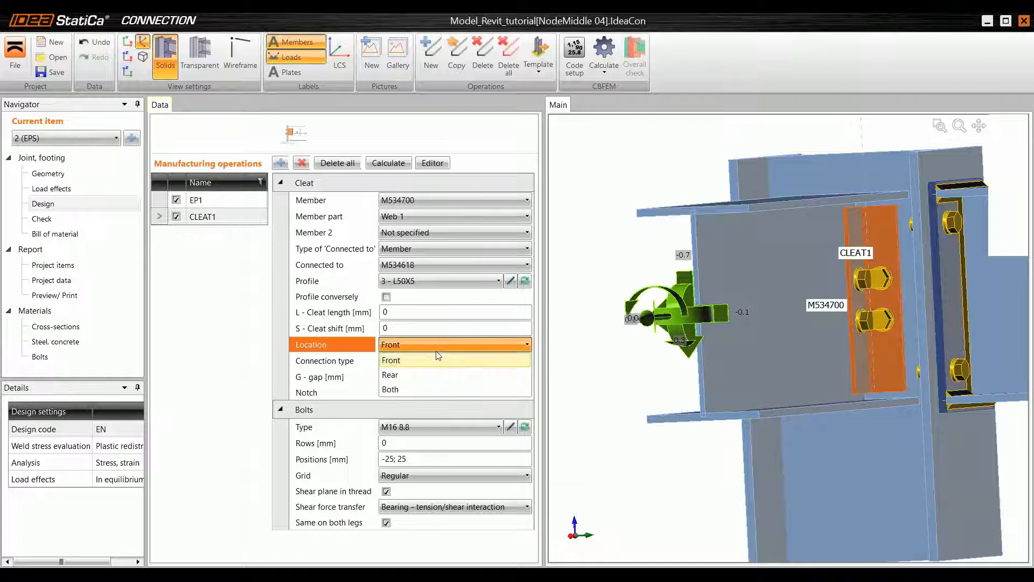
pyautogui.click(411, 395)
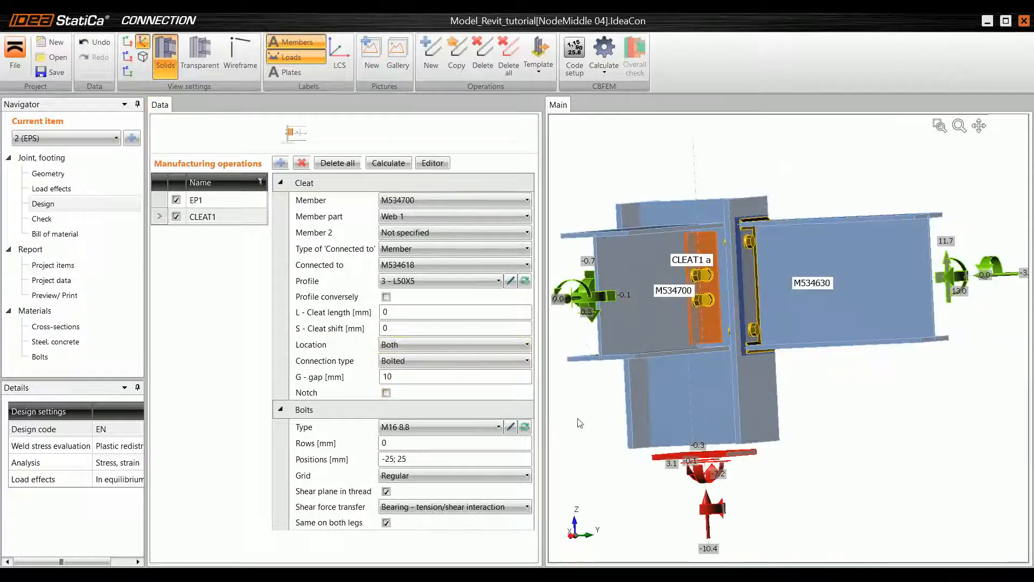
pyautogui.keyDown('ctrl'); pyautogui.moveTo(580, 423); pyautogui.dragTo(605, 415, button='middle'); pyautogui.keyUp('ctrl')
pyautogui.keyDown('ctrl'); pyautogui.moveTo(621, 357); pyautogui.dragTo(654, 338, button='middle'); pyautogui.keyUp('ctrl')
pyautogui.moveTo(655, 338); pyautogui.dragTo(710, 335, button='middle')
pyautogui.scroll(3, 619, 314)
pyautogui.keyDown('ctrl'); pyautogui.moveTo(739, 366); pyautogui.dragTo(679, 353, button='middle'); pyautogui.keyUp('ctrl')
pyautogui.scroll(-4, 649, 366)
pyautogui.scroll(1, 681, 348)
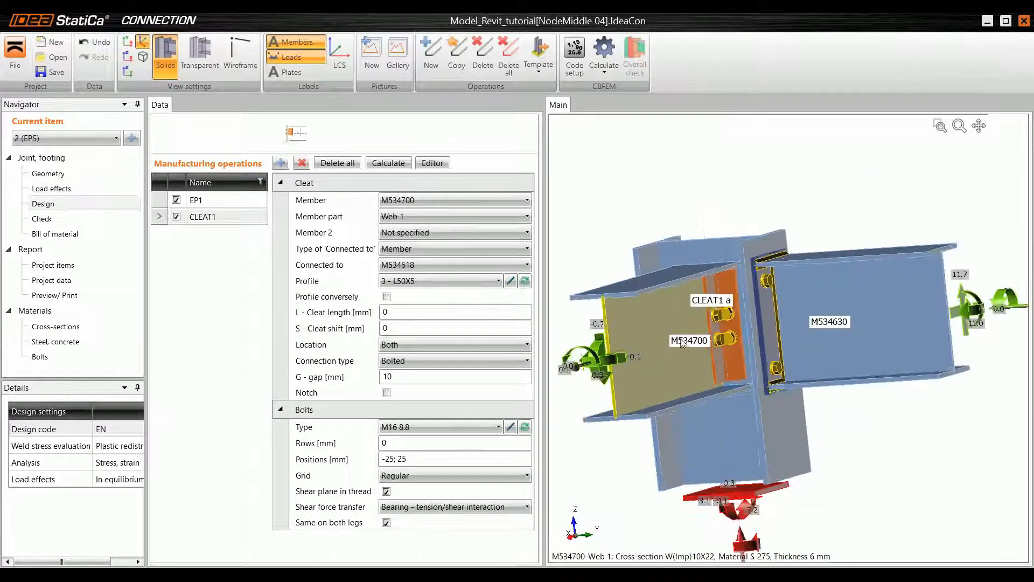
# Step: Set CLEAT1's cleat length to 150 mm
pyautogui.scroll(2, 680, 343)
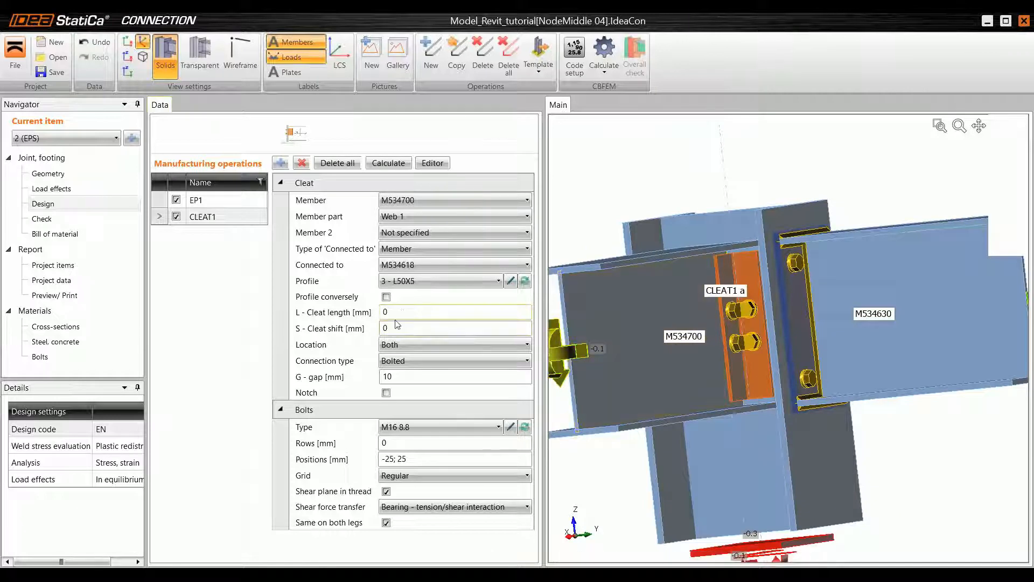
pyautogui.click(342, 314)
pyautogui.write('150')
pyautogui.press('Tab')
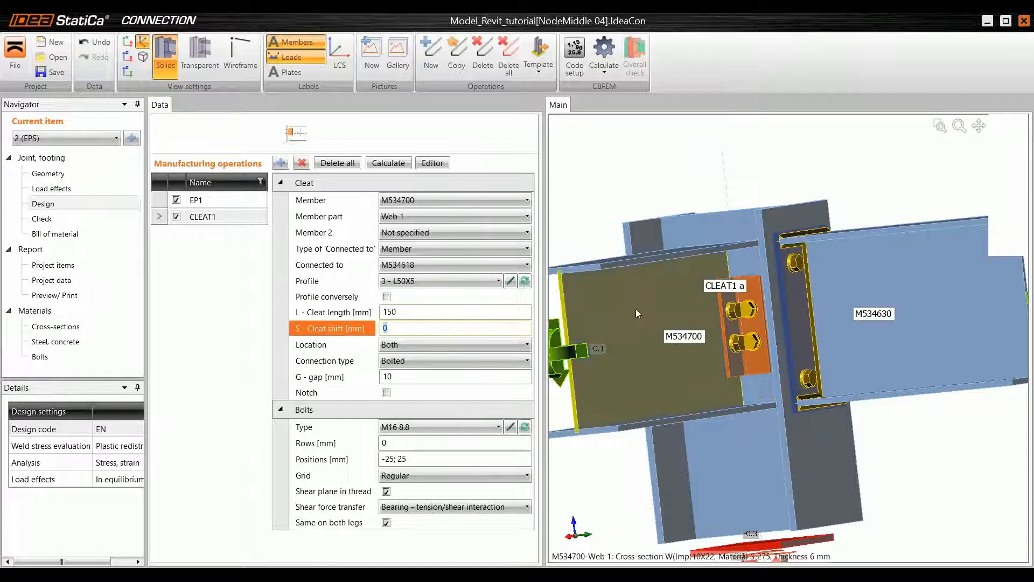
# Step: Set the cleat's bolt rows to 5 mm and the bolt positions to -30; 30 mm
pyautogui.scroll(3, 736, 325)
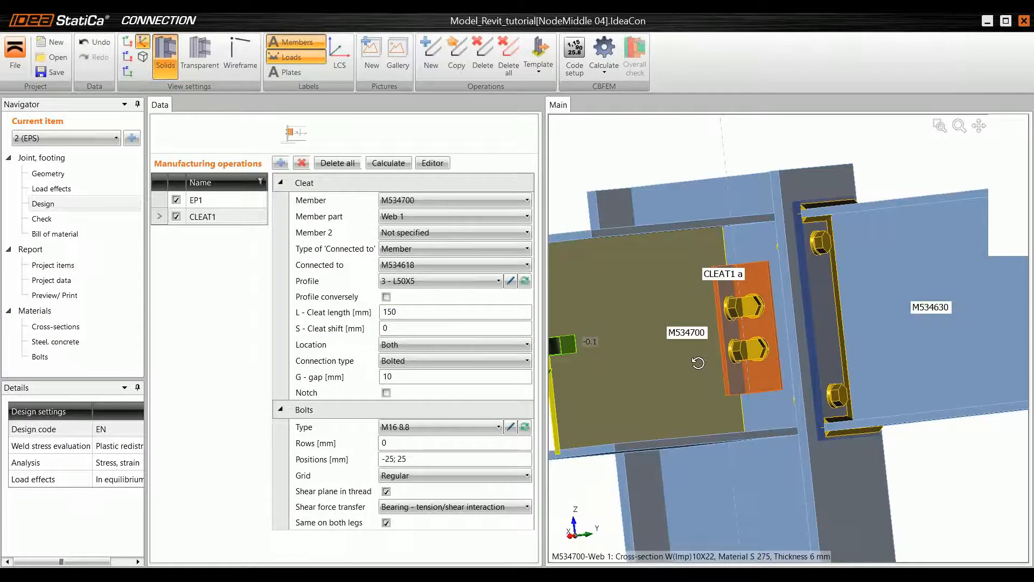
pyautogui.click(406, 443)
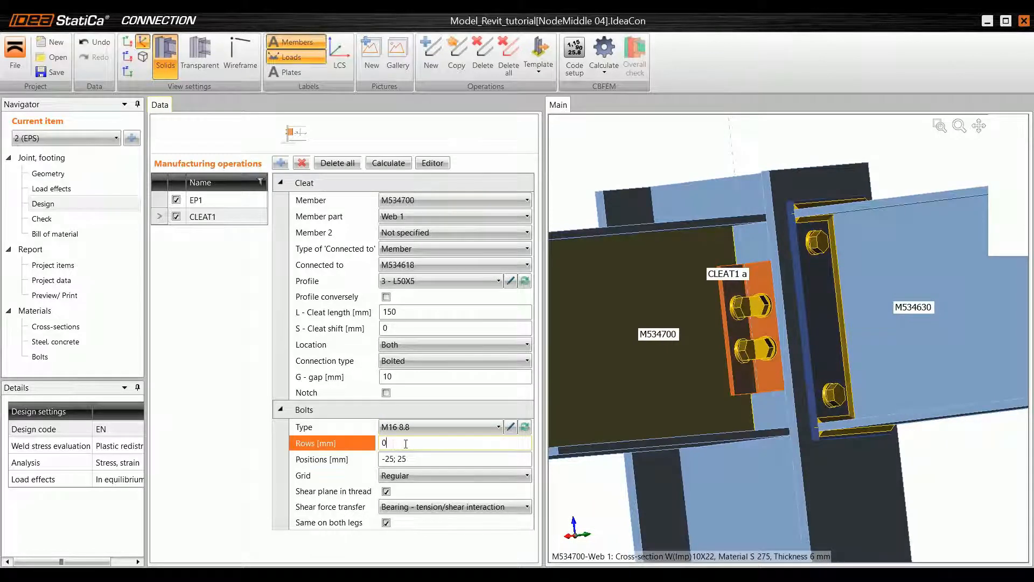
pyautogui.write('5')
pyautogui.press('Tab')
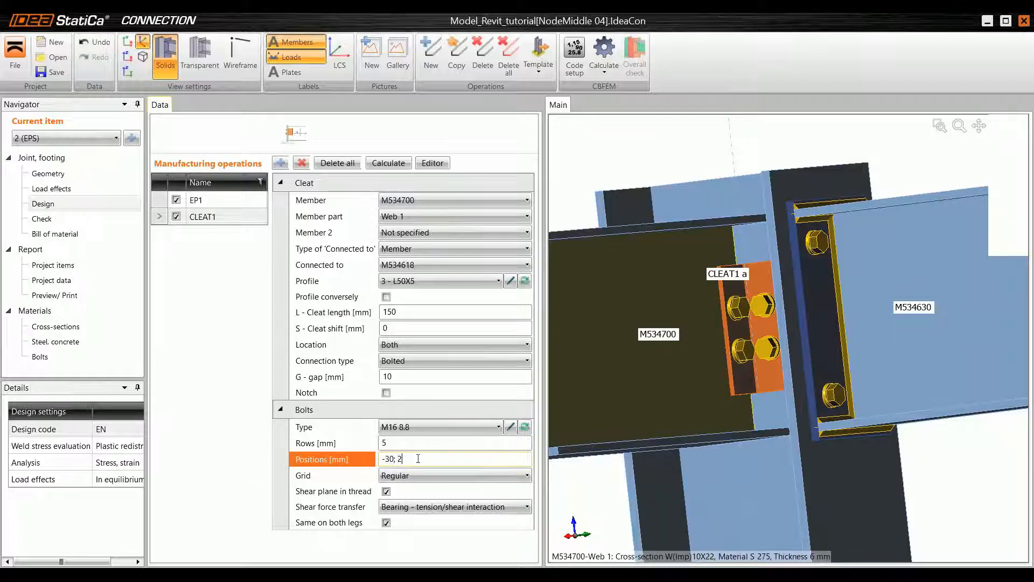
pyautogui.write('-30; 30')
pyautogui.press('Tab')
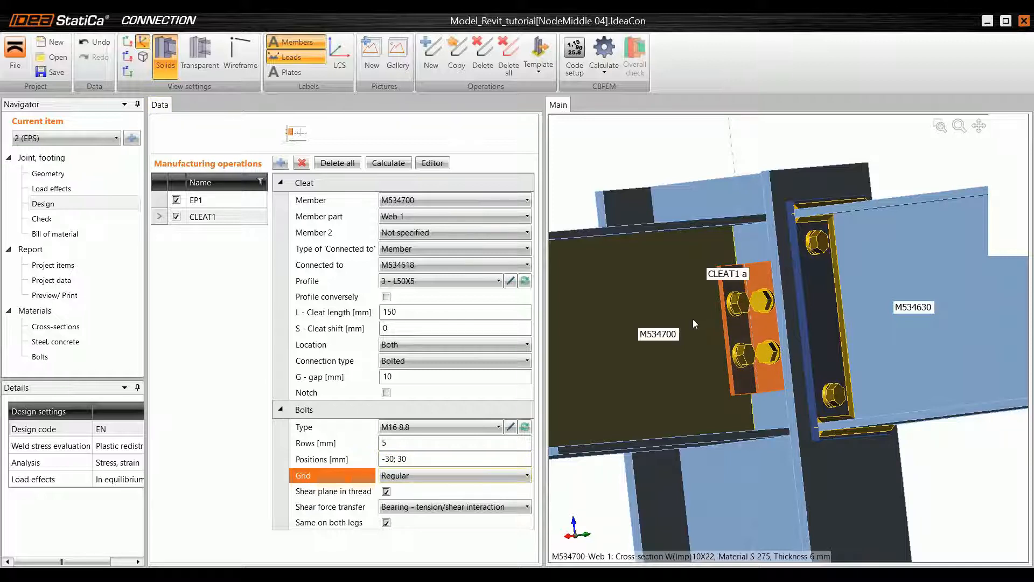
# Step: Open the joint's check and calculate the connection
pyautogui.moveTo(688, 320); pyautogui.dragTo(776, 347, button='middle')
pyautogui.scroll(-3, 723, 315)
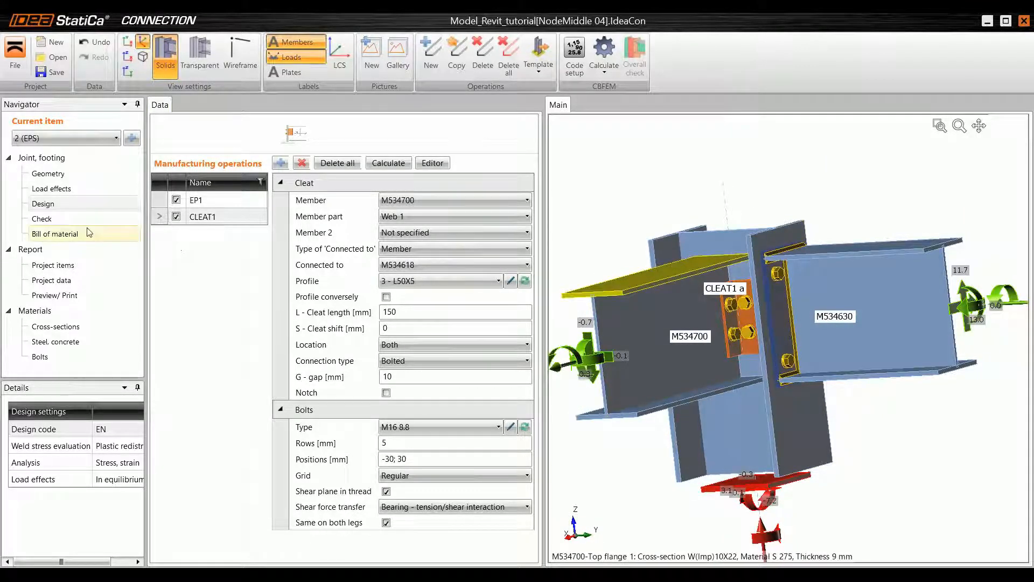
pyautogui.click(59, 218)
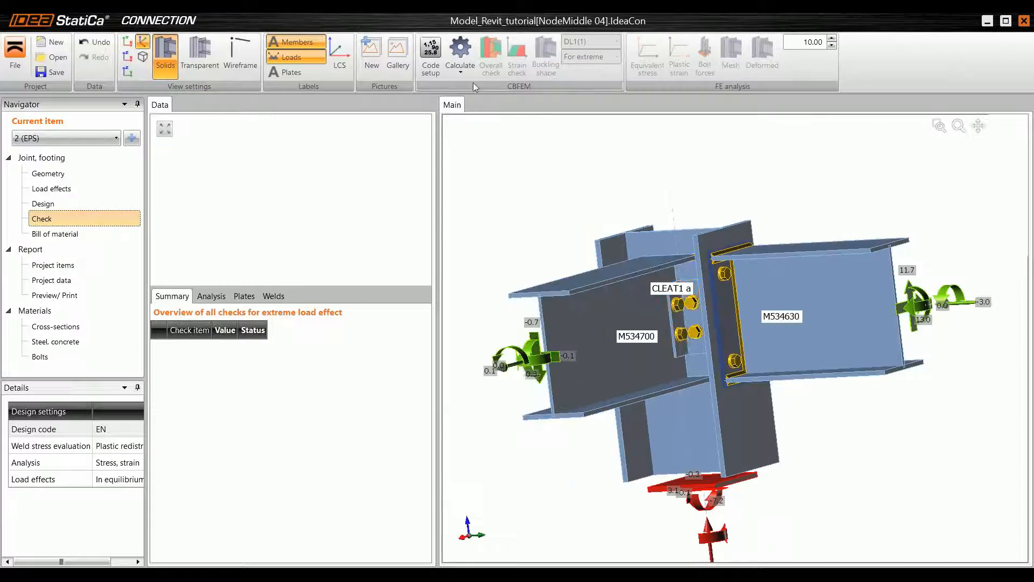
pyautogui.click(461, 47)
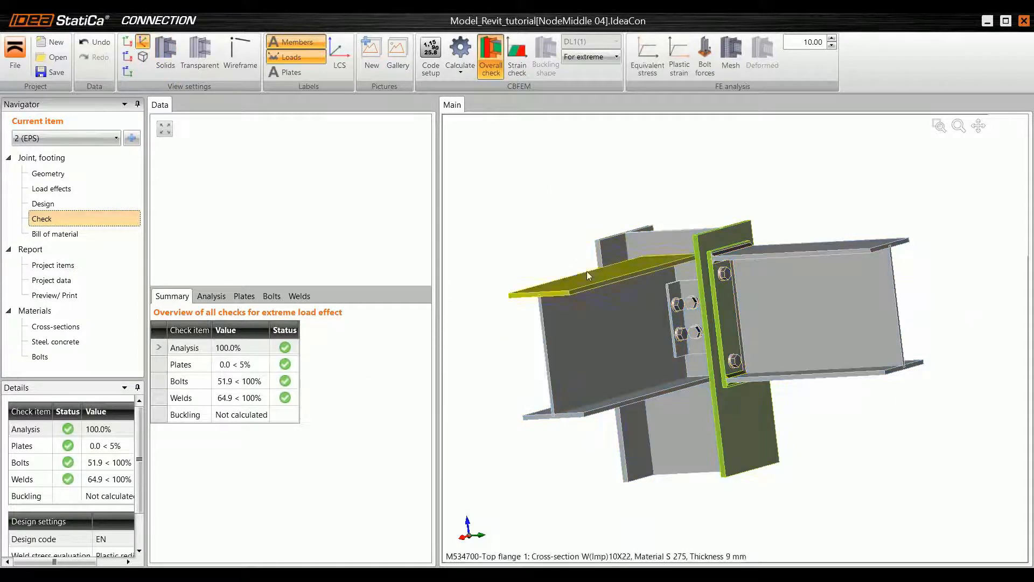
# Step: Examine the overall check on the joint model from several views, focusing on the cleat and end plate connections
pyautogui.moveTo(582, 328); pyautogui.dragTo(646, 294, button='middle')
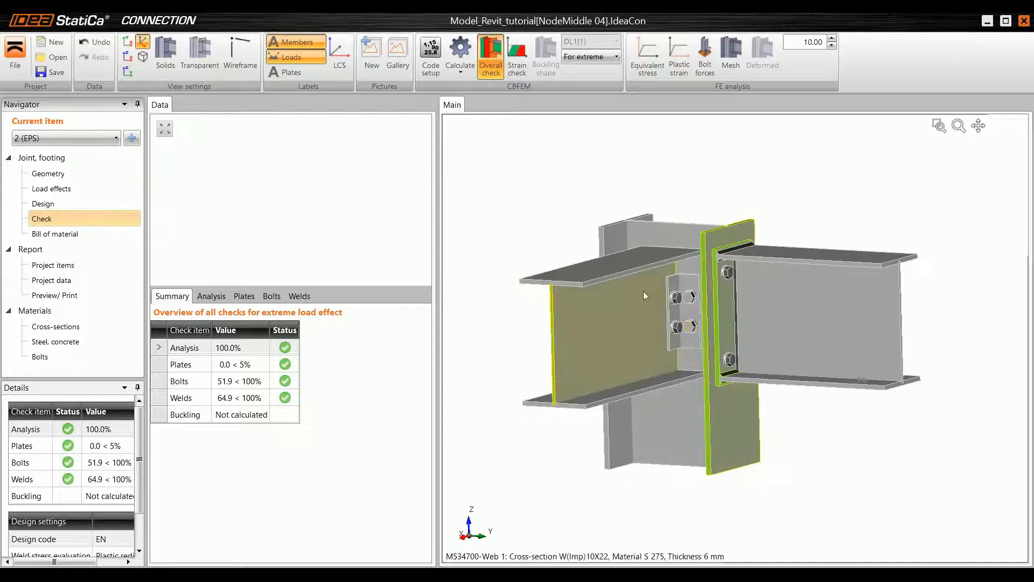
pyautogui.moveTo(612, 397)
pyautogui.mouseDown(button='middle')
pyautogui.moveTo(591, 383)
pyautogui.moveTo(614, 393)
pyautogui.mouseUp(button='middle')
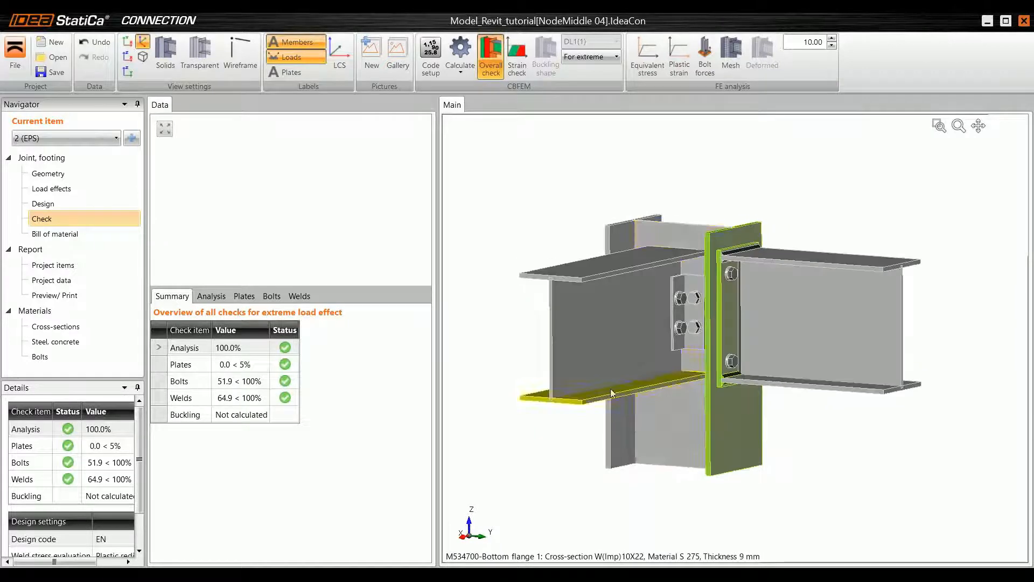
pyautogui.scroll(2, 697, 361)
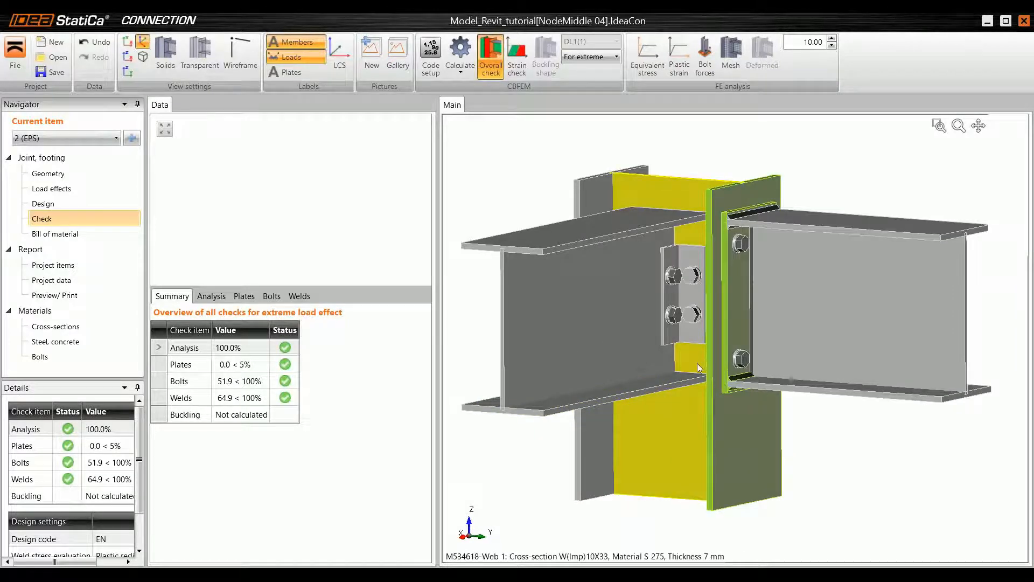
pyautogui.scroll(-2, 795, 422)
pyautogui.scroll(-2, 808, 439)
pyautogui.scroll(2, 791, 420)
pyautogui.scroll(-2, 770, 391)
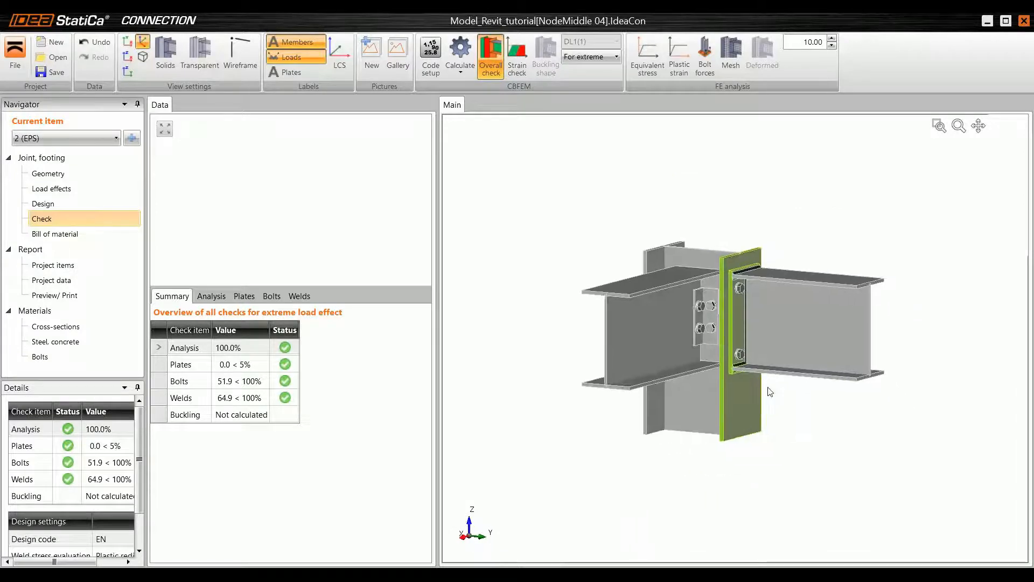
pyautogui.scroll(3, 763, 399)
pyautogui.moveTo(763, 400)
pyautogui.mouseDown(button='middle')
pyautogui.moveTo(738, 374)
pyautogui.moveTo(760, 388)
pyautogui.mouseUp(button='middle')
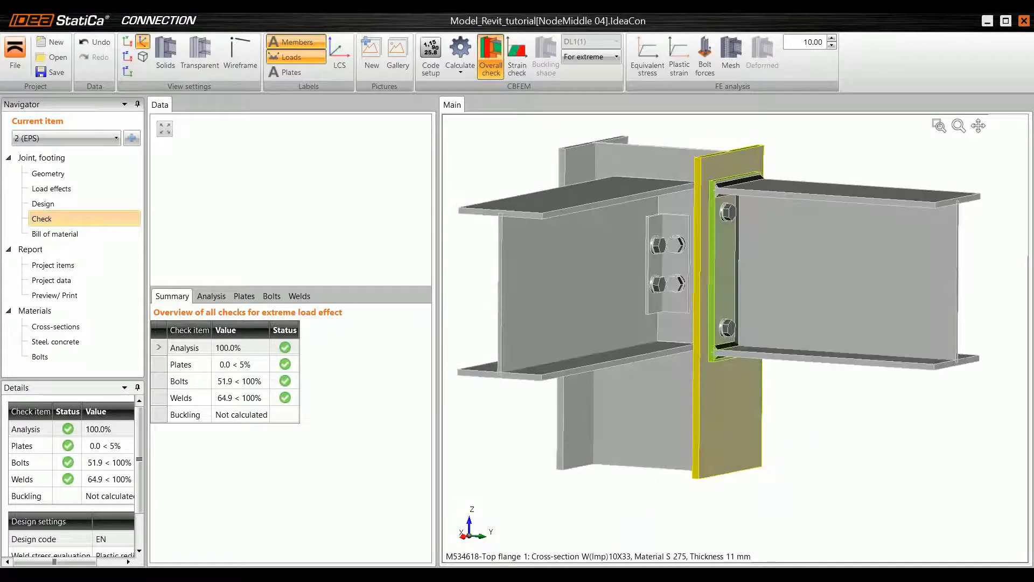
# Step: Review the bolt and weld results in the check summary and examine the cleat and end plate on the joint model
pyautogui.moveTo(833, 448); pyautogui.dragTo(752, 386, button='middle')
pyautogui.scroll(3, 685, 327)
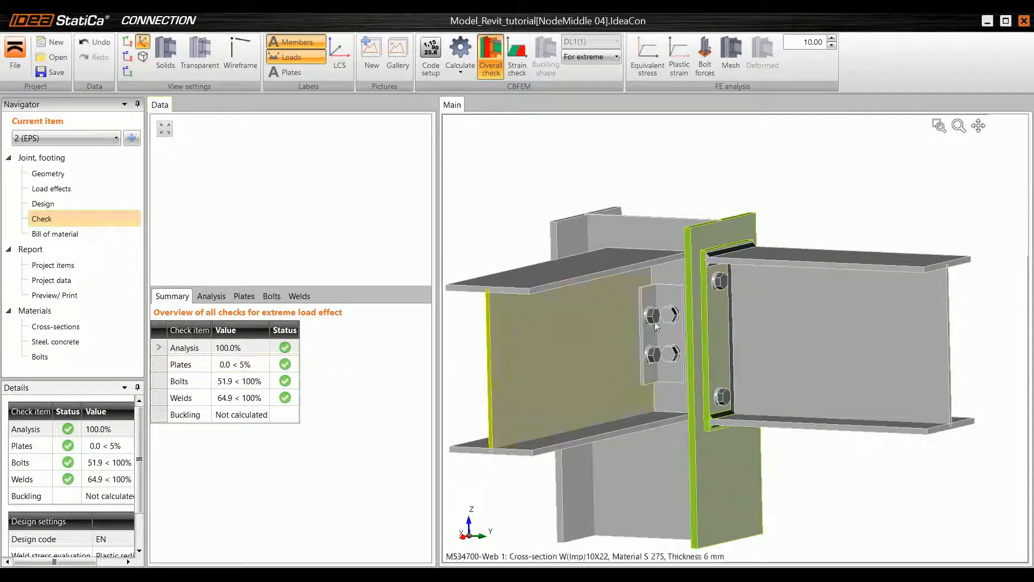
pyautogui.click(234, 382)
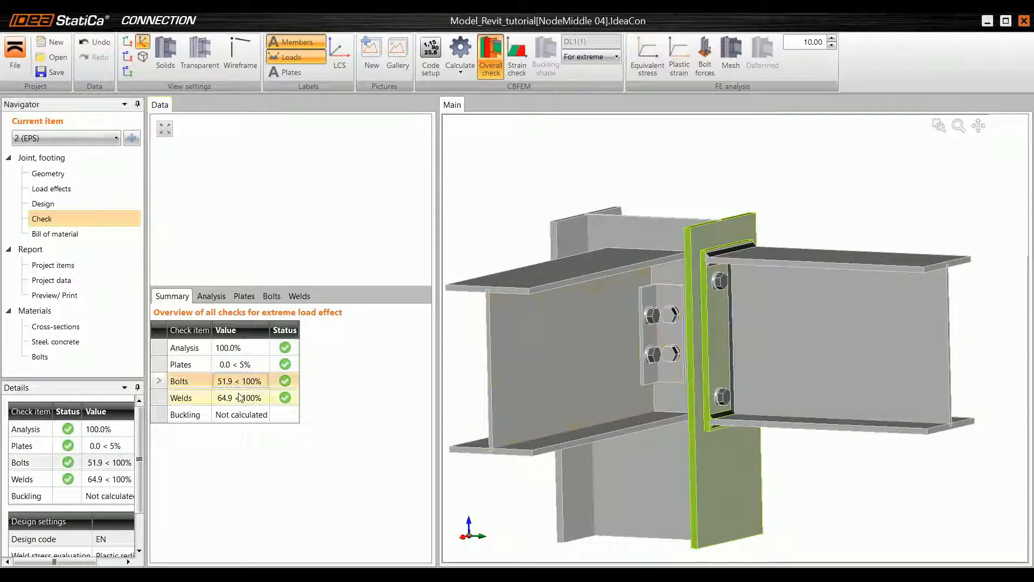
pyautogui.click(238, 398)
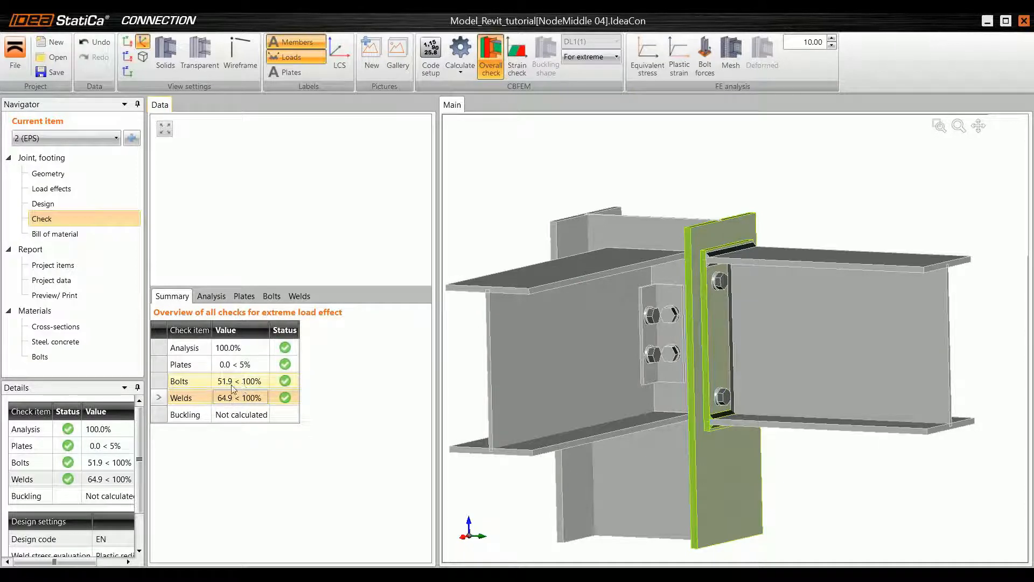
pyautogui.scroll(-2, 626, 324)
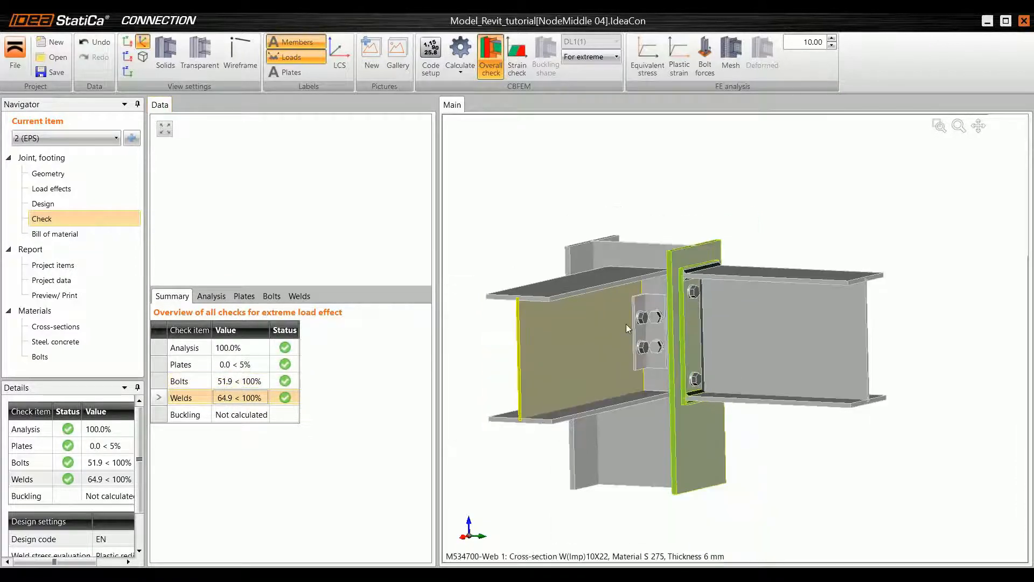
pyautogui.moveTo(644, 379)
pyautogui.mouseDown(button='middle')
pyautogui.moveTo(615, 364)
pyautogui.moveTo(631, 373)
pyautogui.mouseUp(button='middle')
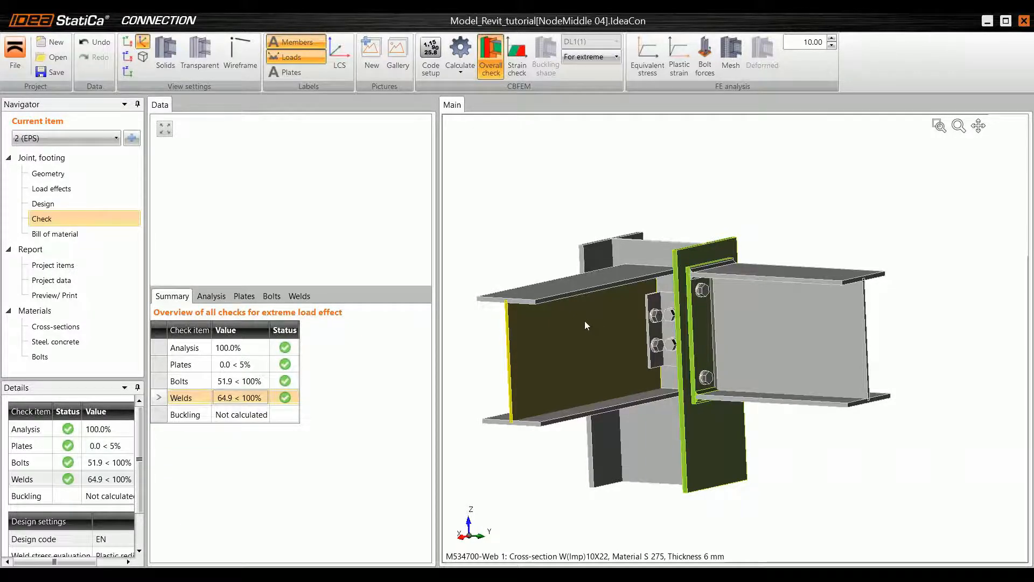
pyautogui.moveTo(584, 321); pyautogui.dragTo(582, 311, button='middle')
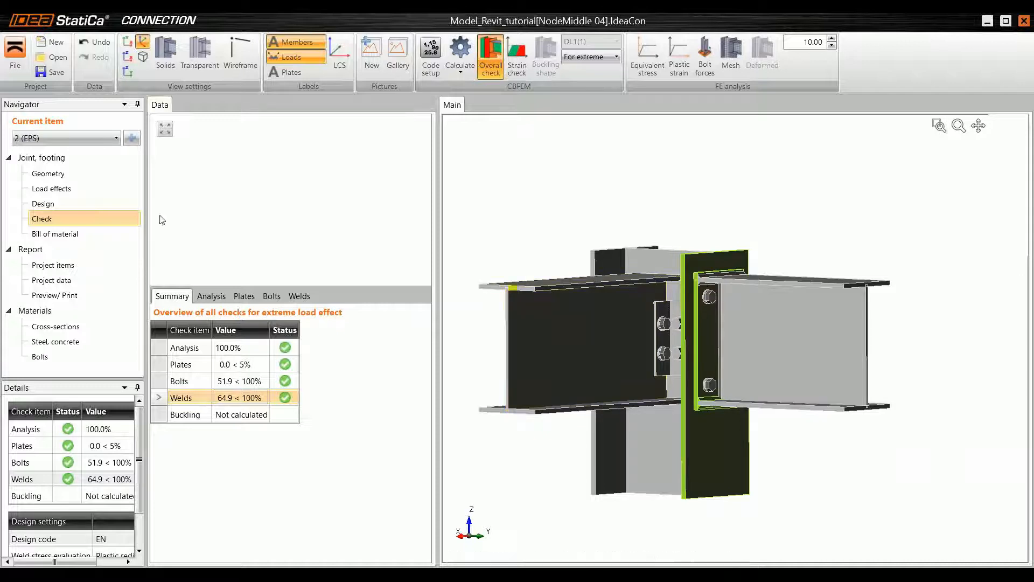
# Step: Return to the joint design and set end plate EP1's thickness to 6 mm
pyautogui.click(58, 204)
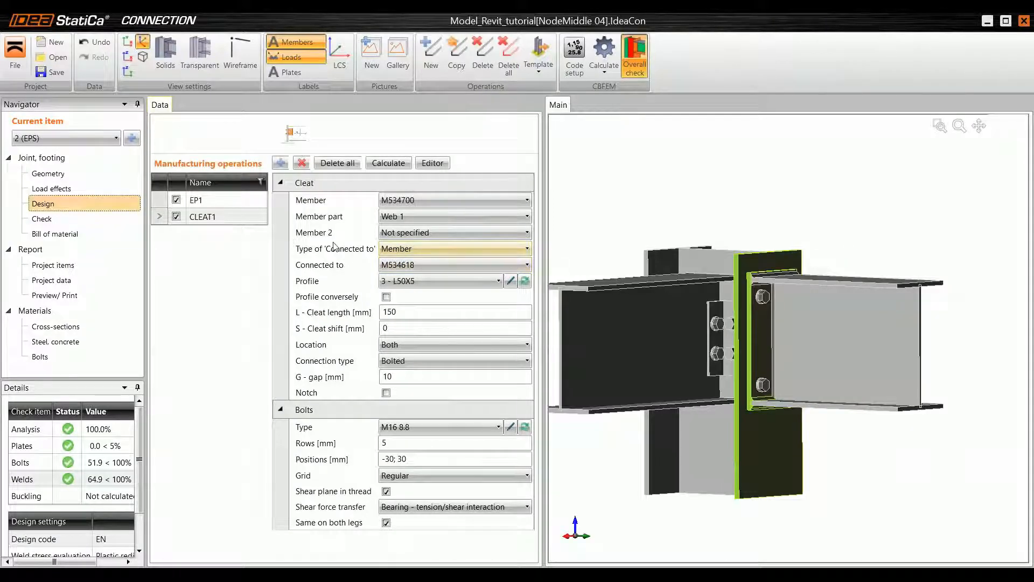
pyautogui.click(165, 54)
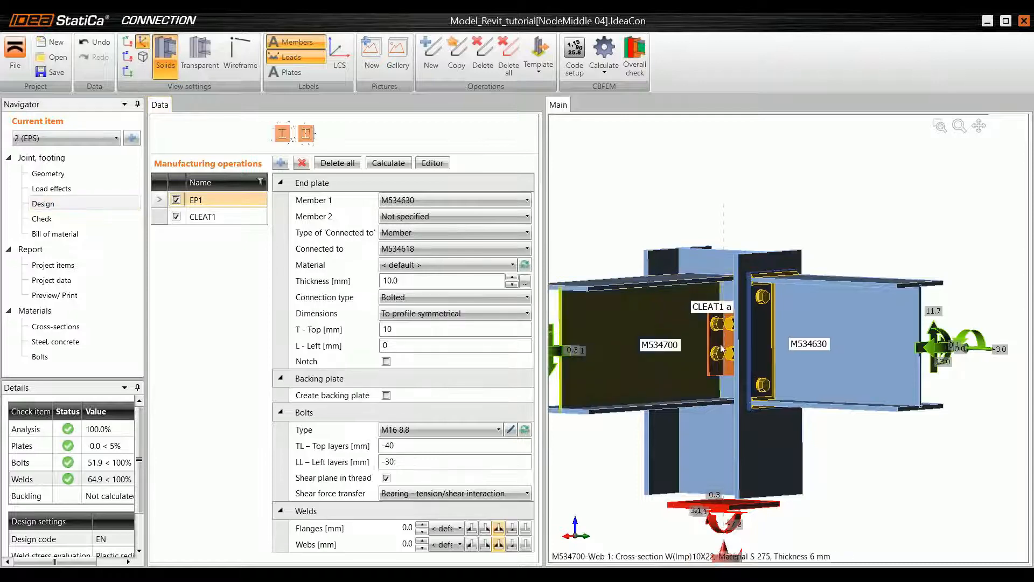
pyautogui.scroll(4, 746, 359)
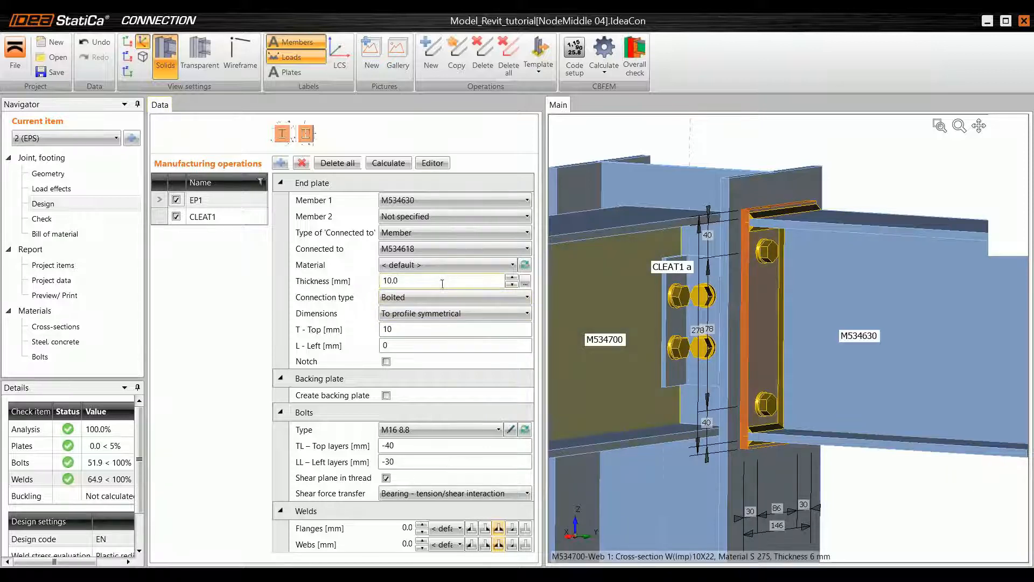
pyautogui.moveTo(441, 282); pyautogui.dragTo(322, 285)
pyautogui.write('6')
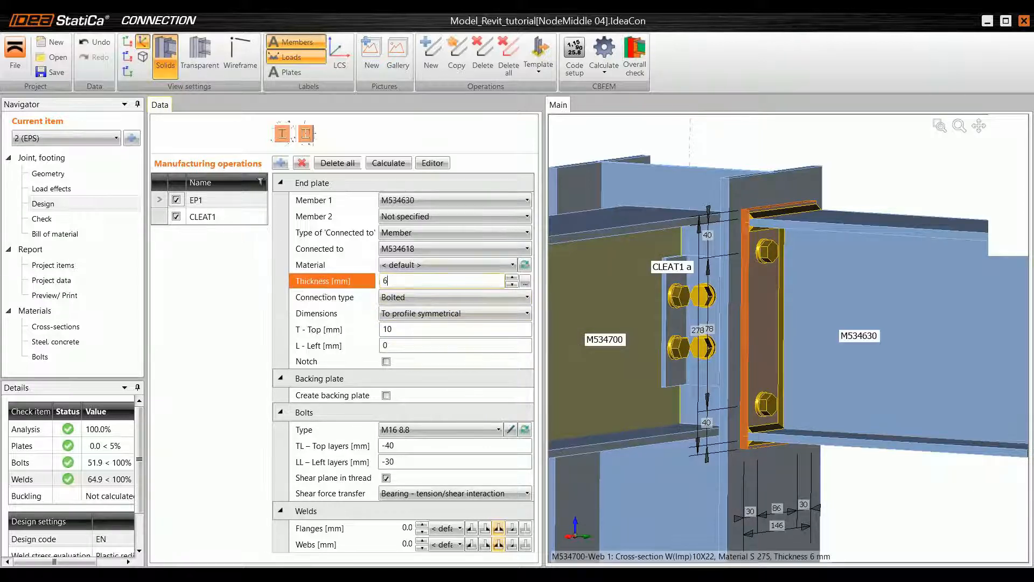
pyautogui.press('Tab')
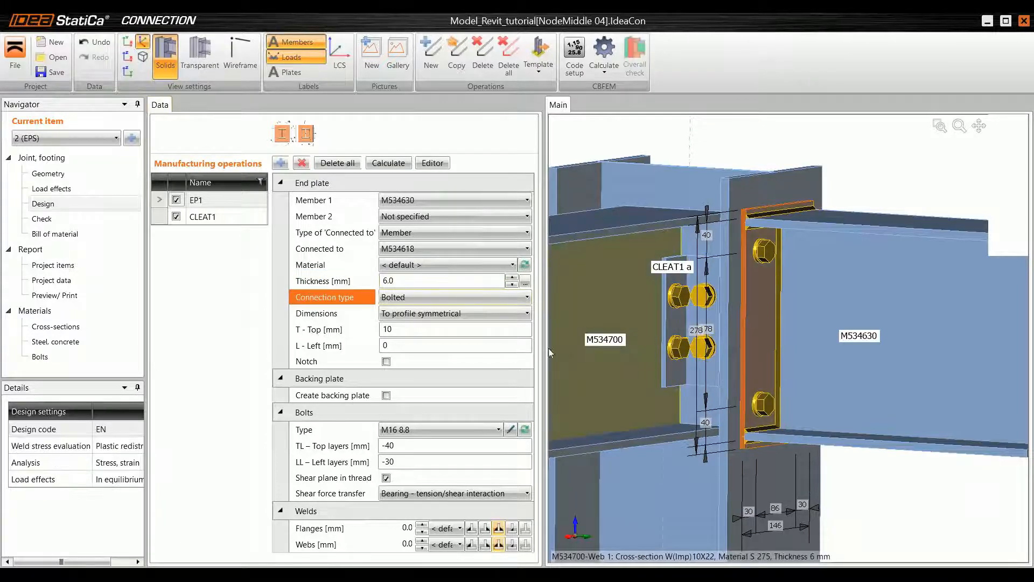
# Step: Change the end plate's bolt assembly to M12 8.8
pyautogui.click(525, 428)
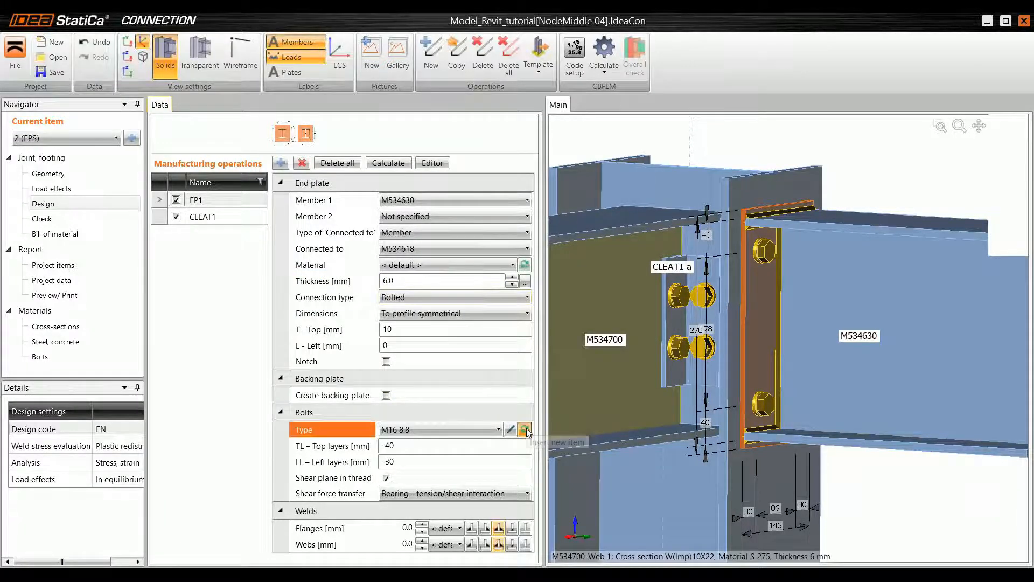
pyautogui.click(522, 93)
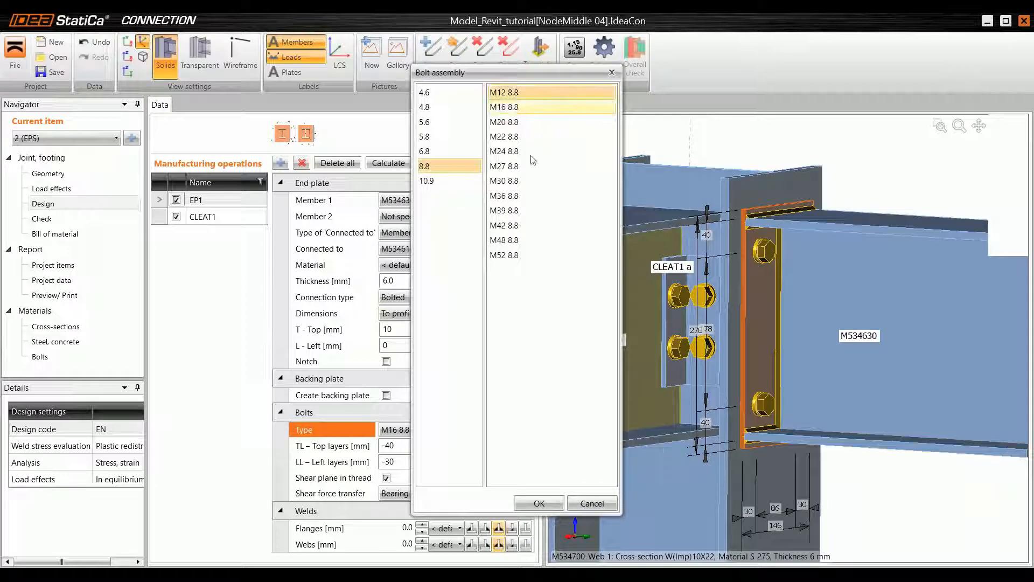
pyautogui.click(540, 504)
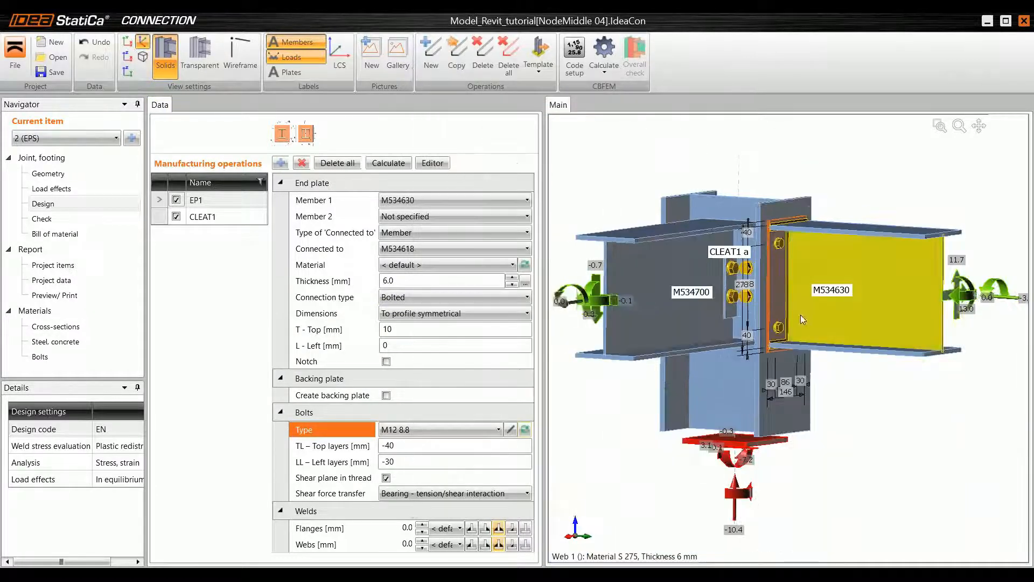
# Step: Change CLEAT1's profile to the rolled angle section L45X4
pyautogui.scroll(2, 752, 309)
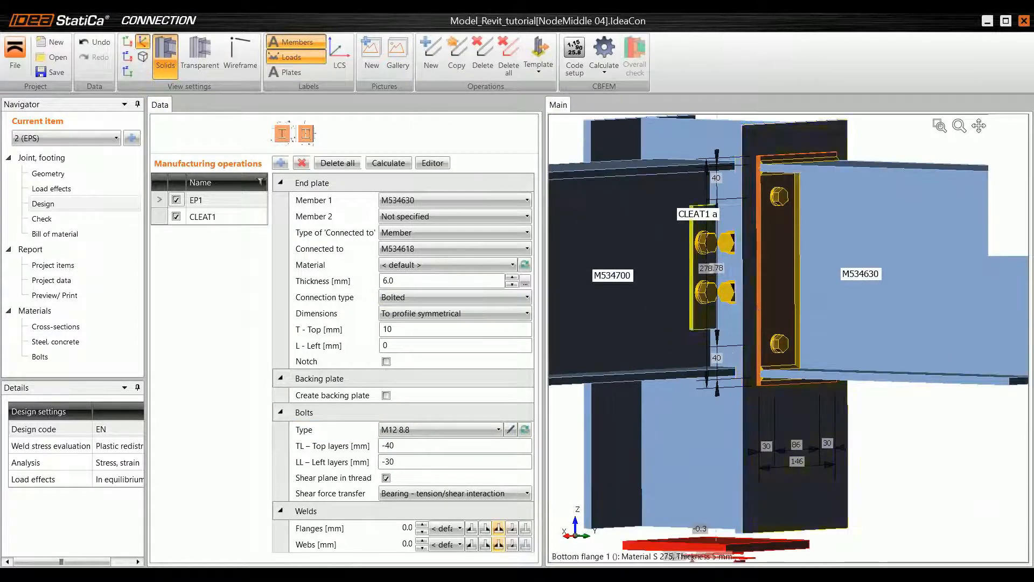
pyautogui.moveTo(706, 267); pyautogui.dragTo(756, 264, button='middle')
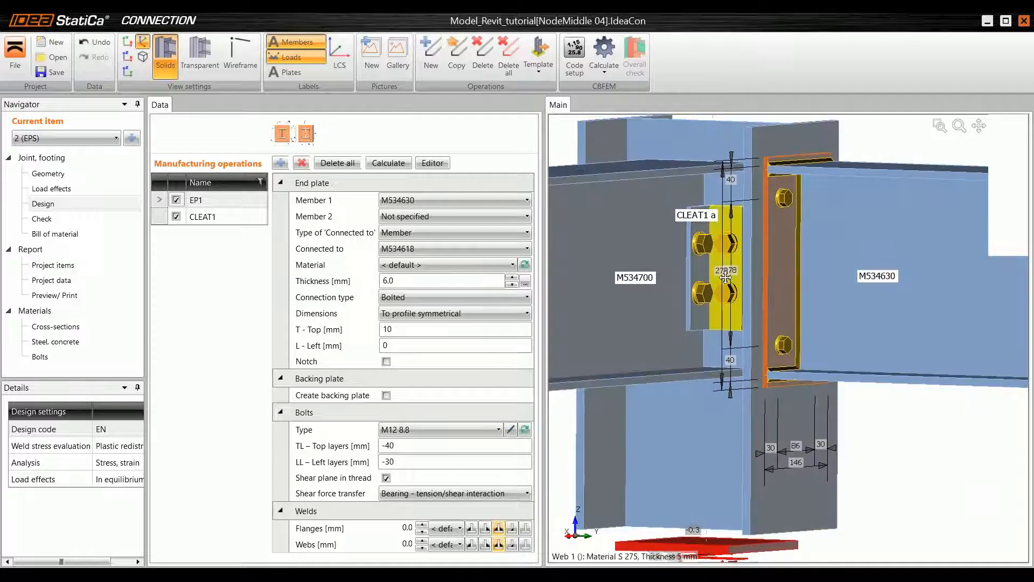
pyautogui.click(156, 216)
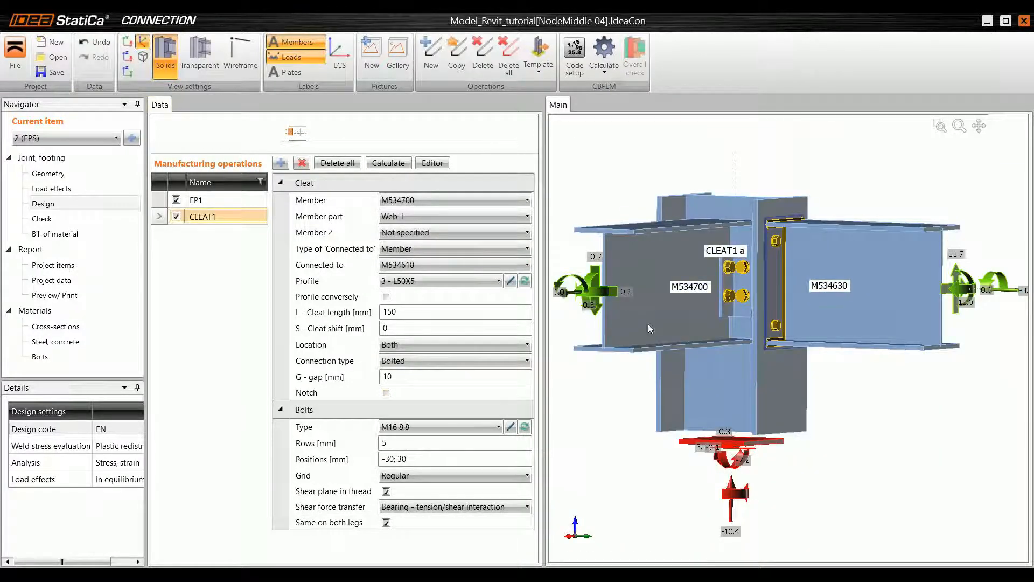
pyautogui.scroll(2, 751, 289)
pyautogui.scroll(2, 797, 271)
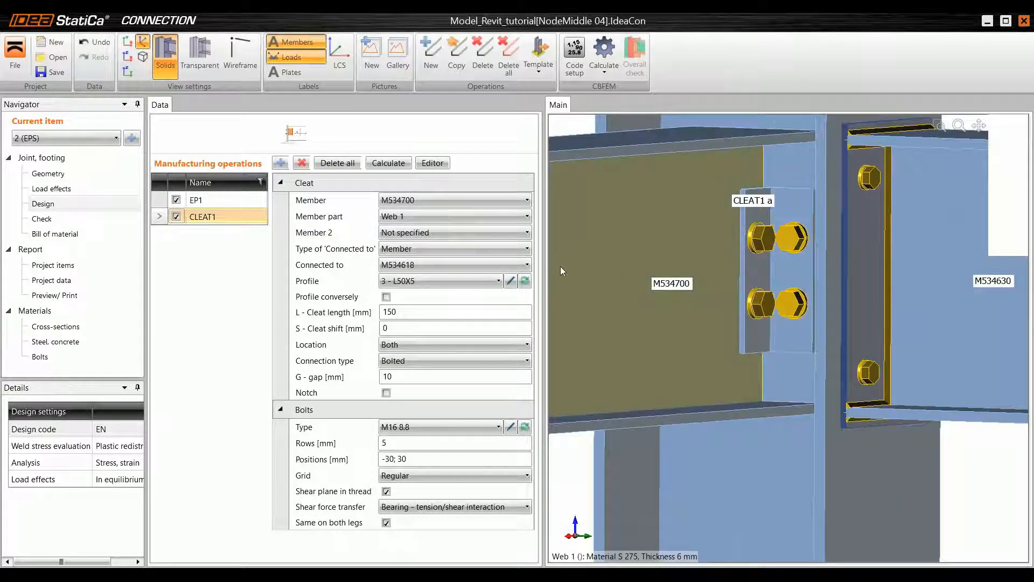
pyautogui.click(510, 280)
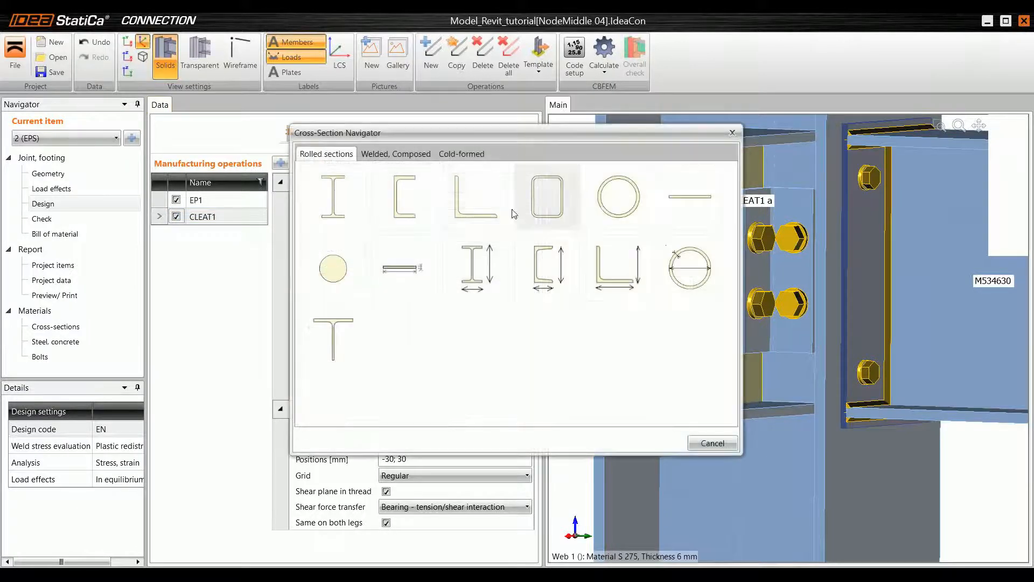
pyautogui.click(503, 209)
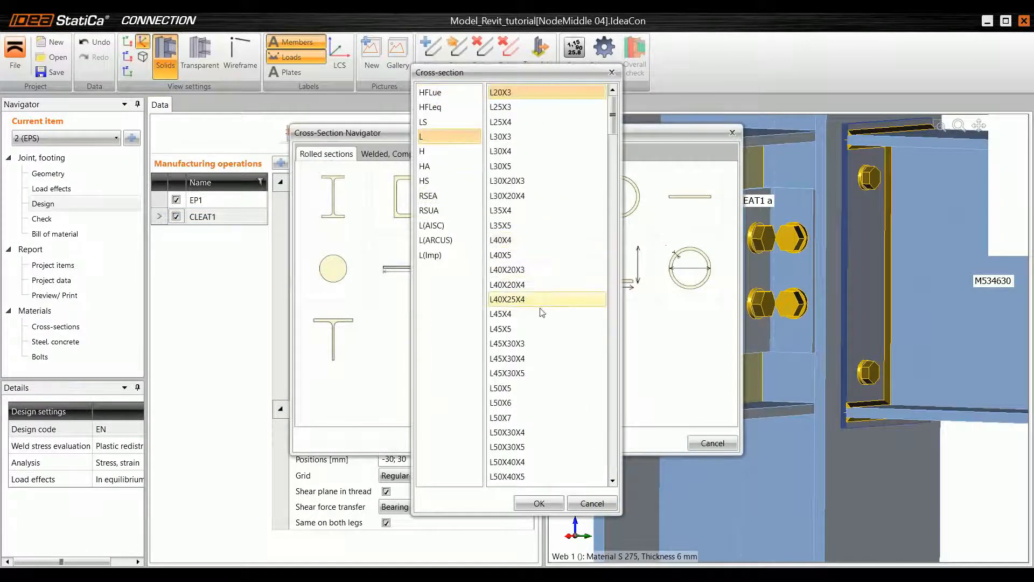
pyautogui.click(512, 315)
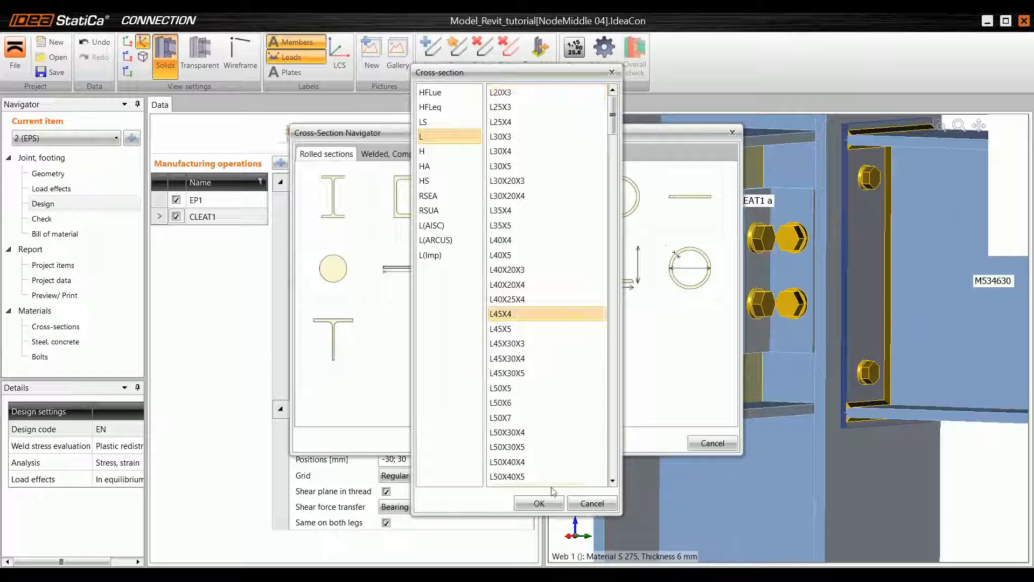
pyautogui.click(543, 502)
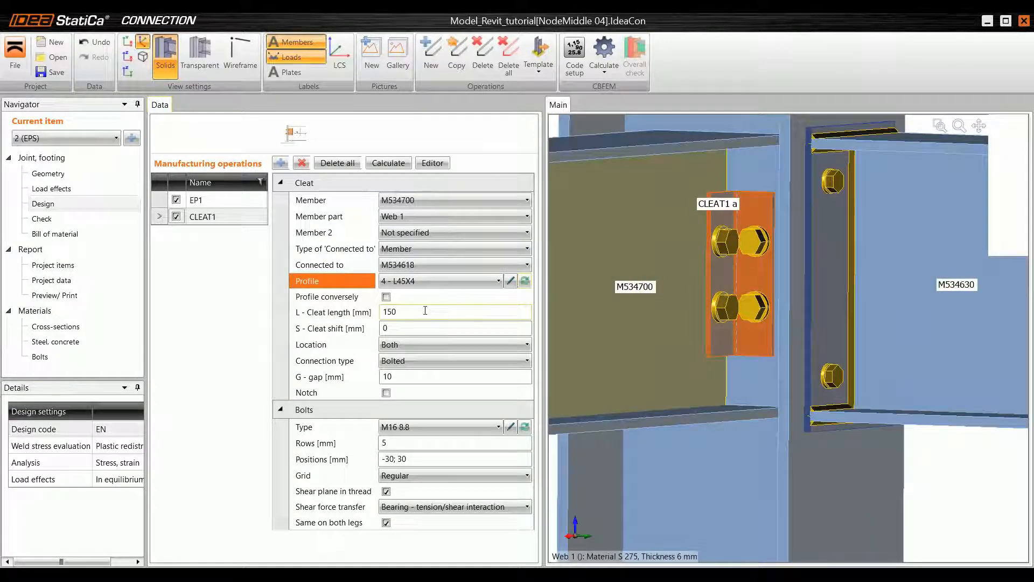
# Step: Set CLEAT1's cleat length to 100 mm and its bolt type to M12 8.8
pyautogui.click(431, 313)
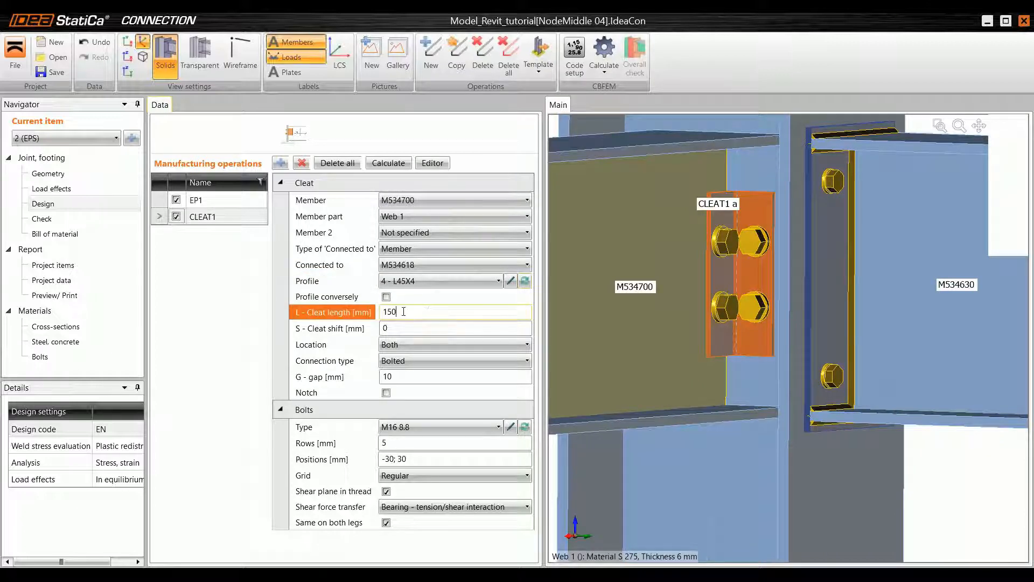
pyautogui.write('00')
pyautogui.press('Tab')
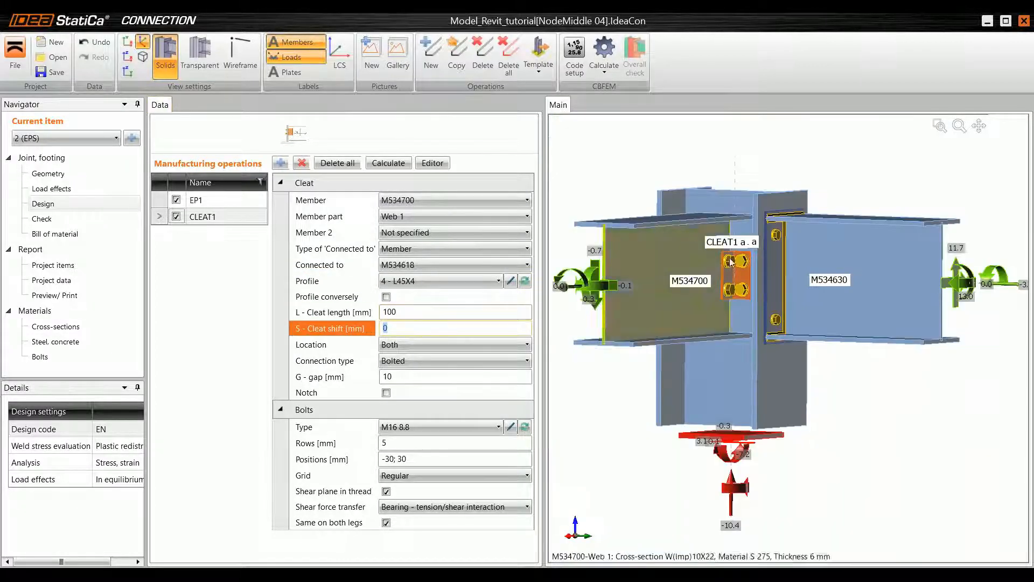
pyautogui.scroll(5, 725, 267)
pyautogui.click(492, 428)
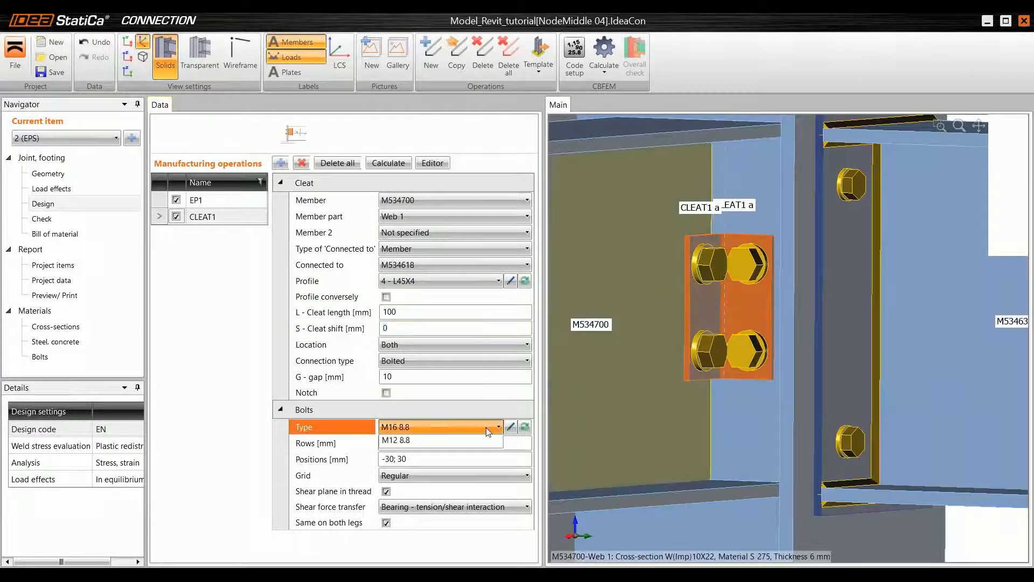
pyautogui.click(414, 458)
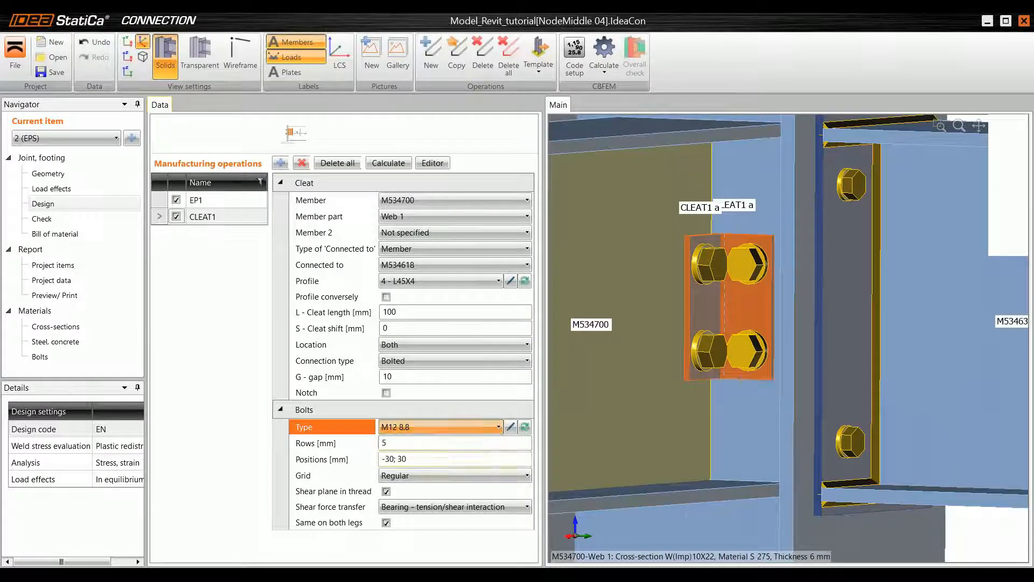
# Step: Calculate the joint with the reduced plate, cleat and bolts, and review its overall check on the model
pyautogui.scroll(-3, 699, 358)
pyautogui.scroll(-5, 699, 360)
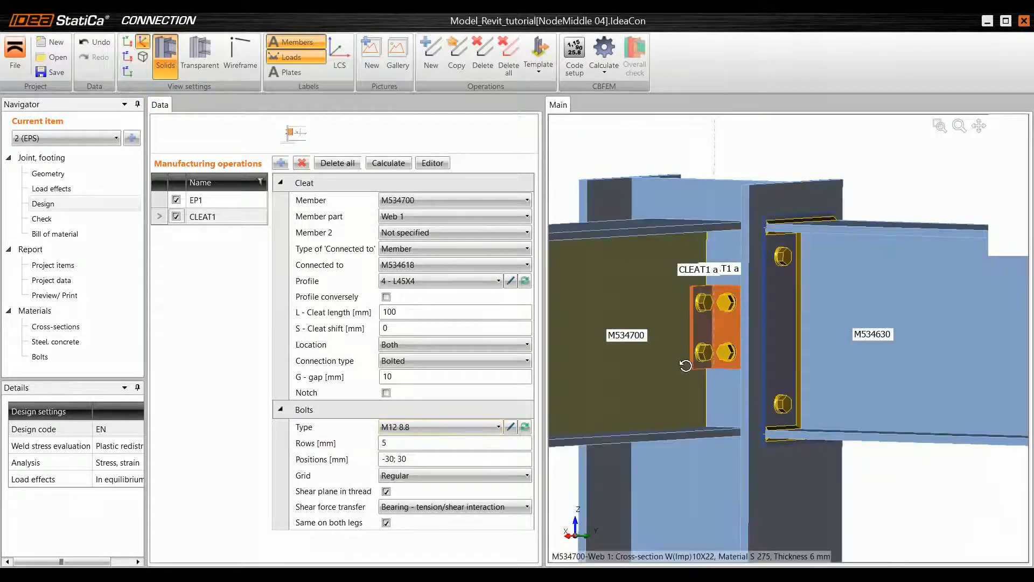
pyautogui.moveTo(691, 364); pyautogui.dragTo(668, 358, button='middle')
pyautogui.click(61, 216)
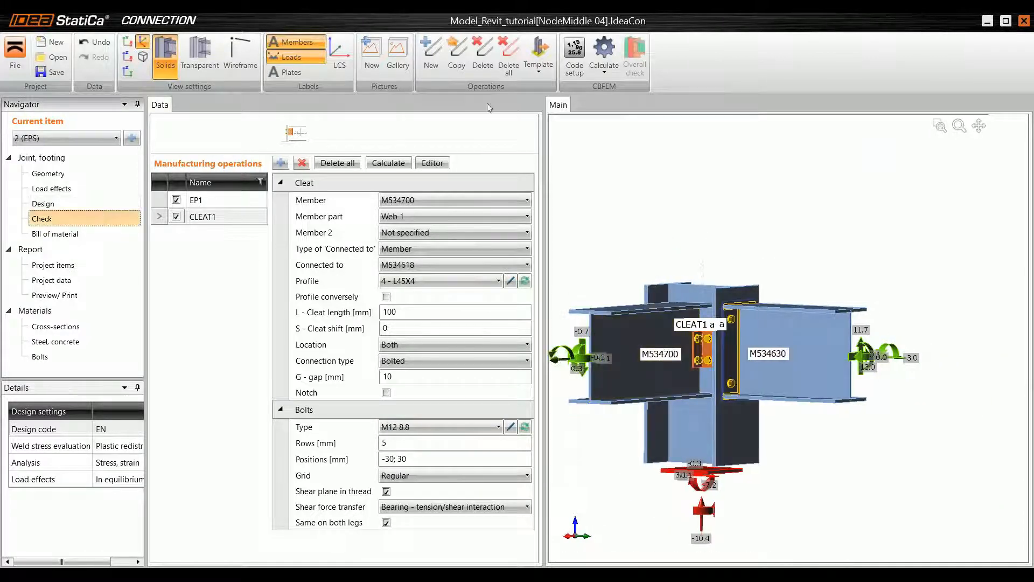
pyautogui.click(460, 53)
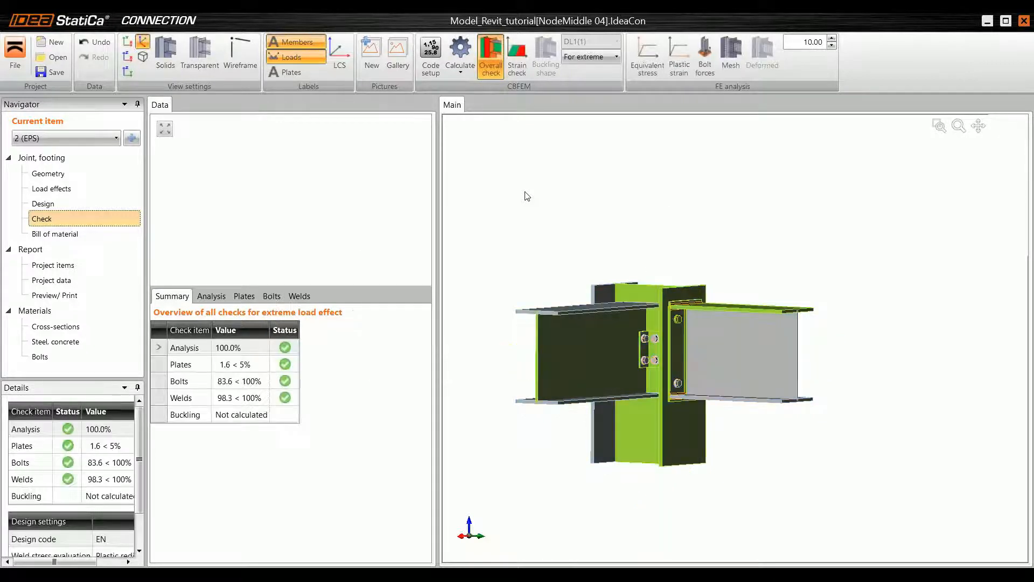
pyautogui.moveTo(600, 274); pyautogui.dragTo(618, 303, button='middle')
pyautogui.scroll(3, 640, 345)
pyautogui.moveTo(644, 345); pyautogui.dragTo(658, 297, button='middle')
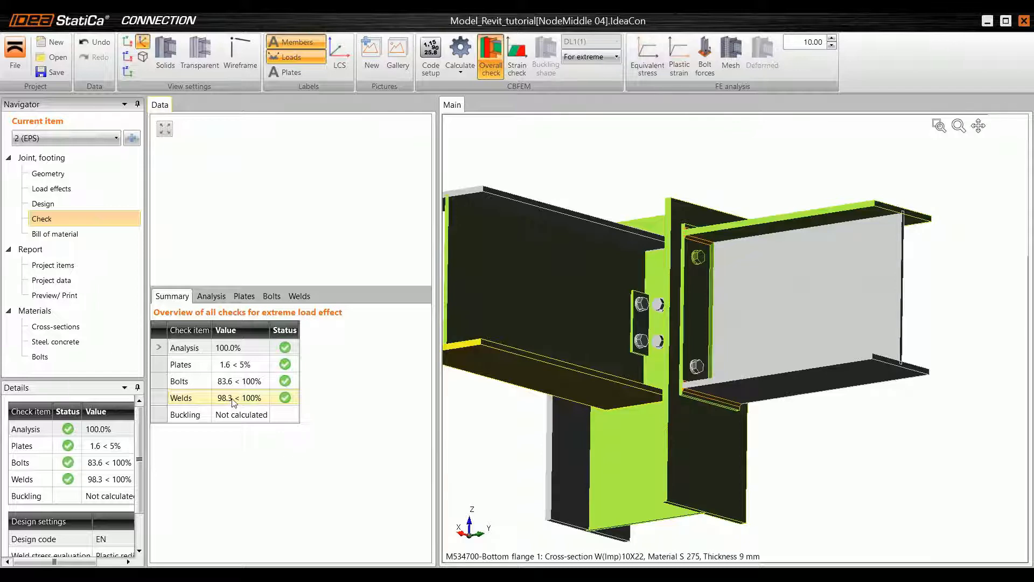
pyautogui.moveTo(620, 329); pyautogui.dragTo(625, 376, button='middle')
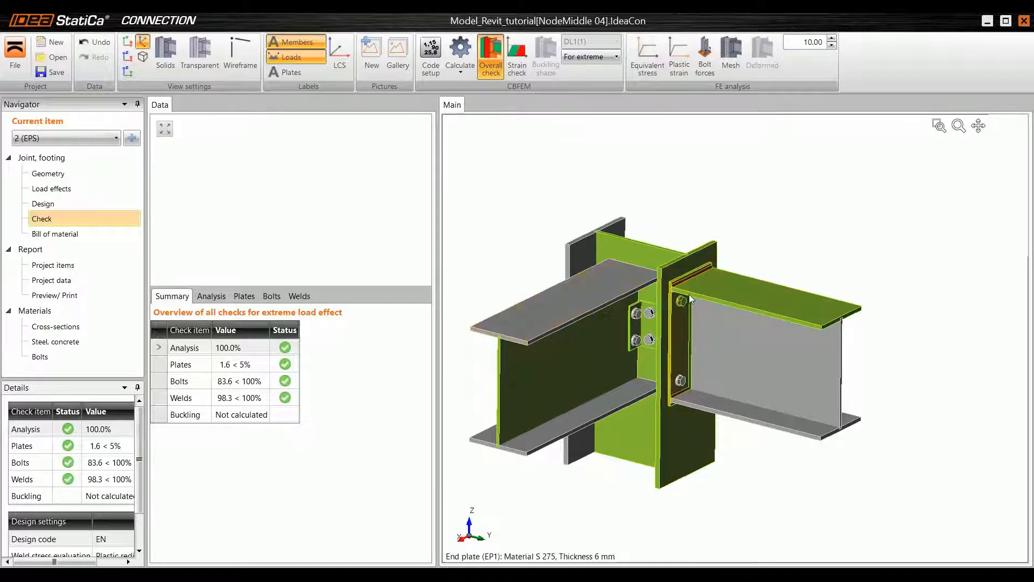
# Step: Open the joint geometry and set member M534700's pitch to 20°
pyautogui.click(71, 175)
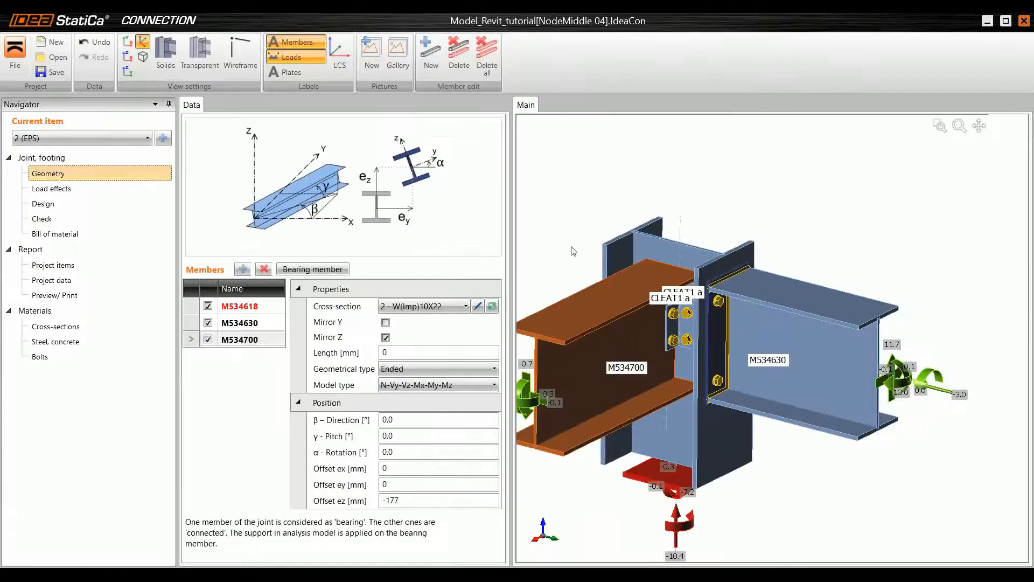
pyautogui.click(323, 435)
pyautogui.write('20')
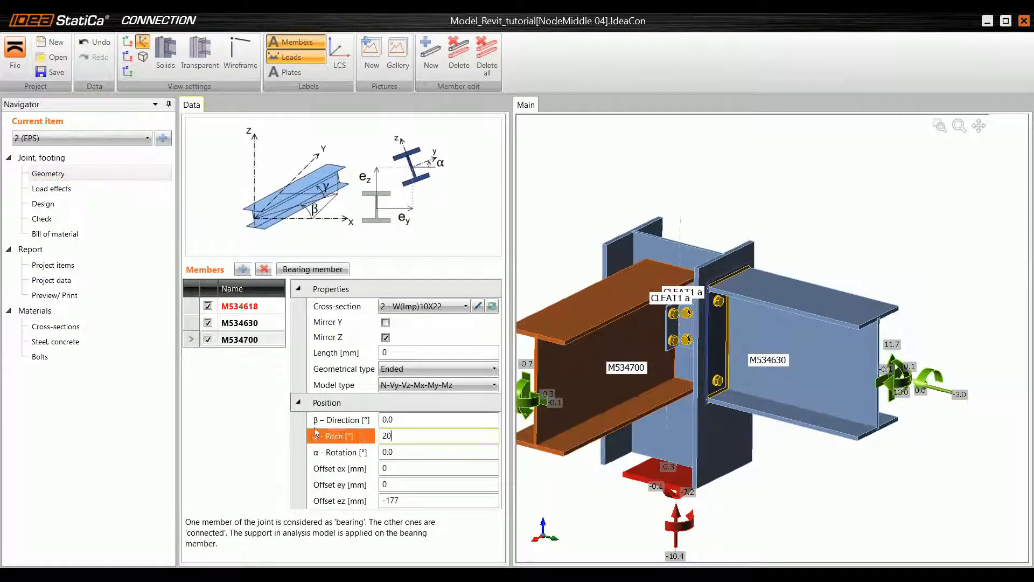
pyautogui.press('Return')
pyautogui.moveTo(693, 360)
pyautogui.mouseDown(button='middle')
pyautogui.moveTo(674, 362)
pyautogui.moveTo(695, 366)
pyautogui.mouseUp(button='middle')
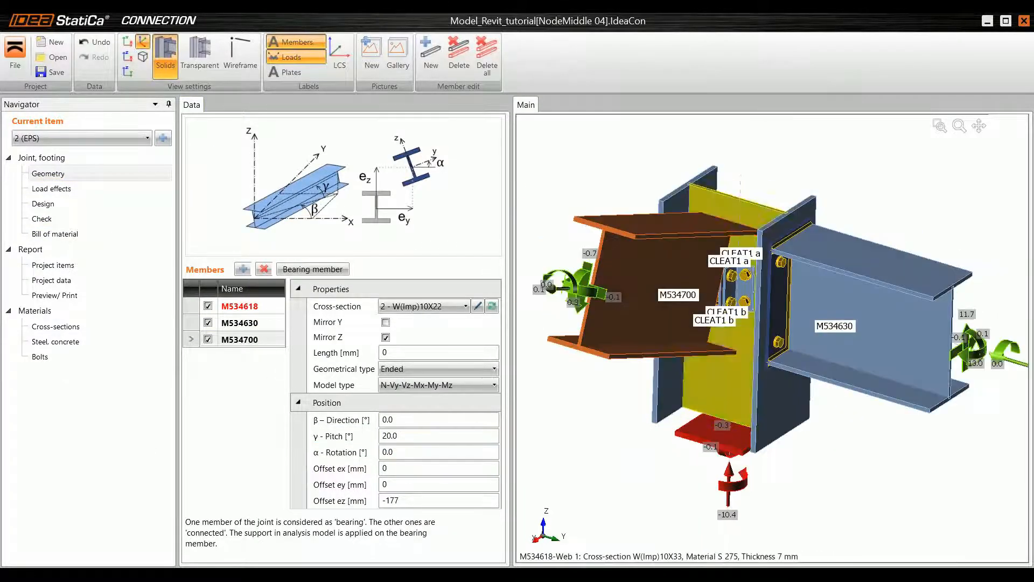
# Step: Reset member M534700's pitch to 0°
pyautogui.click(331, 435)
pyautogui.write('0')
pyautogui.press('Return')
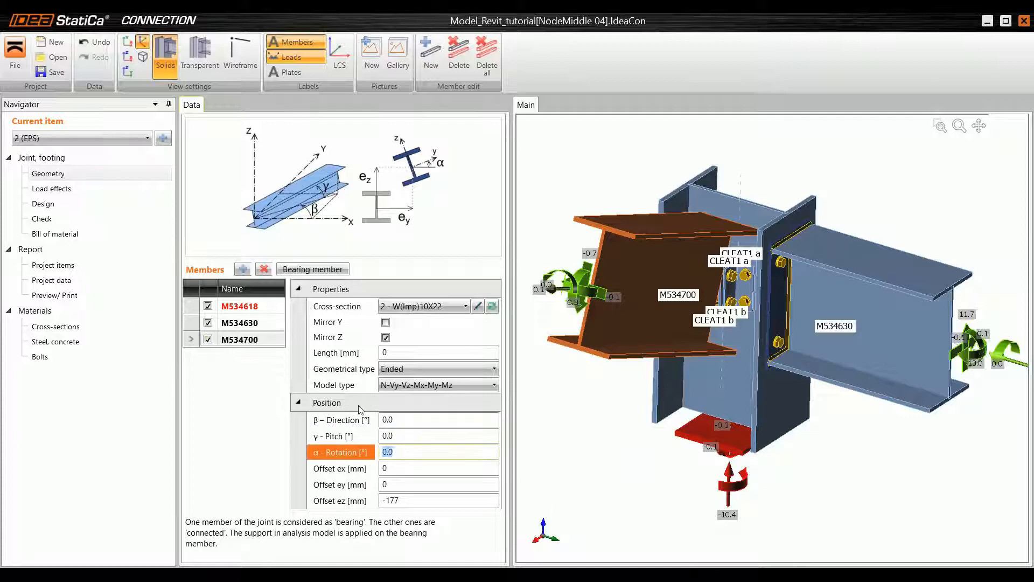
# Step: Set member M534630's pitch to -20°
pyautogui.click(240, 322)
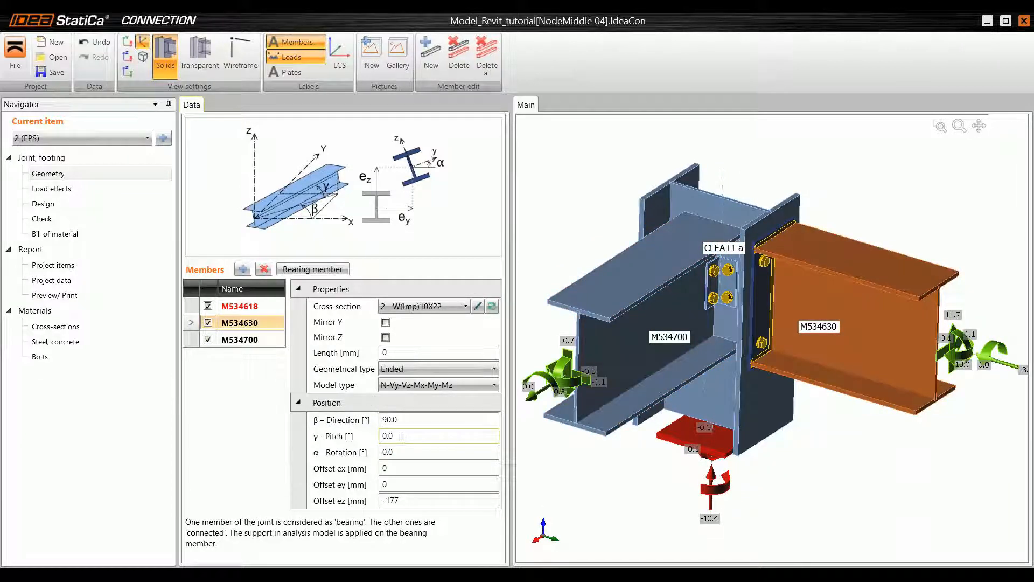
pyautogui.click(348, 435)
pyautogui.write('-')
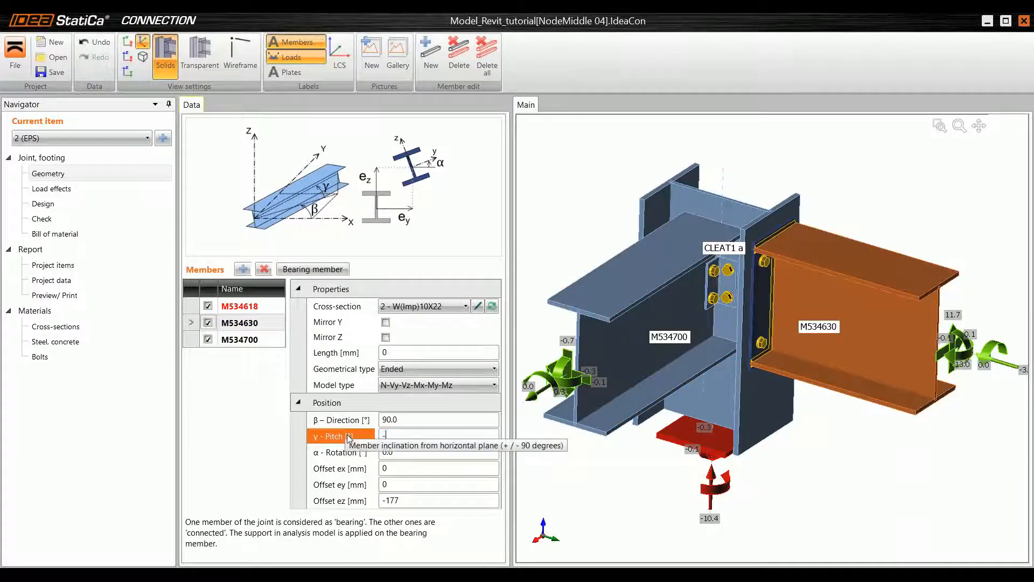
pyautogui.write('20')
pyautogui.press('Return')
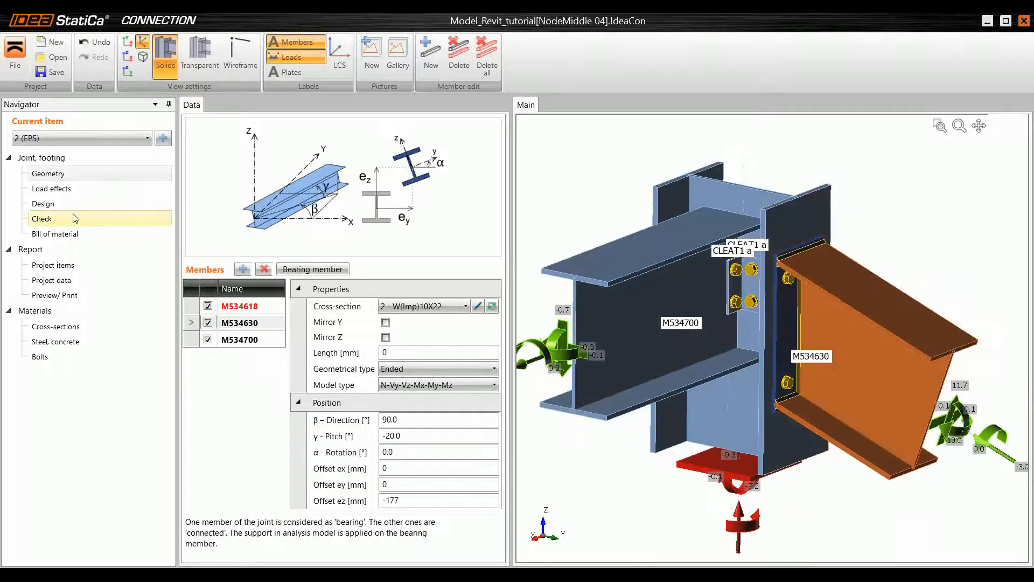
# Step: Open the joint's check and view the connection of the inclined member M534630 on the model
pyautogui.click(66, 207)
pyautogui.click(112, 222)
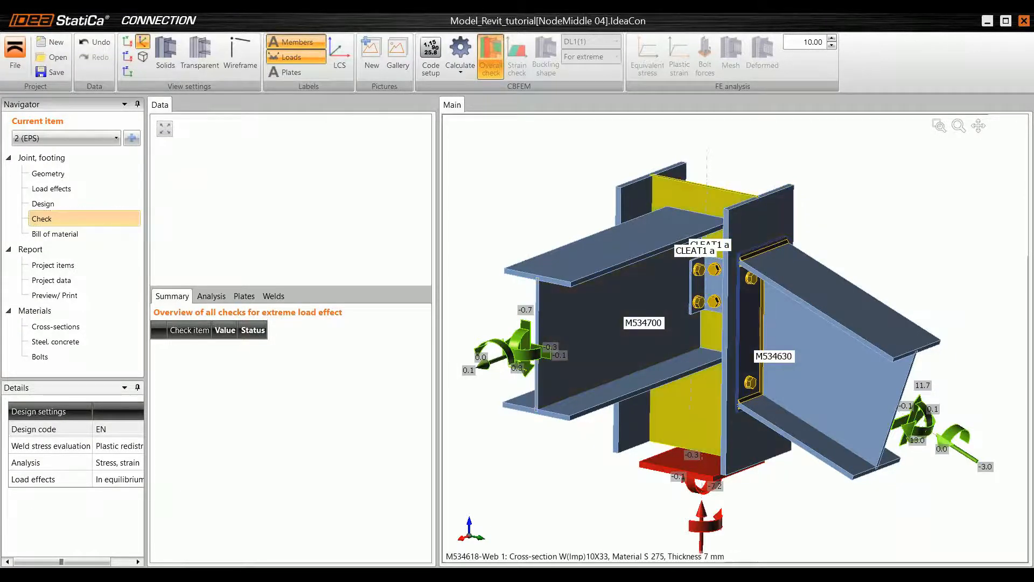
pyautogui.moveTo(680, 280); pyautogui.dragTo(686, 331, button='right')
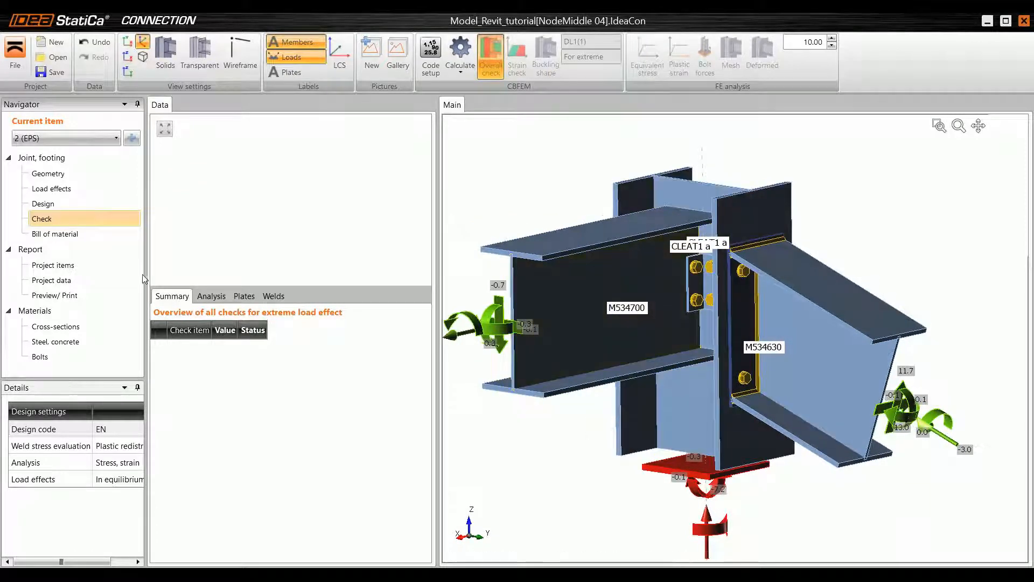
# Step: Open the report preview for project item 2 and review it from the project data through the checks to the code settings
pyautogui.click(74, 298)
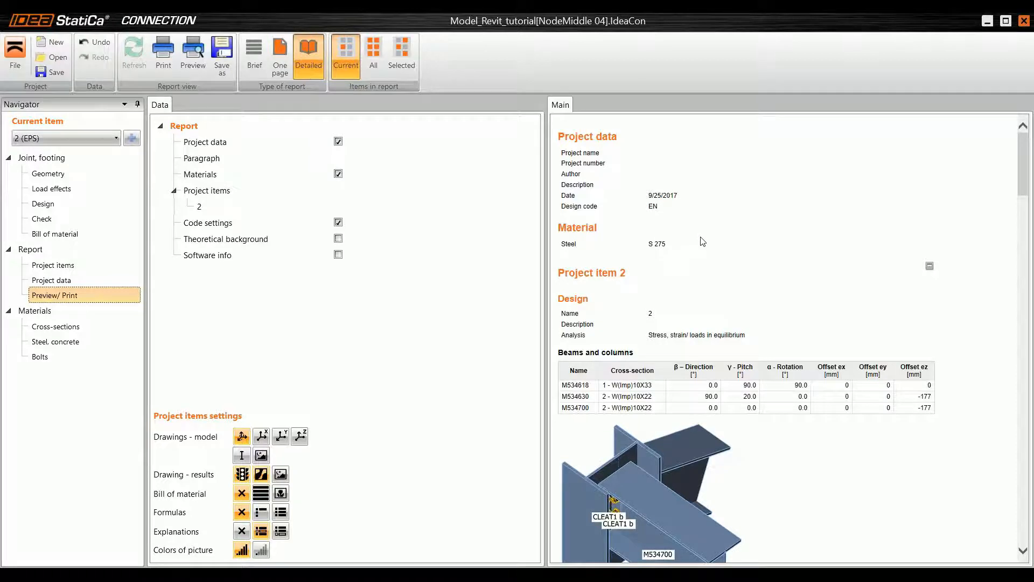
pyautogui.scroll(-6, 692, 242)
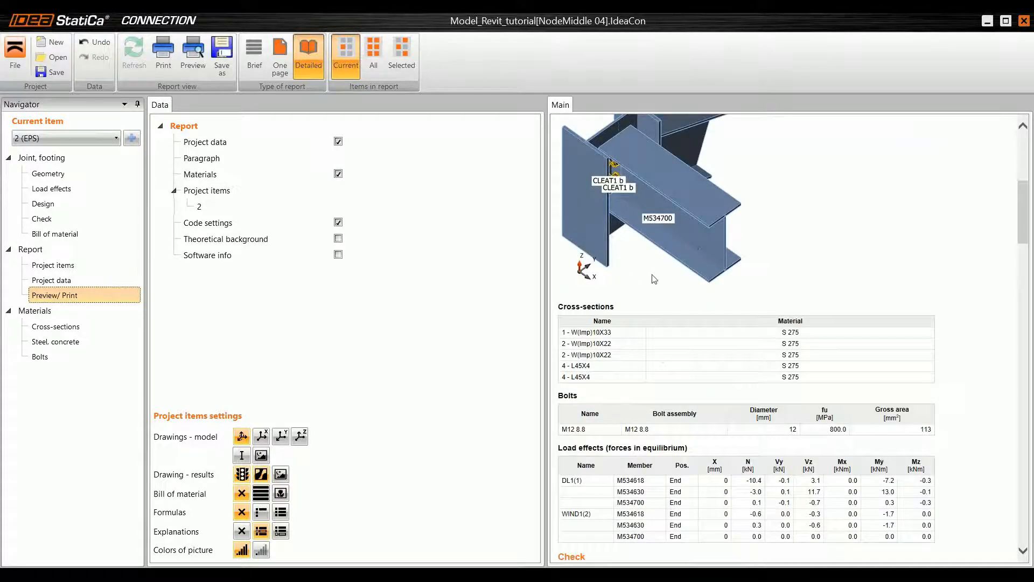
pyautogui.scroll(-2, 687, 268)
pyautogui.scroll(6, 689, 269)
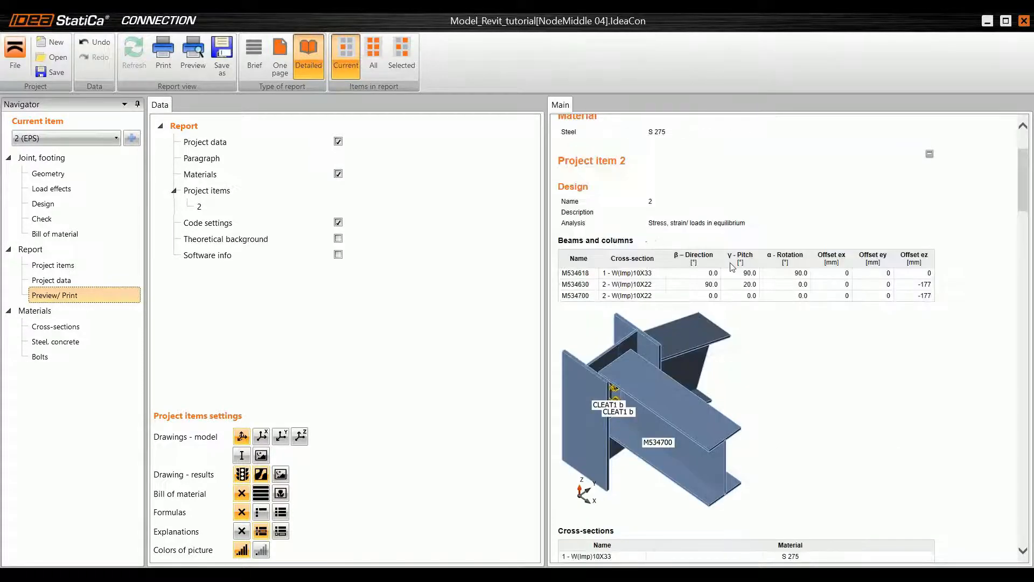
pyautogui.scroll(-2, 733, 267)
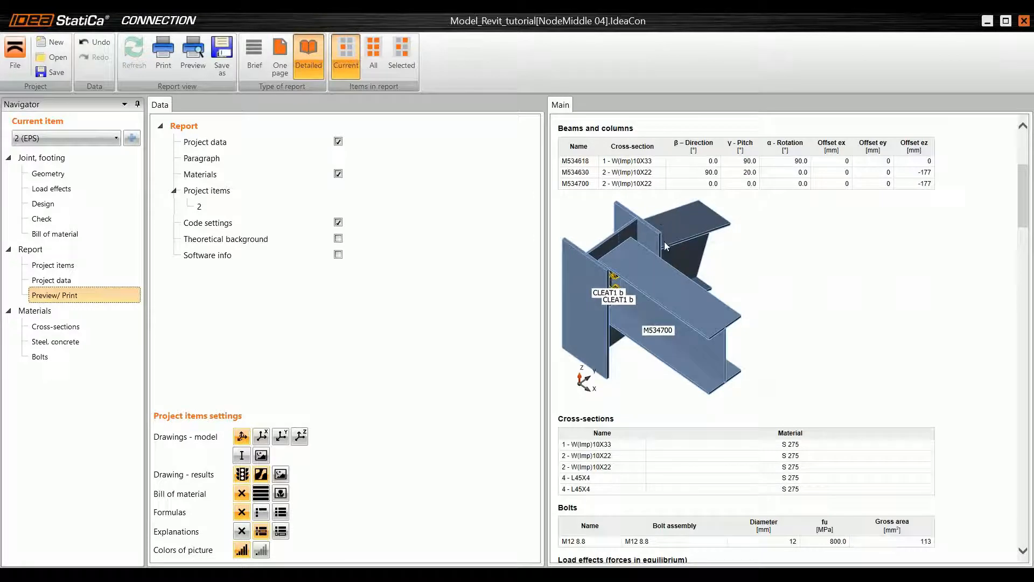
pyautogui.scroll(-2, 629, 246)
pyautogui.scroll(-4, 641, 200)
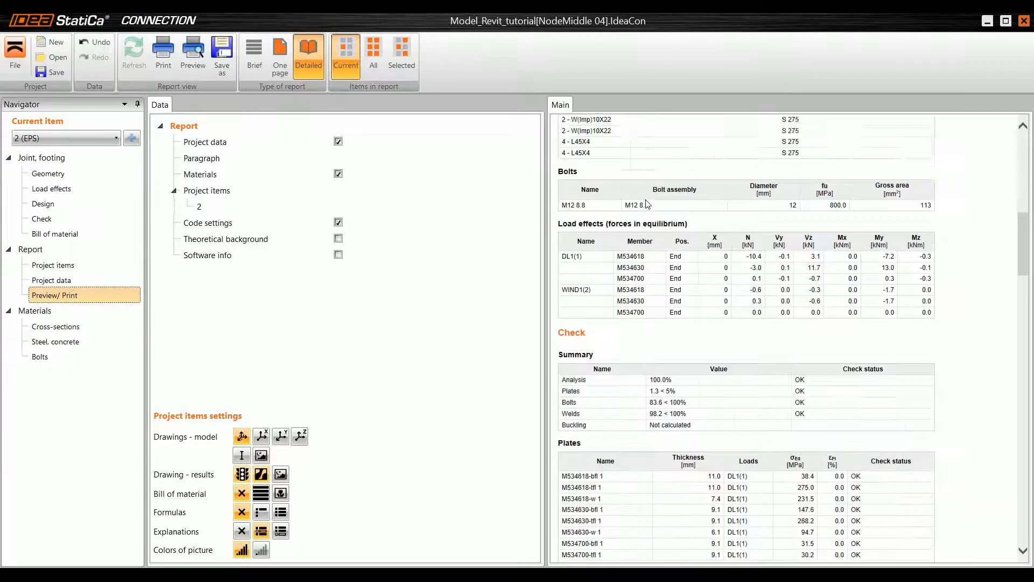
pyautogui.scroll(-13, 647, 204)
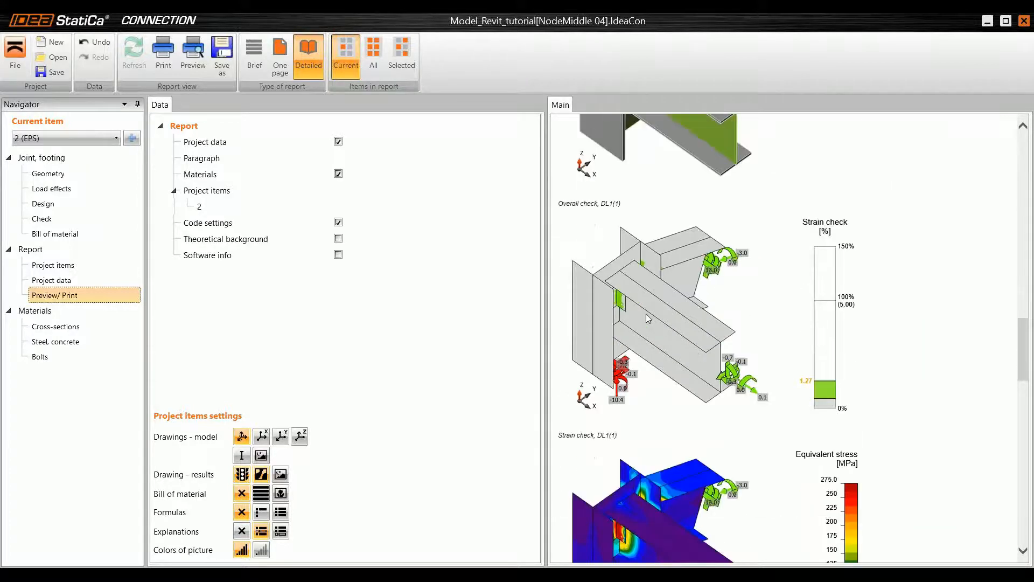
pyautogui.scroll(-18, 645, 313)
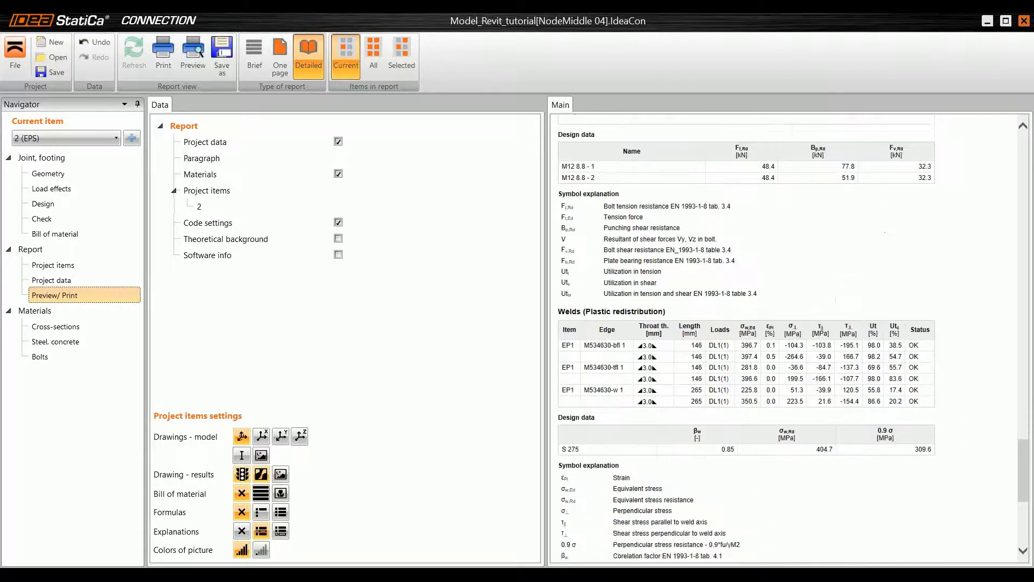
pyautogui.scroll(-5, 622, 330)
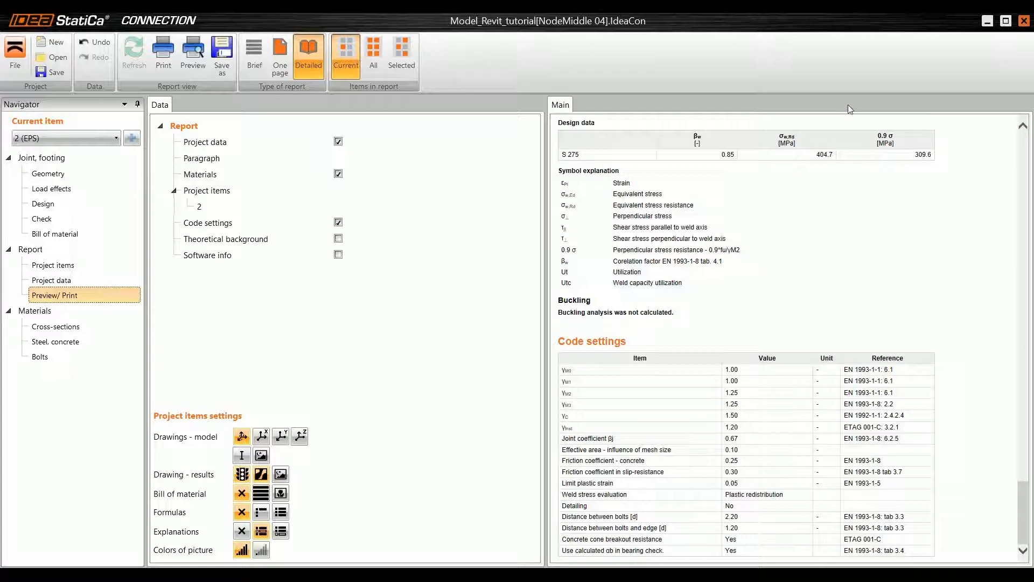
# Step: Open the check of the AS-Import joint in AsToIdeaTempProj and examine its end plates and lower haunch from below
pyautogui.click(43, 219)
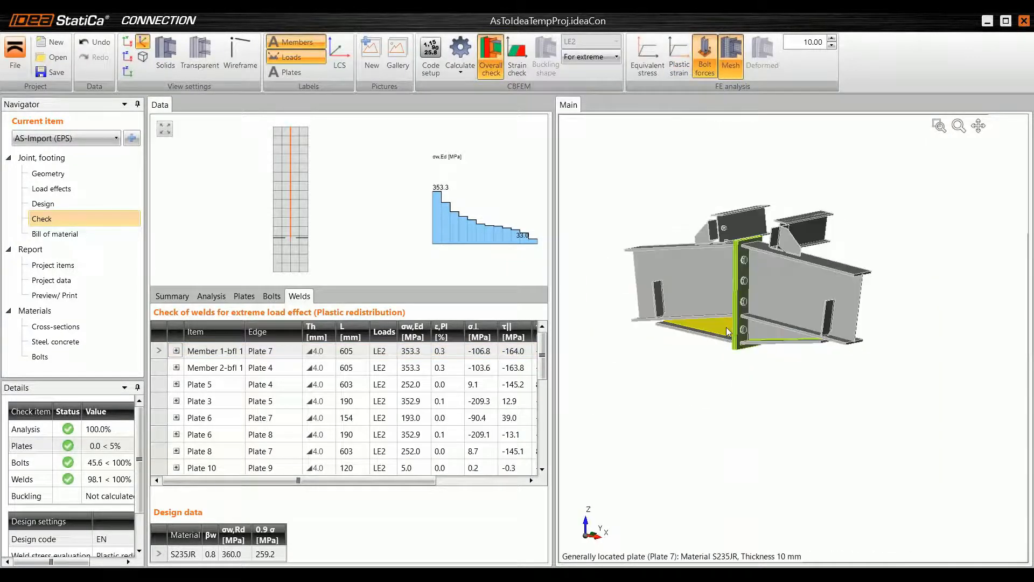
pyautogui.scroll(5, 726, 328)
pyautogui.moveTo(739, 324); pyautogui.dragTo(737, 293, button='middle')
pyautogui.scroll(-2, 738, 294)
pyautogui.scroll(-3, 816, 292)
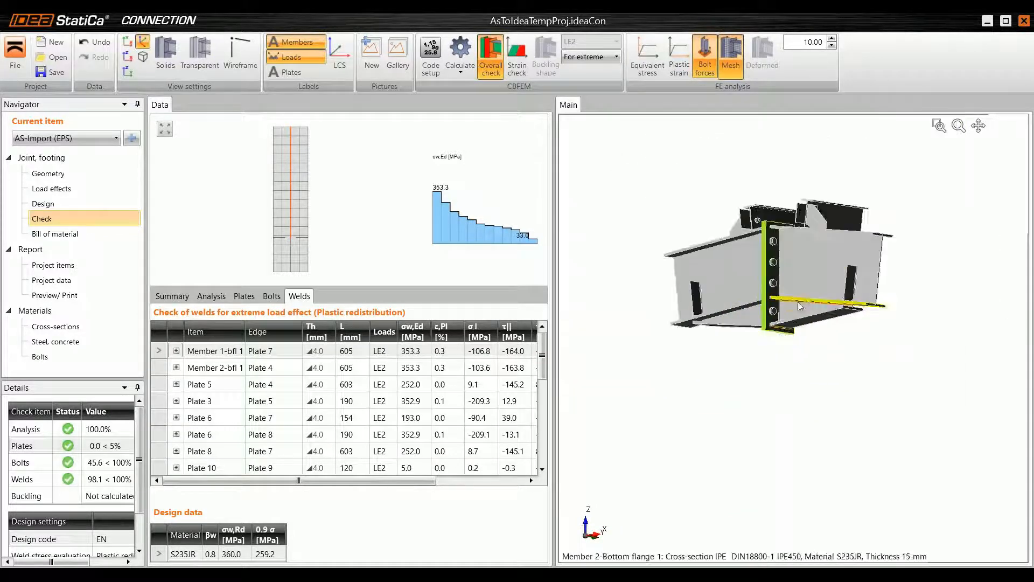
pyautogui.moveTo(803, 316); pyautogui.dragTo(818, 272, button='middle')
pyautogui.scroll(4, 817, 273)
pyautogui.moveTo(752, 307); pyautogui.dragTo(760, 284, button='middle')
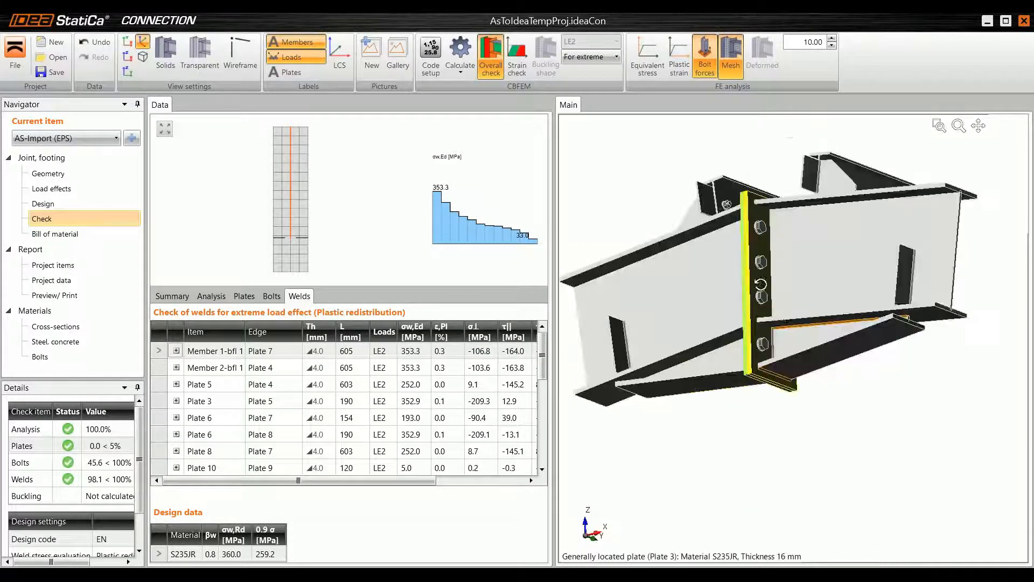
pyautogui.scroll(5, 790, 363)
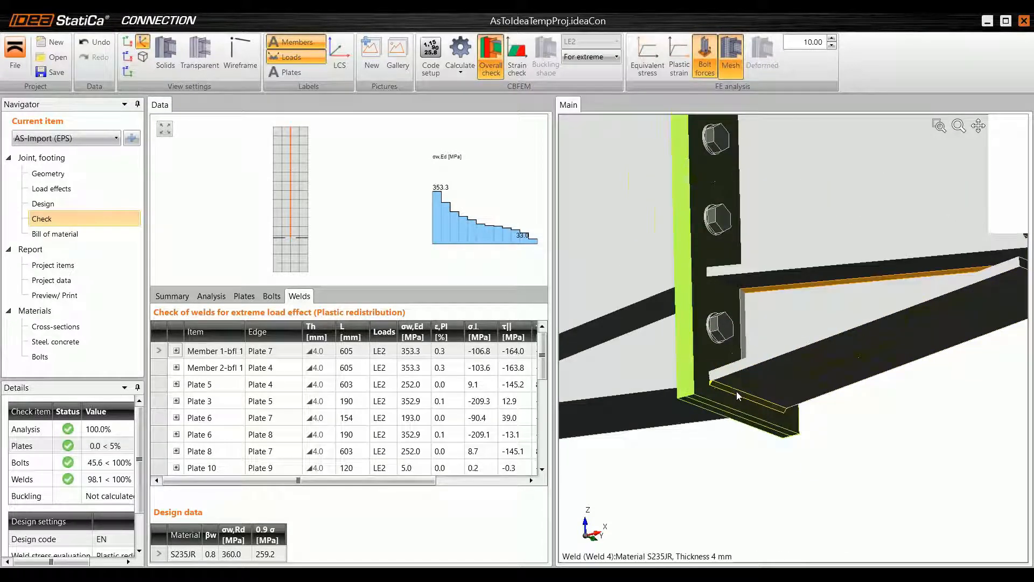
pyautogui.moveTo(759, 297)
pyautogui.mouseDown(button='middle')
pyautogui.moveTo(765, 318)
pyautogui.moveTo(764, 300)
pyautogui.mouseUp(button='middle')
pyautogui.scroll(-2, 768, 319)
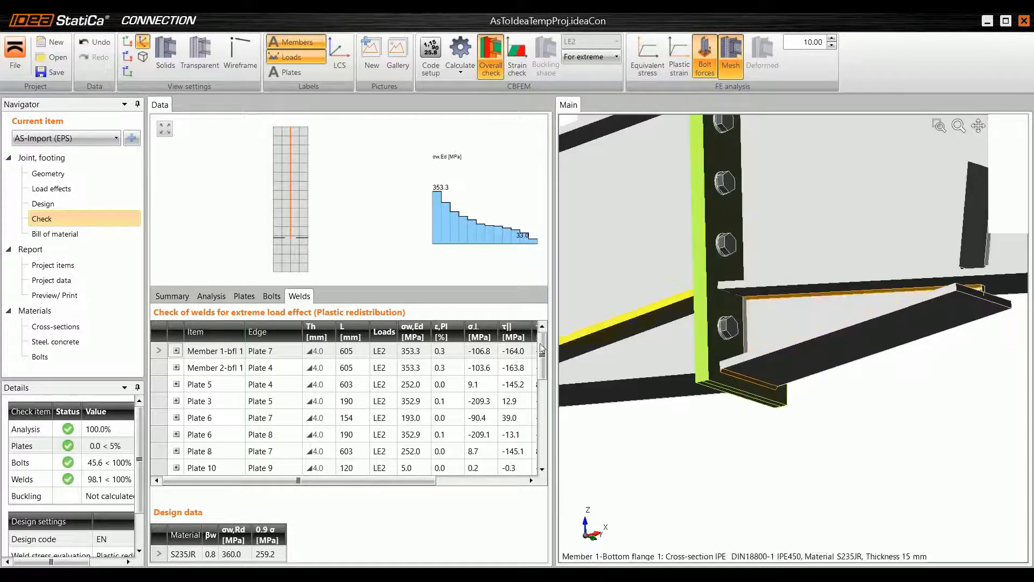
# Step: Show the summary of all checks for the AS-Import joint and inspect the bolted end plates and haunch on the model
pyautogui.click(184, 300)
pyautogui.scroll(-2, 720, 312)
pyautogui.scroll(-3, 686, 311)
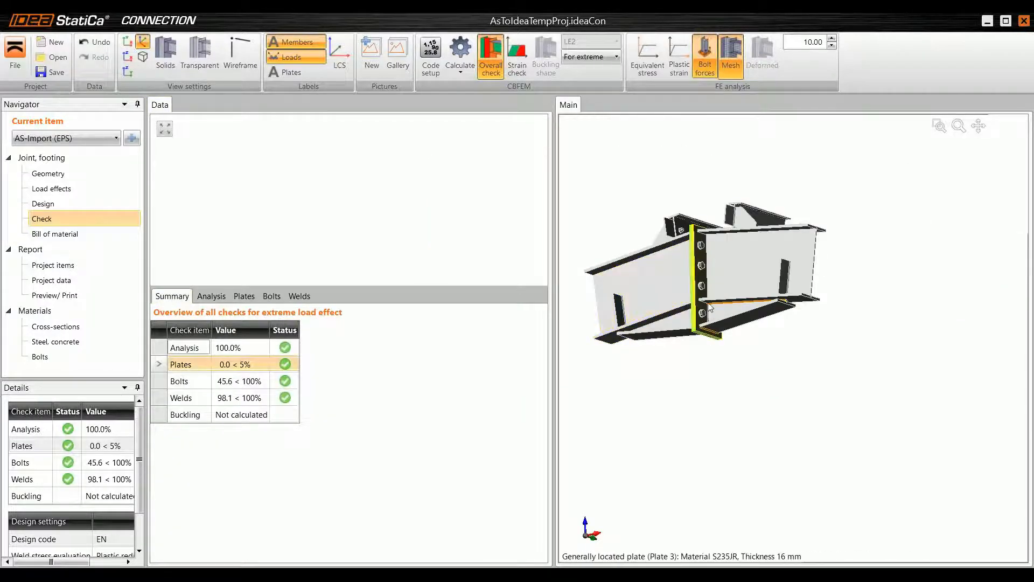
pyautogui.scroll(2, 699, 295)
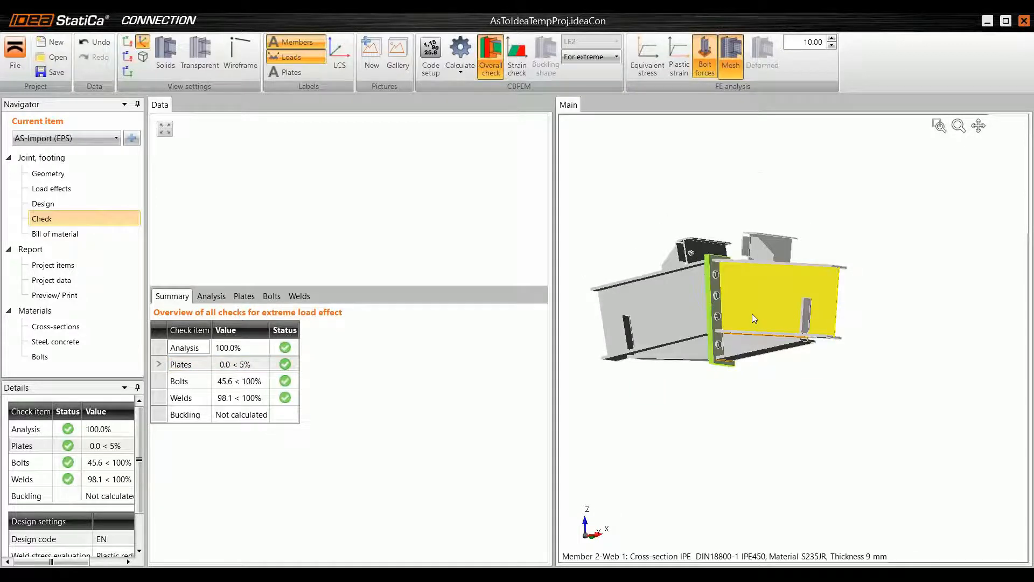
pyautogui.scroll(2, 752, 318)
pyautogui.scroll(3, 812, 296)
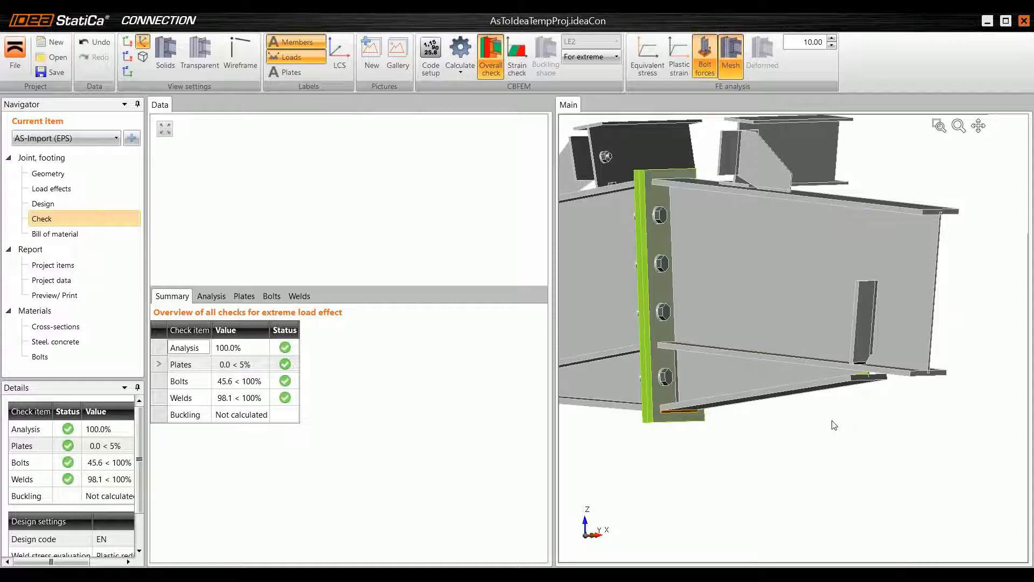
pyautogui.moveTo(757, 447); pyautogui.dragTo(715, 426, button='middle')
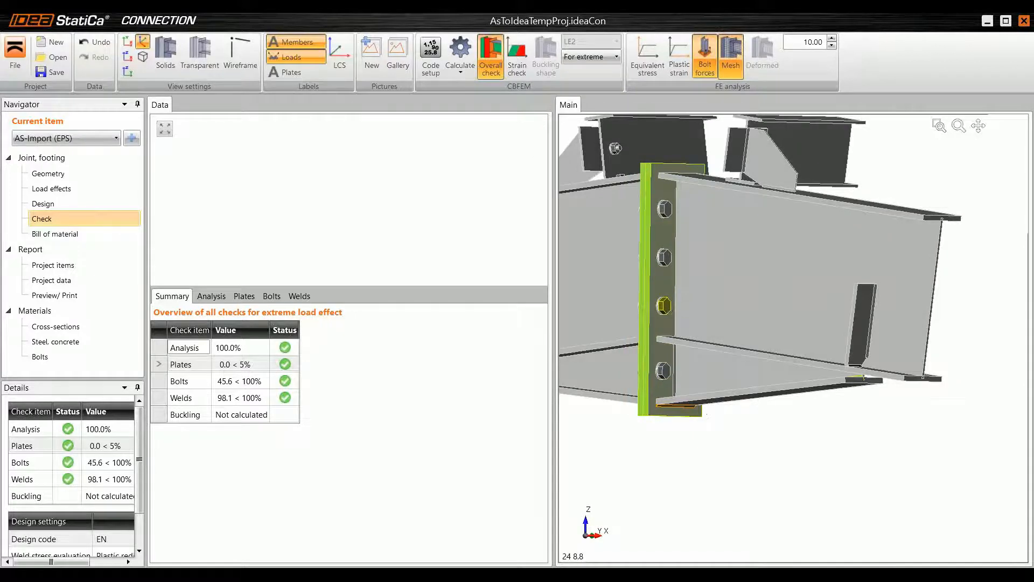
pyautogui.moveTo(665, 305); pyautogui.dragTo(662, 344, button='middle')
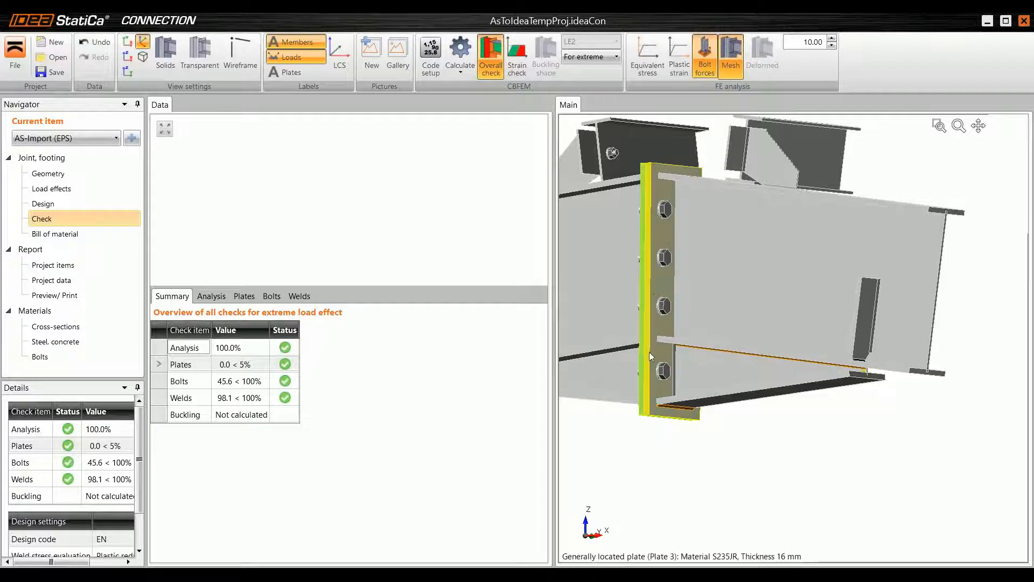
pyautogui.keyDown('ctrl'); pyautogui.moveTo(706, 432); pyautogui.dragTo(706, 414, button='middle'); pyautogui.keyUp('ctrl')
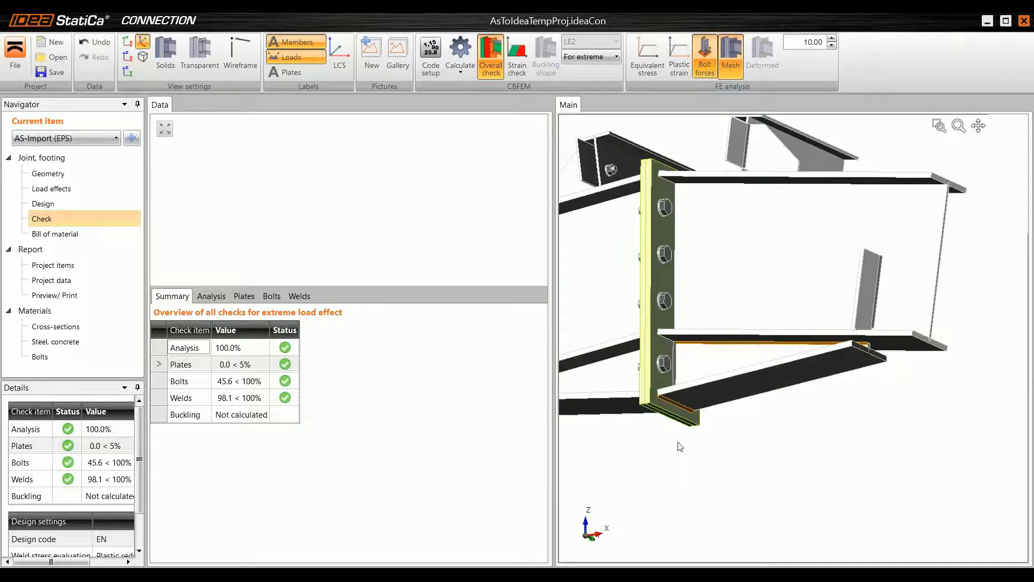
pyautogui.keyDown('ctrl'); pyautogui.moveTo(633, 428); pyautogui.dragTo(685, 444, button='middle'); pyautogui.keyUp('ctrl')
# Step: Select the weld between the haunch's lower flange and the end plate and examine its check and stress distribution closely
pyautogui.scroll(2, 646, 430)
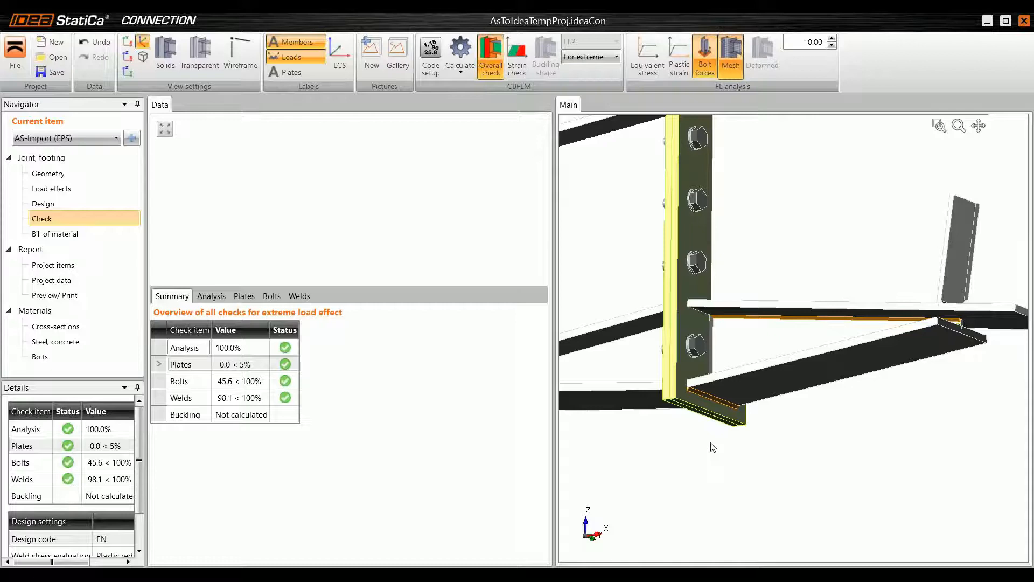
pyautogui.scroll(5, 715, 351)
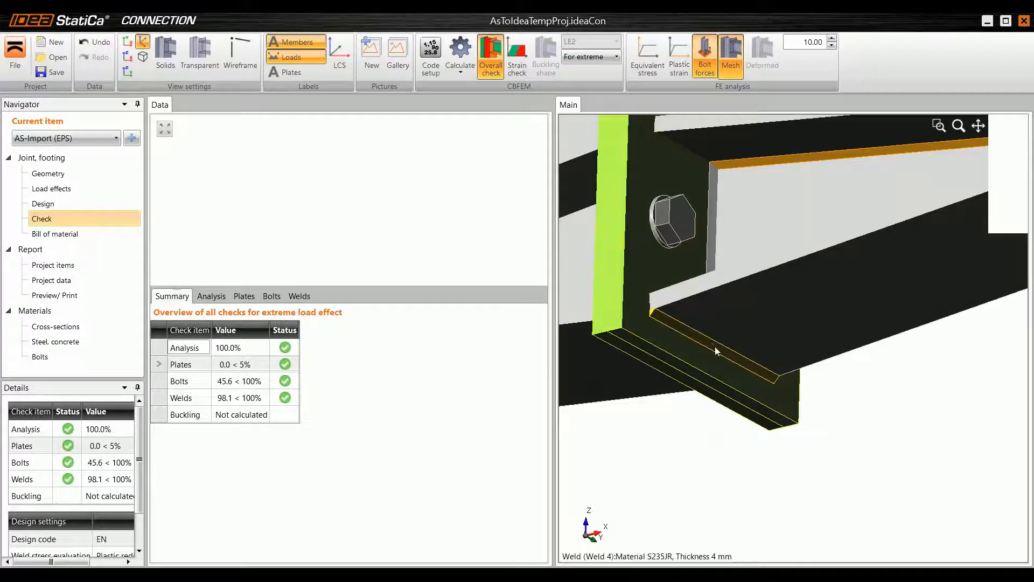
pyautogui.click(715, 348)
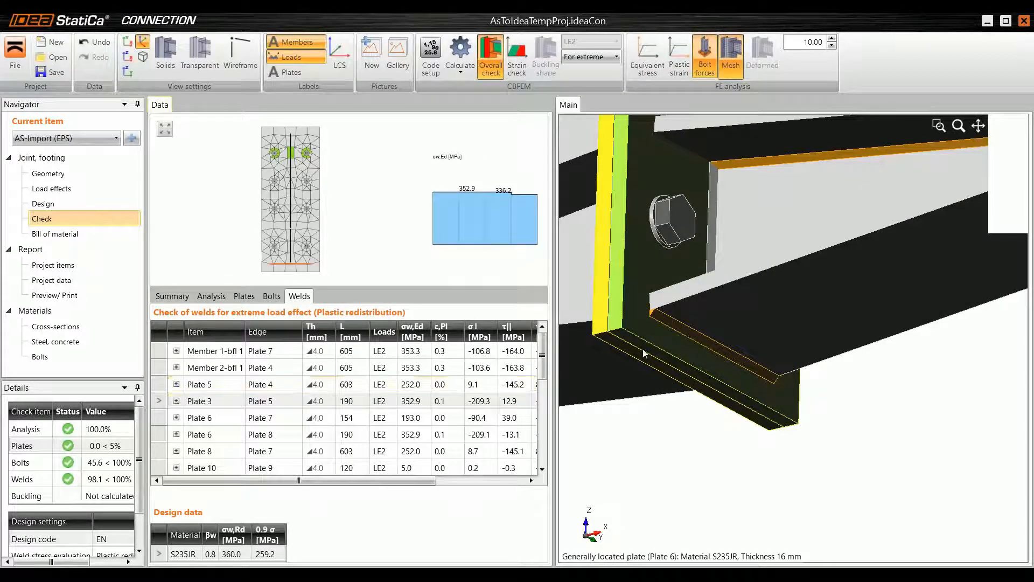
pyautogui.scroll(2, 695, 336)
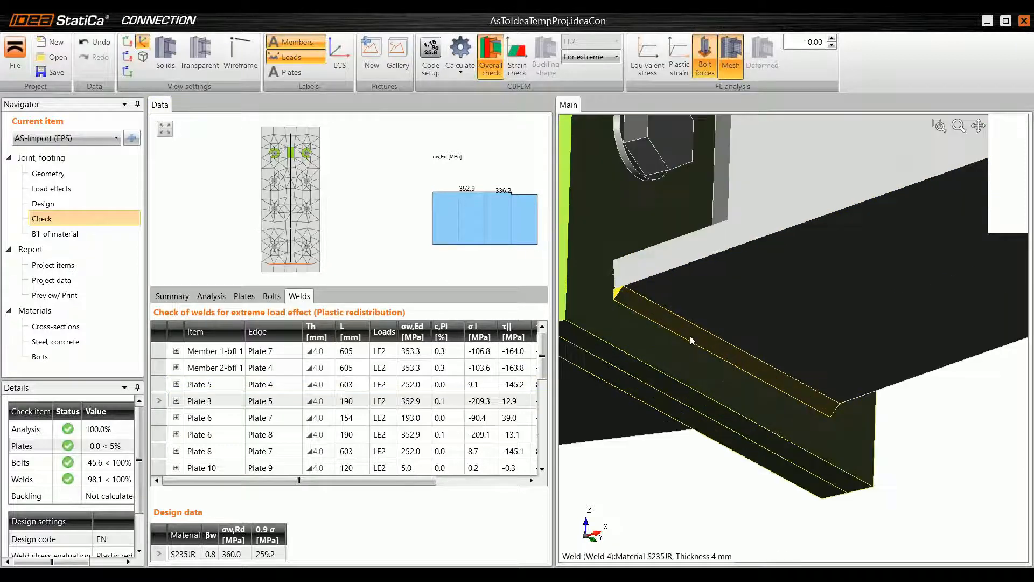
pyautogui.scroll(-5, 689, 335)
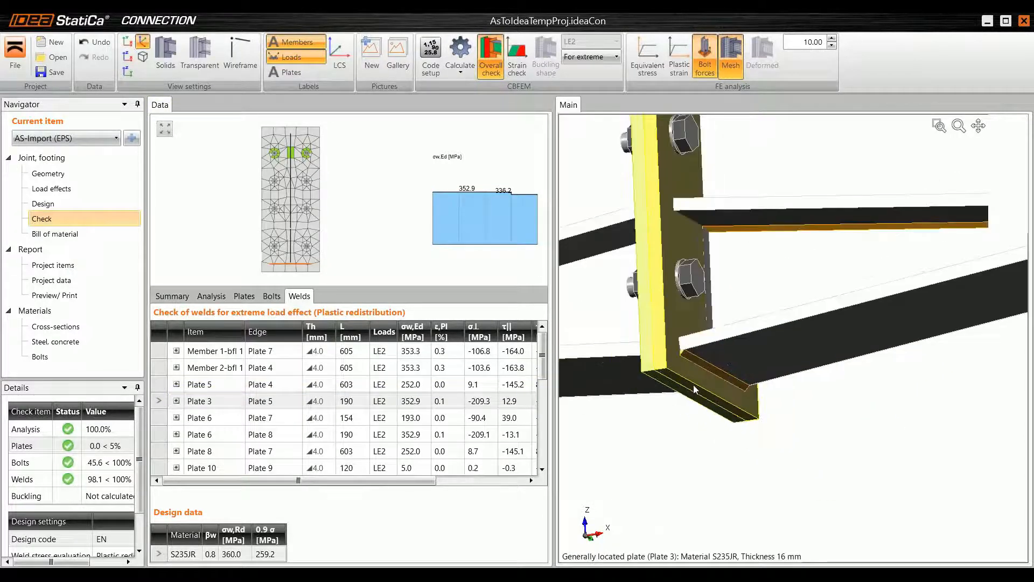
pyautogui.scroll(4, 693, 384)
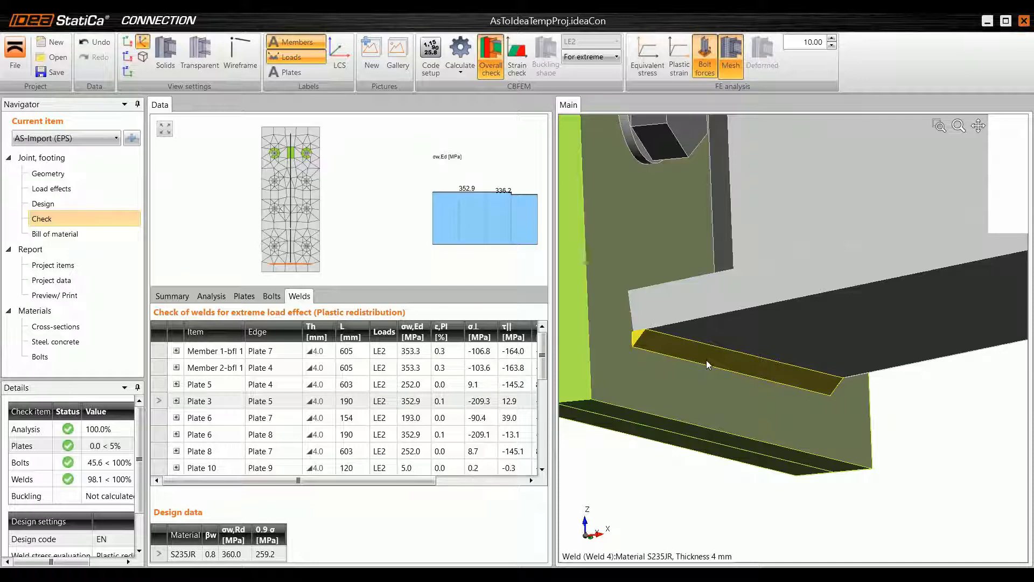
pyautogui.moveTo(706, 360)
pyautogui.mouseDown(button='right')
pyautogui.moveTo(758, 403)
pyautogui.moveTo(708, 345)
pyautogui.mouseUp(button='right')
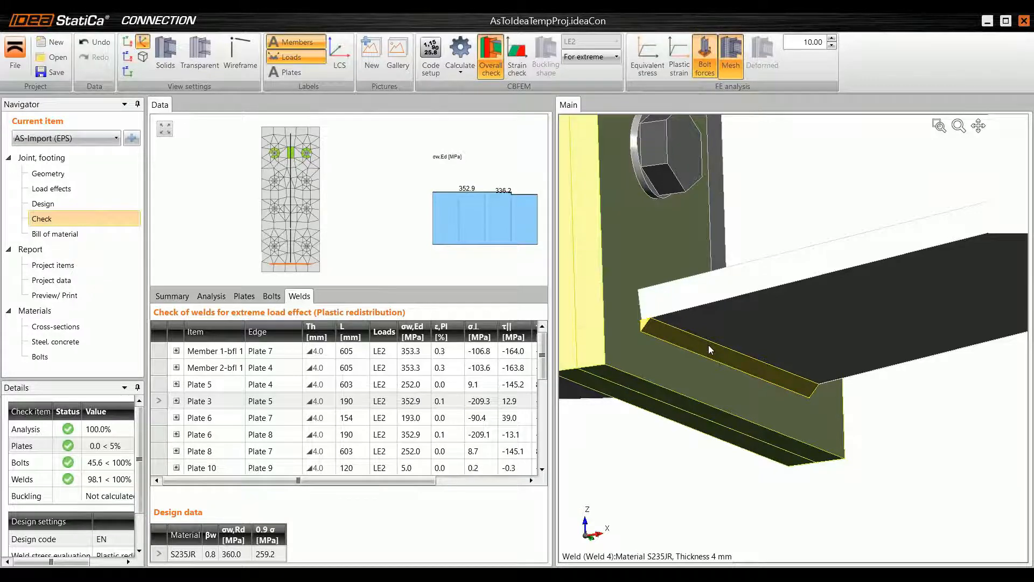
# Step: View the whole AS-Import joint on the model and open the list of project items
pyautogui.scroll(-5, 708, 349)
pyautogui.scroll(-3, 711, 356)
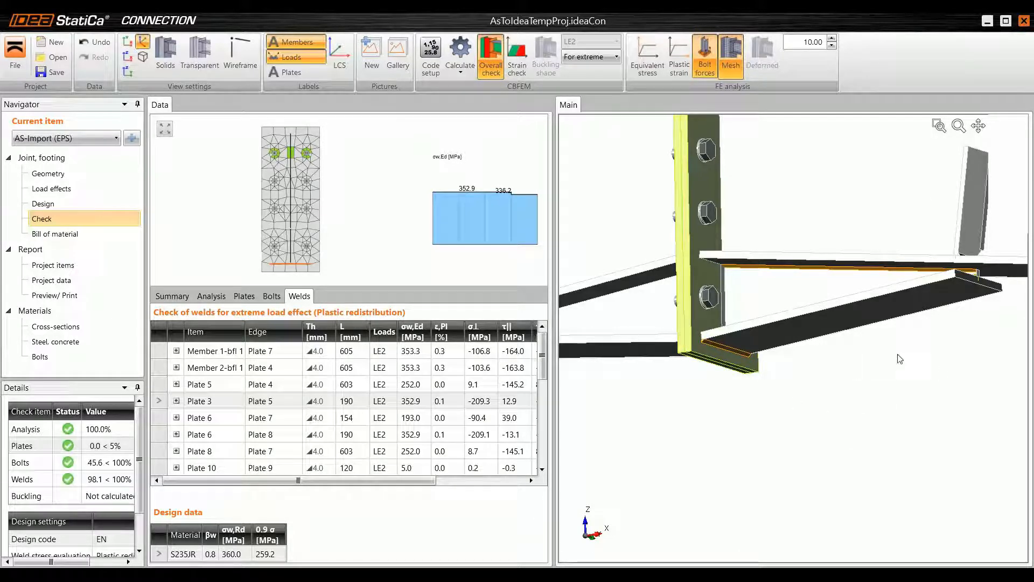
pyautogui.scroll(-5, 759, 250)
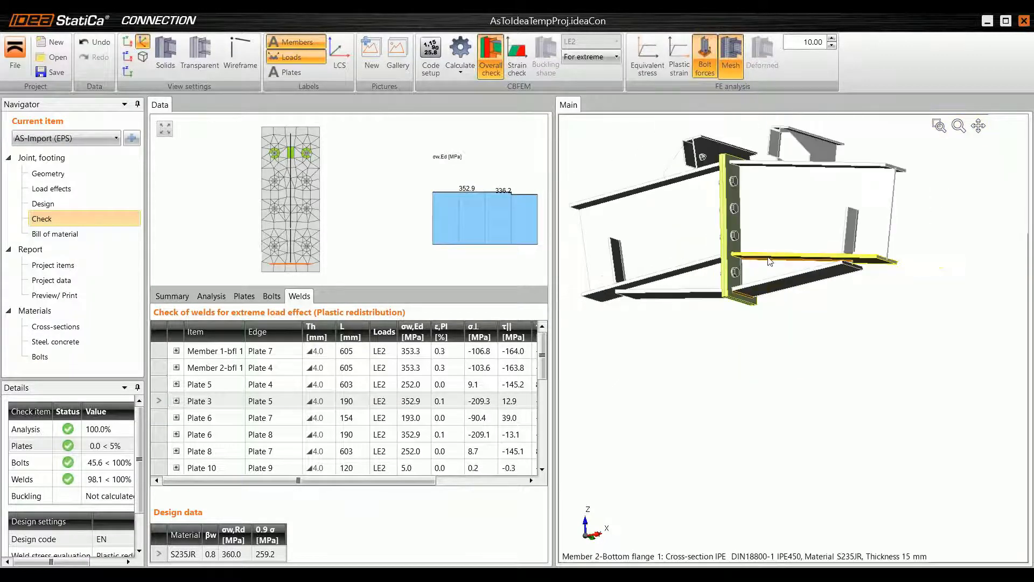
pyautogui.keyDown('ctrl'); pyautogui.moveTo(766, 258); pyautogui.dragTo(758, 349, button='middle'); pyautogui.keyUp('ctrl')
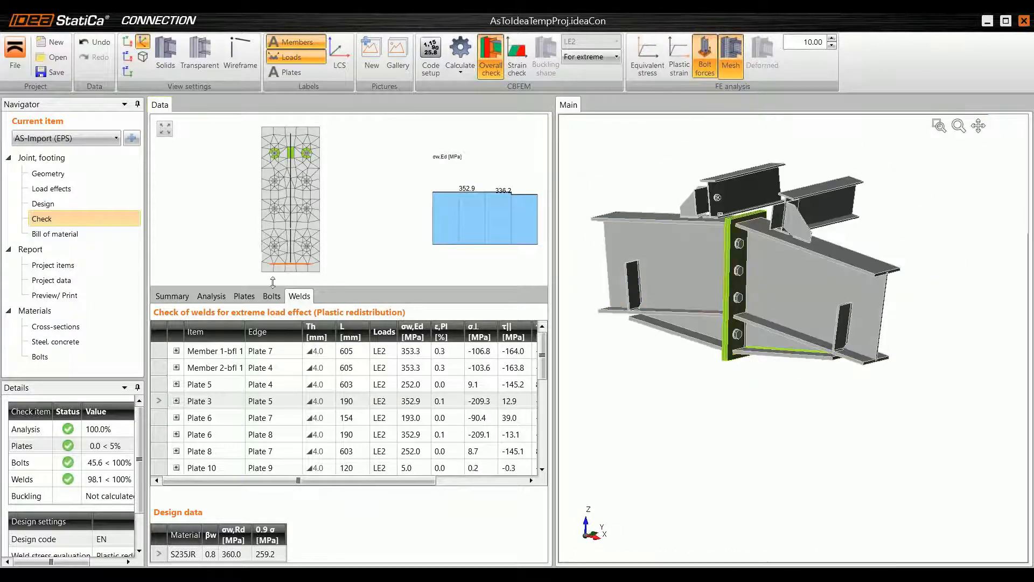
pyautogui.click(71, 266)
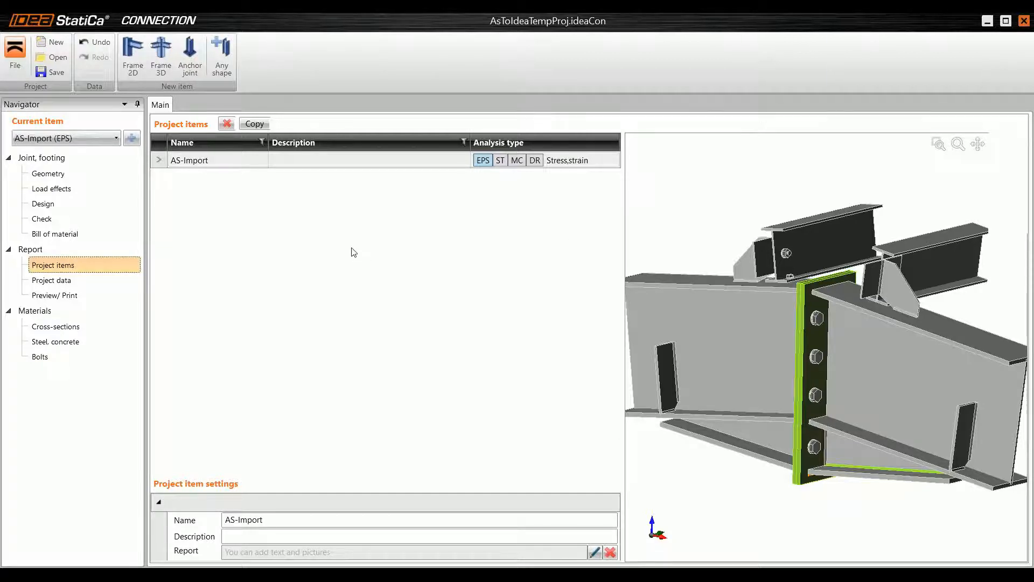
# Step: Open the design of the AS-Import joint and inspect the bolted end plates closely on the model
pyautogui.click(62, 205)
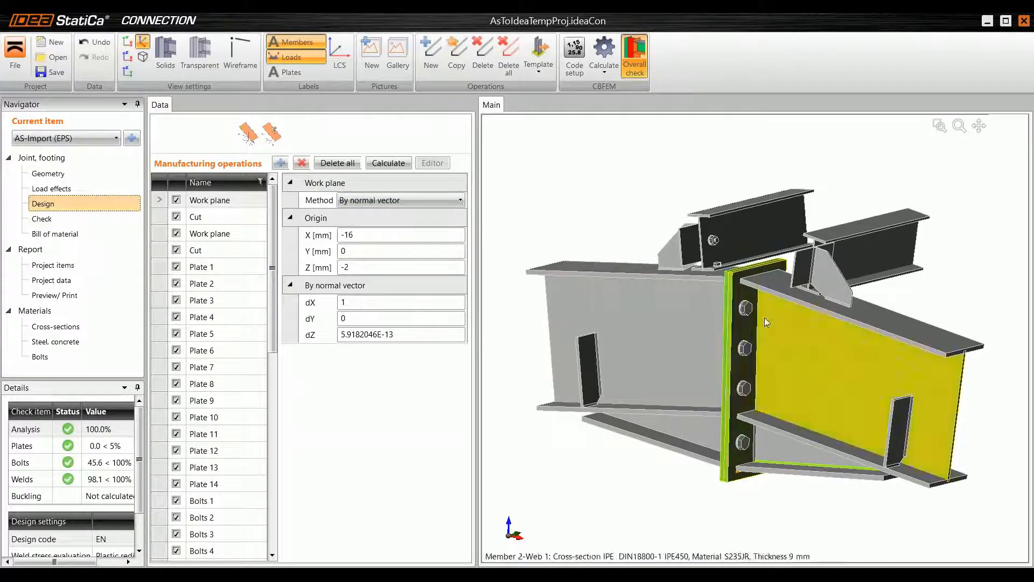
pyautogui.scroll(5, 748, 315)
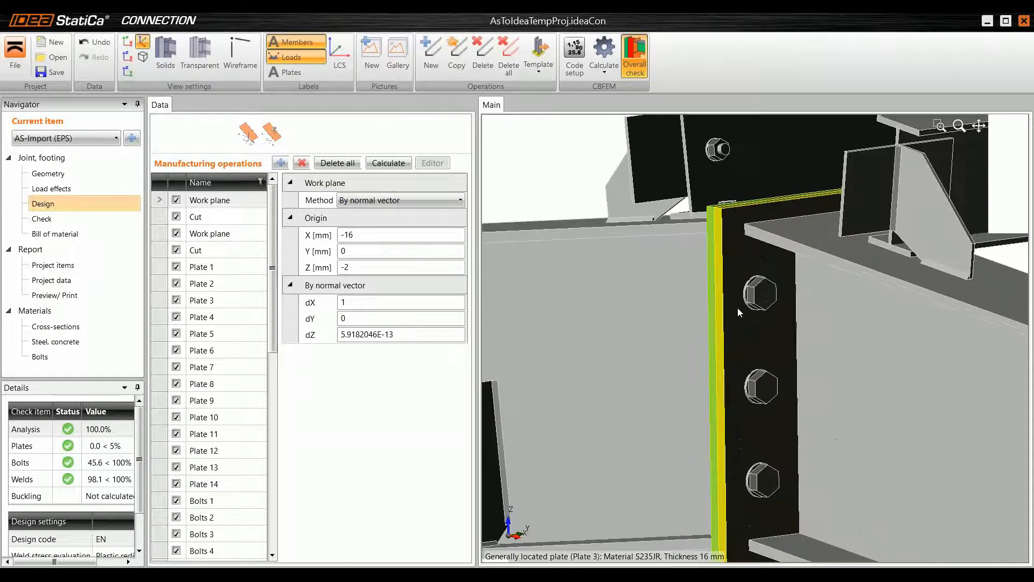
pyautogui.moveTo(738, 310); pyautogui.dragTo(751, 312, button='middle')
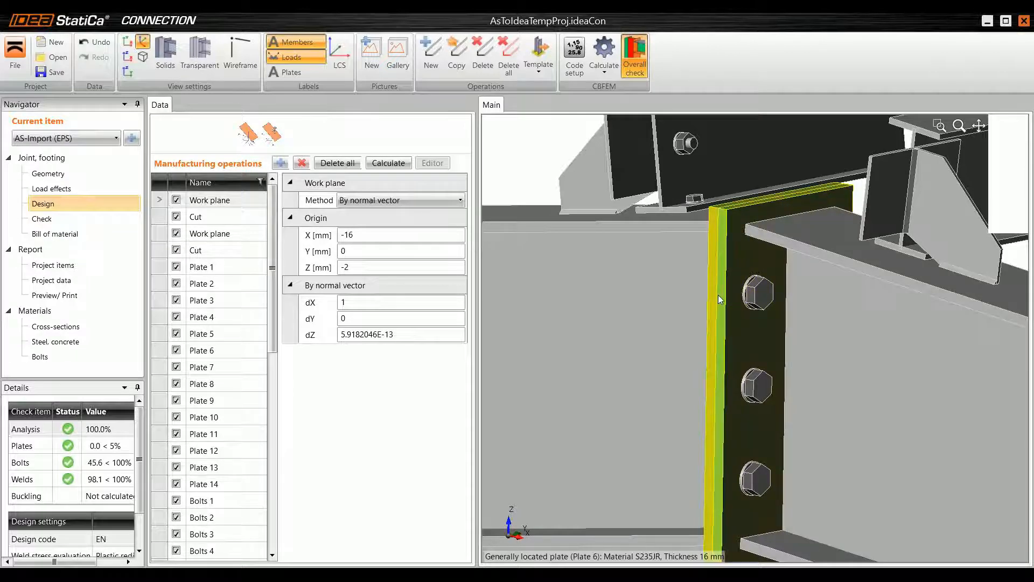
pyautogui.moveTo(738, 307); pyautogui.dragTo(718, 298, button='middle')
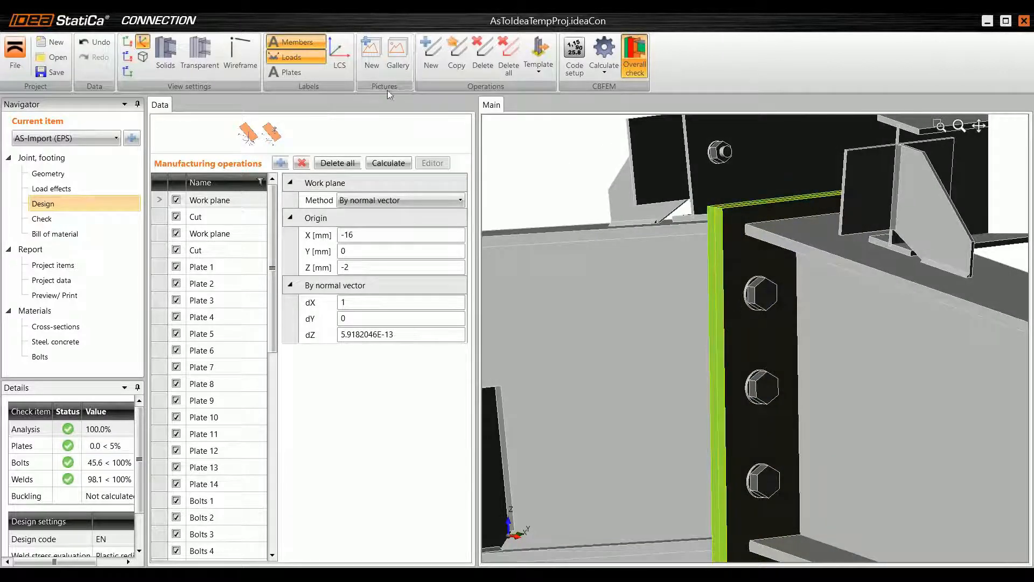
# Step: Review the code and calculation settings, close them, and examine the whole AS-Import joint from several angles
pyautogui.click(575, 54)
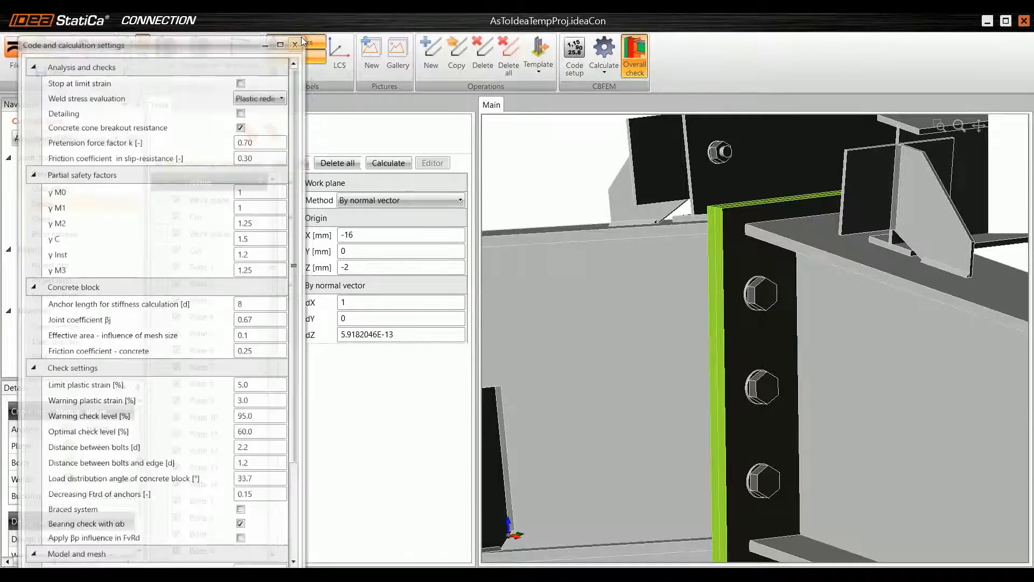
pyautogui.click(300, 36)
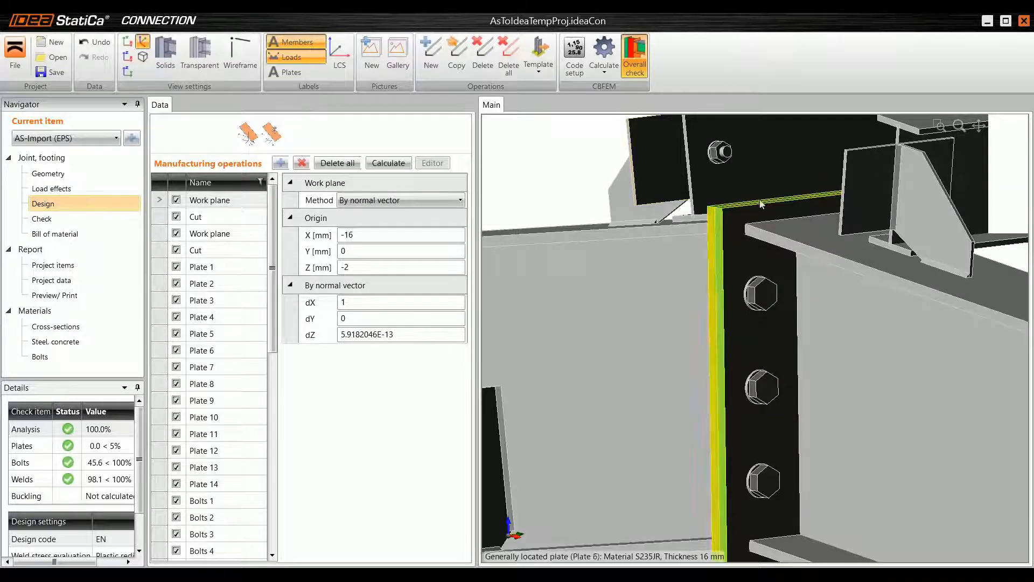
pyautogui.scroll(-5, 700, 226)
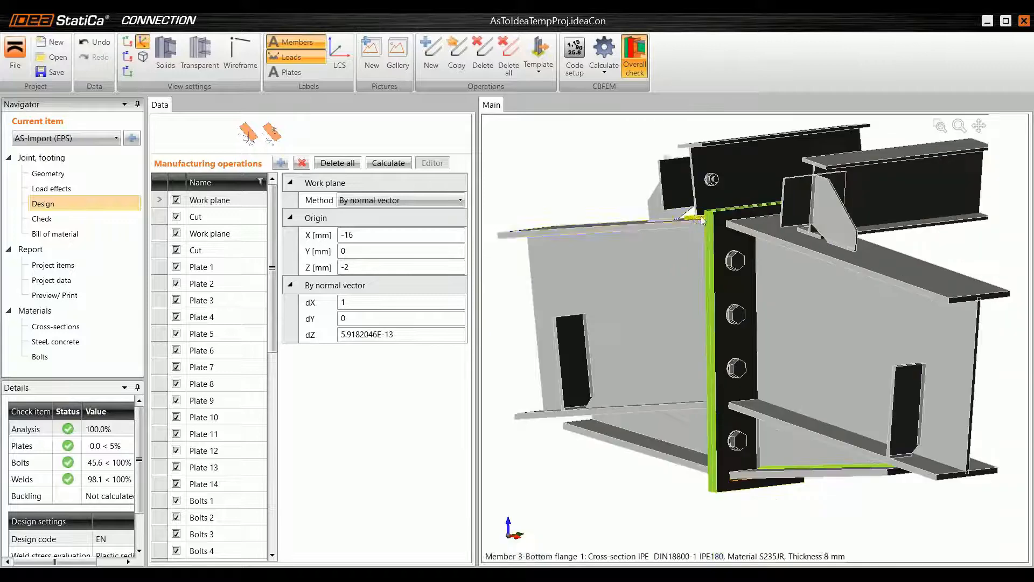
pyautogui.moveTo(681, 293); pyautogui.dragTo(727, 303, button='right')
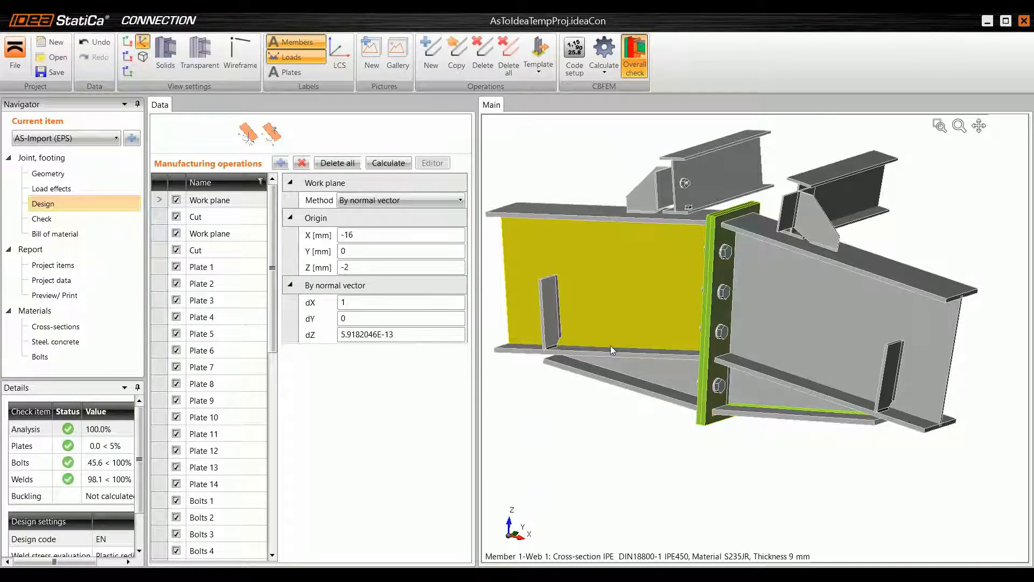
pyautogui.moveTo(656, 379); pyautogui.dragTo(637, 425, button='right')
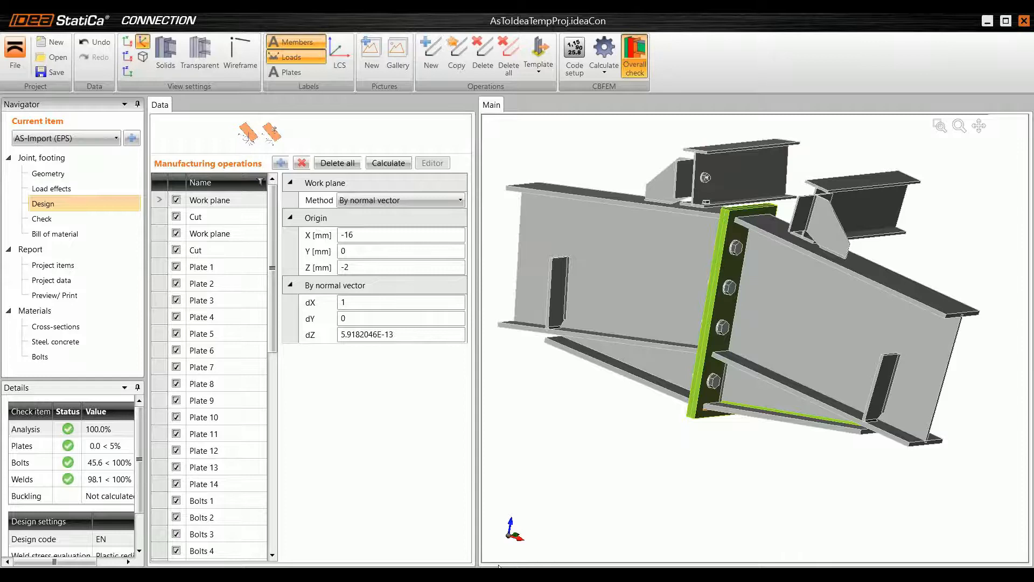
# Step: Switch to the Webinar PPT ENG intro presentation in PowerPoint and show slide 8 about the next webinar
pyautogui.moveTo(696, 575)
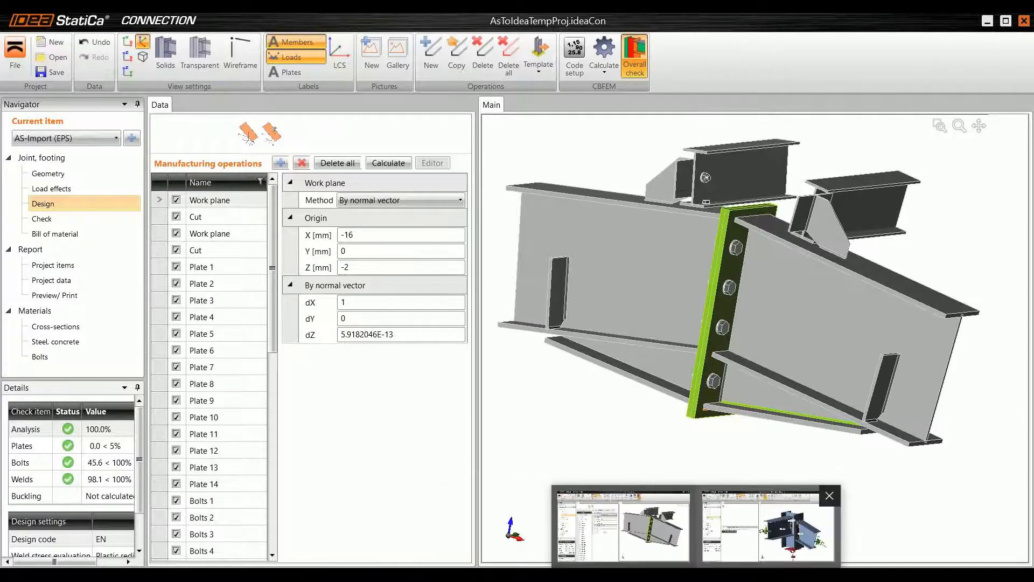
pyautogui.moveTo(299, 575)
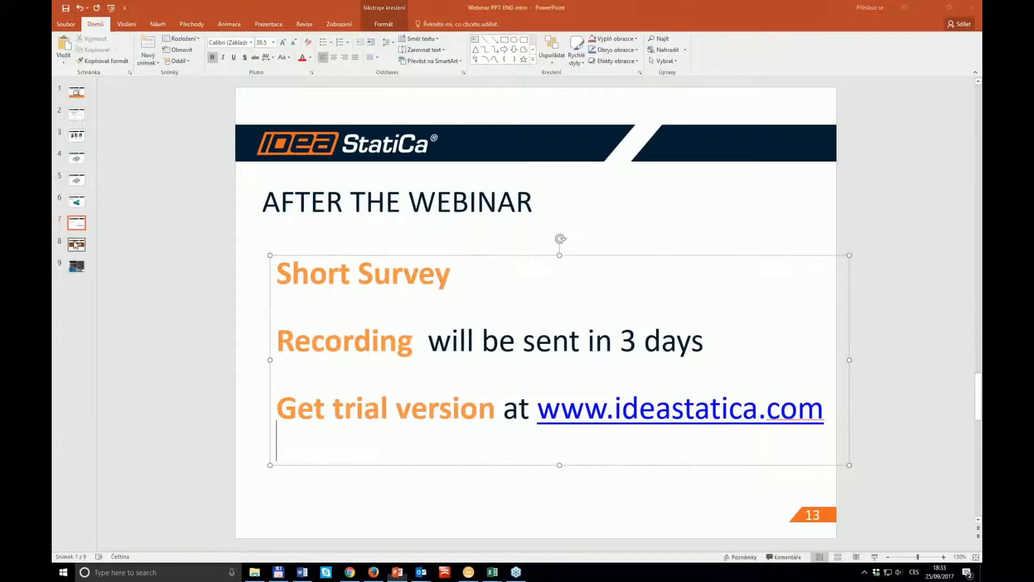
pyautogui.click(76, 248)
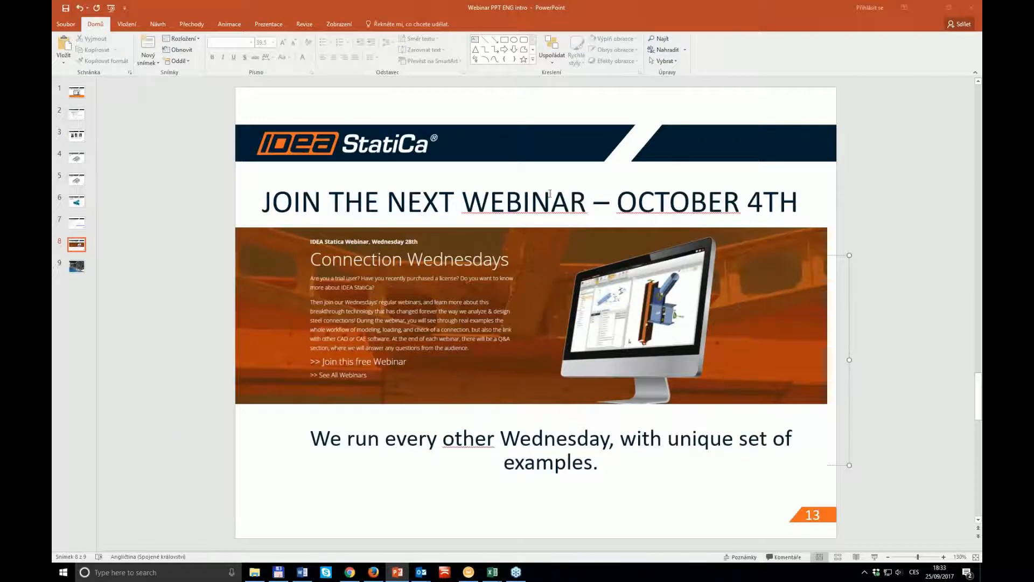
pyautogui.tripleClick(696, 199)
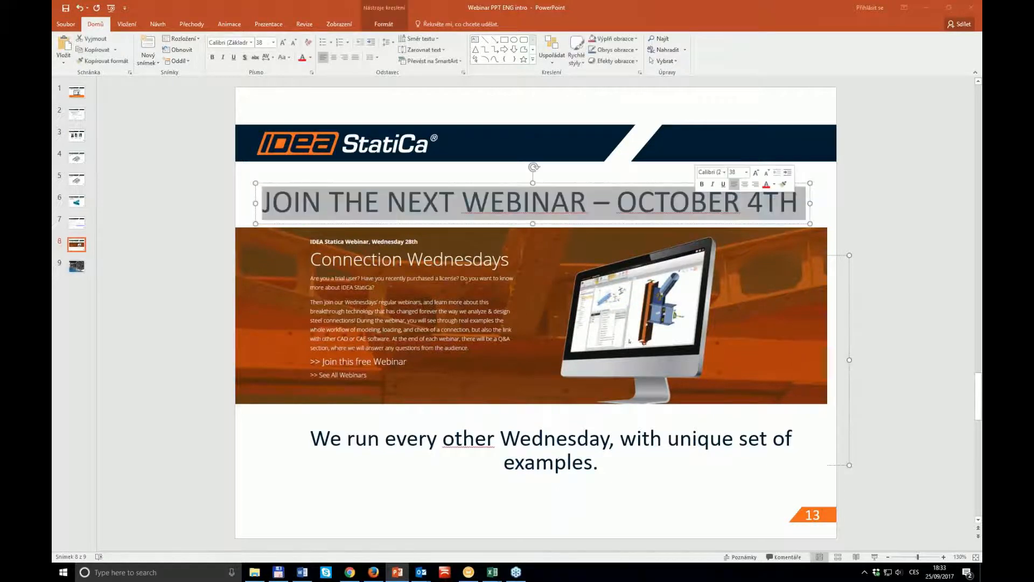
pyautogui.click(186, 333)
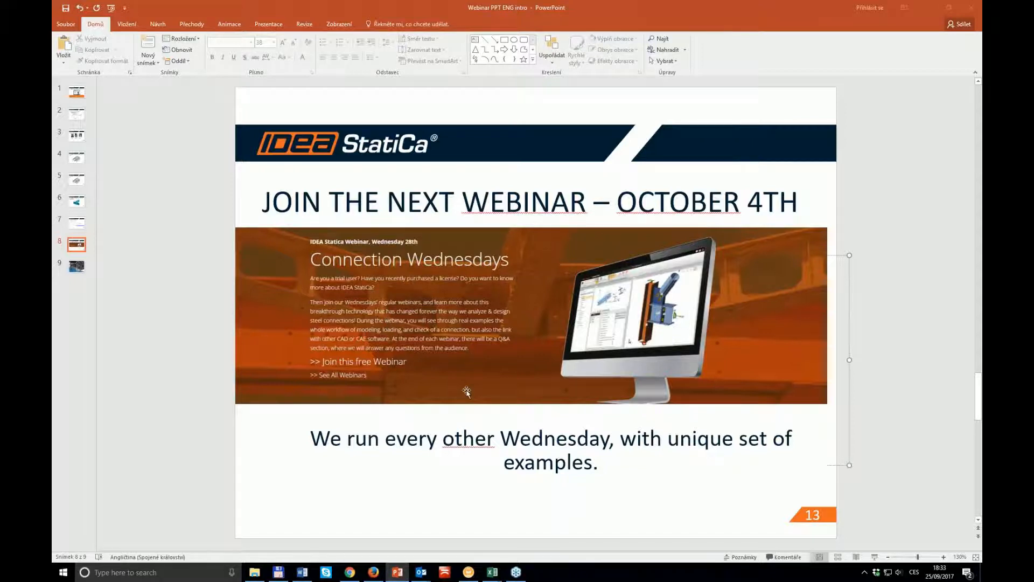
pyautogui.click(626, 468)
pyautogui.click(614, 506)
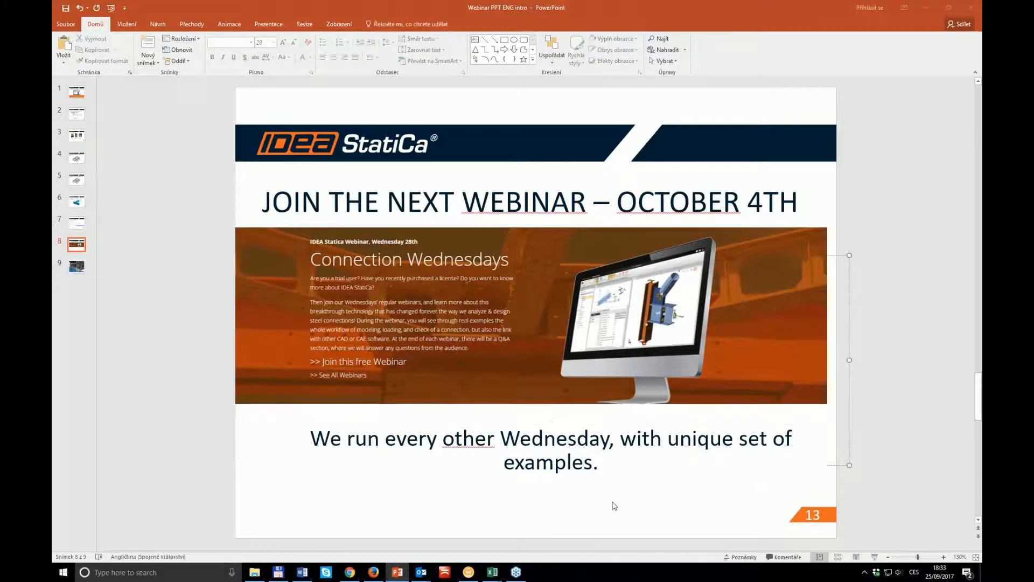